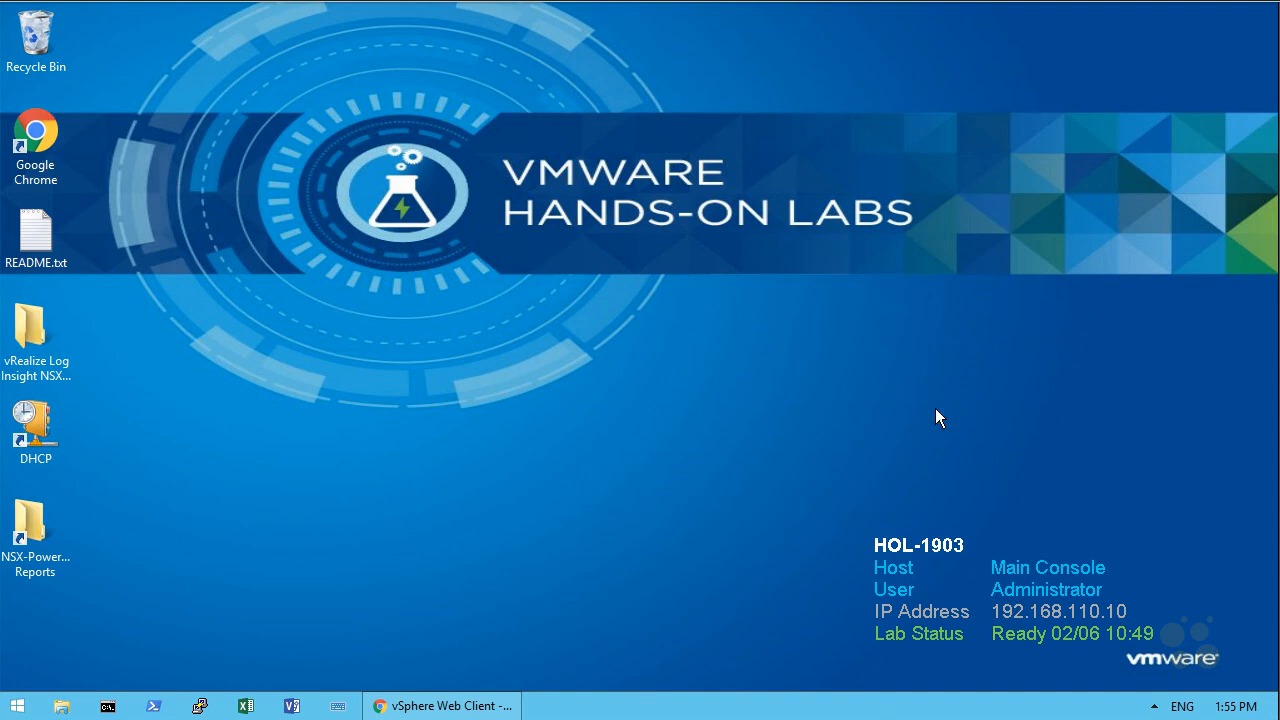
Step: Open the Networking & Security dashboard in the vSphere Web Client and switch the browser to full screen
{"action": "left_click", "coordinate": [443, 708]}
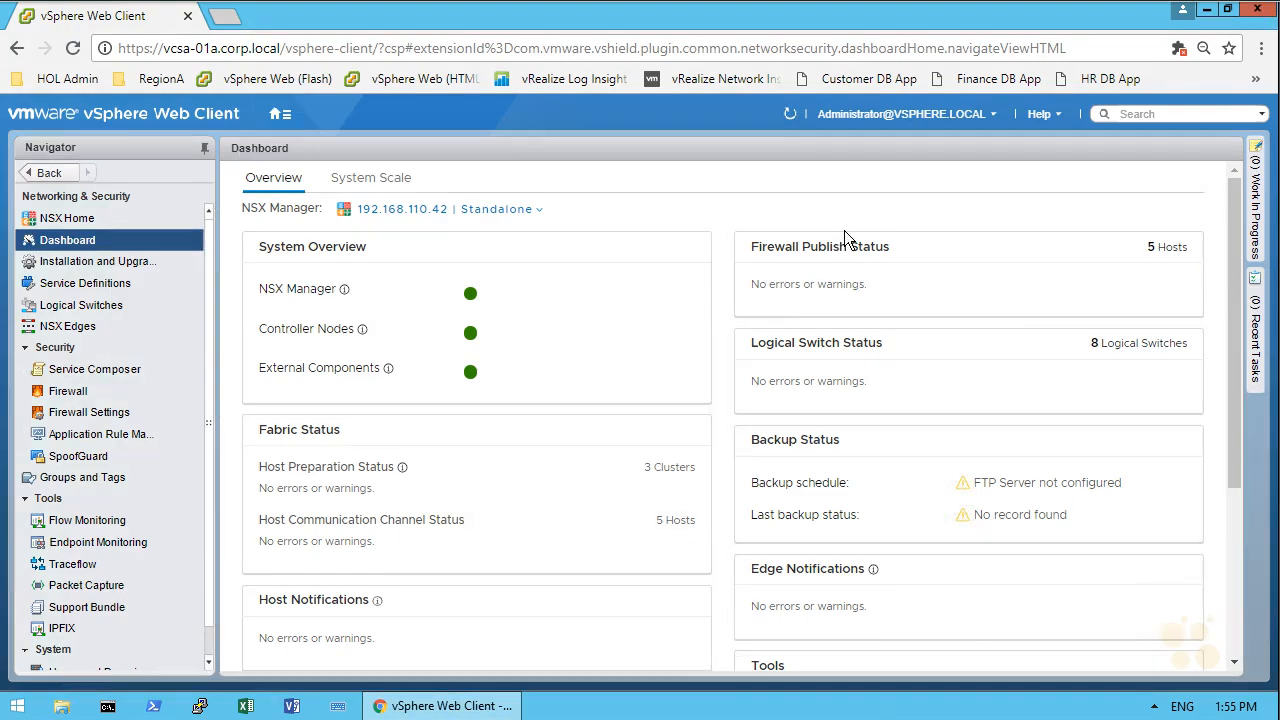
{"action": "mouse_move", "coordinate": [1014, 100]}
{"action": "left_mouse_down"}
{"action": "mouse_move", "coordinate": [1025, 112]}
{"action": "mouse_move", "coordinate": [899, 71]}
{"action": "left_mouse_up"}
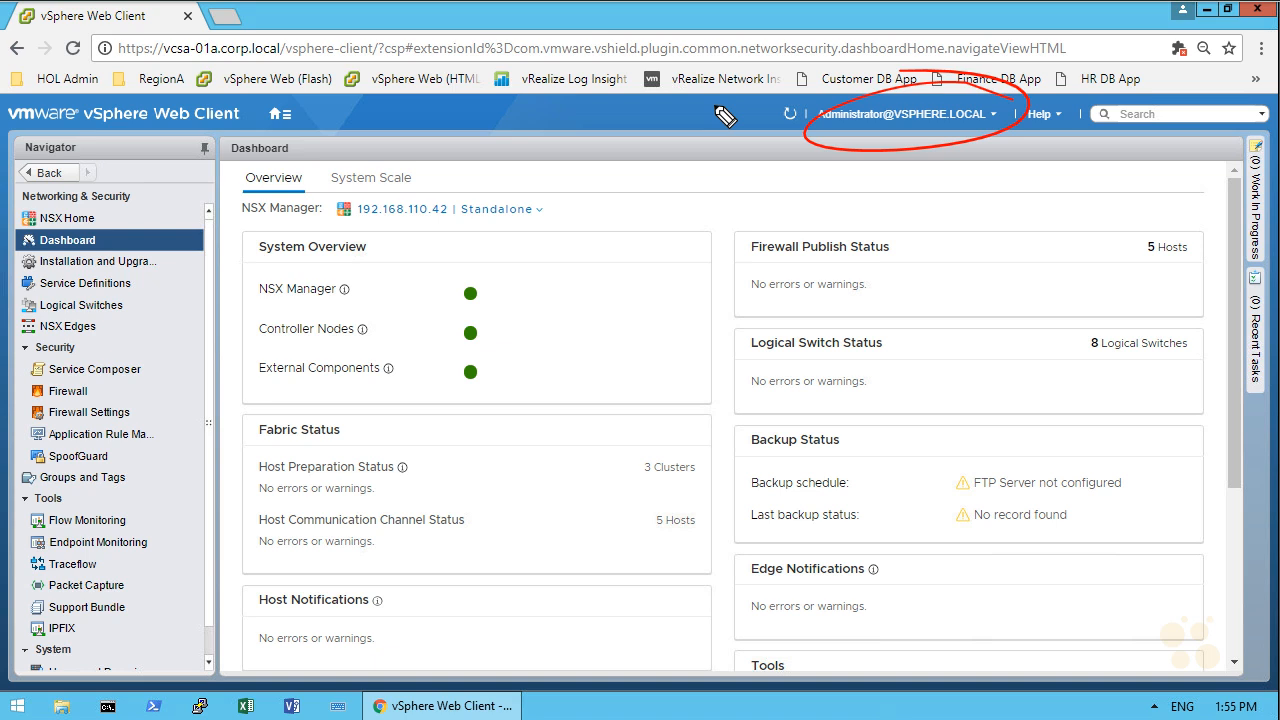
{"action": "key", "text": "Escape"}
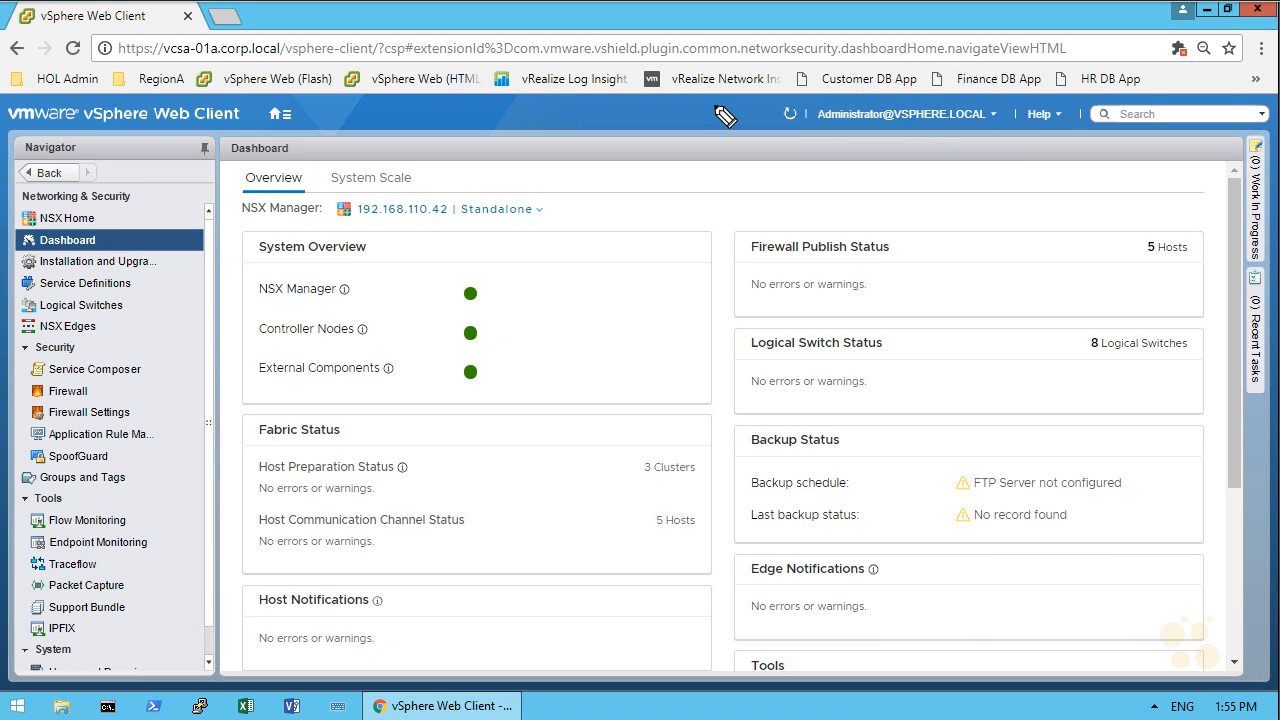
{"action": "left_click", "coordinate": [280, 118]}
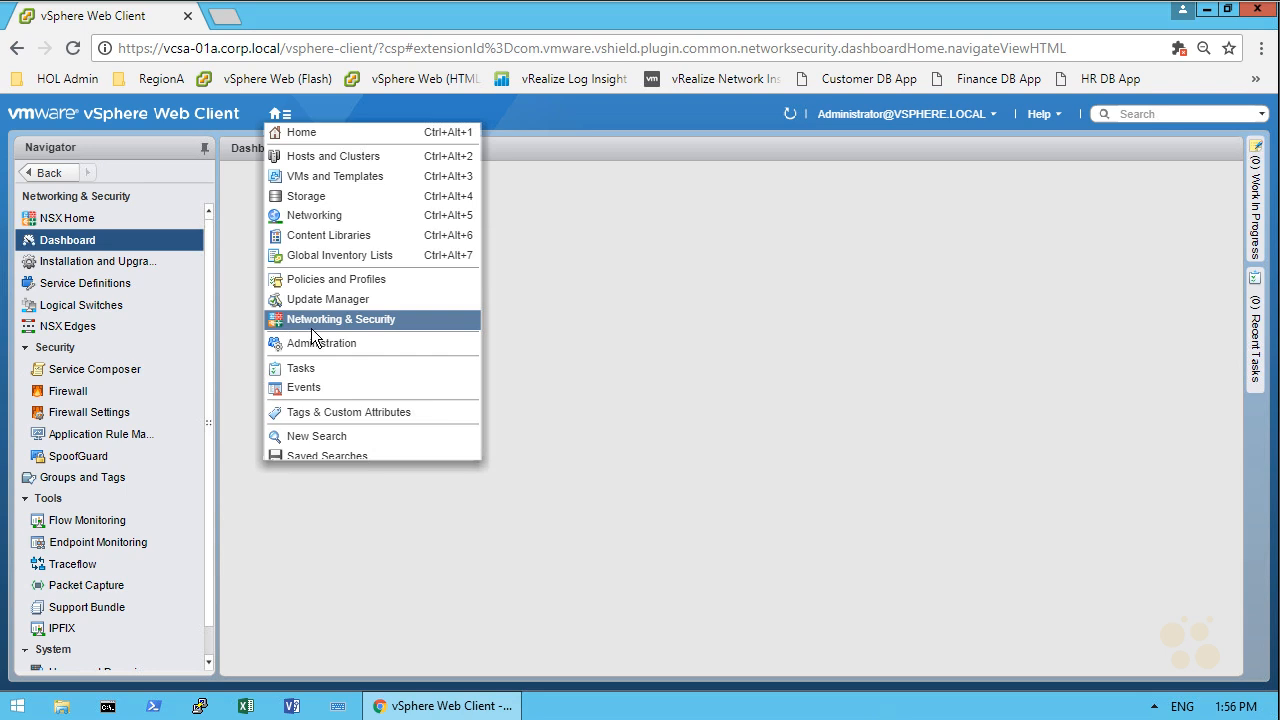
{"action": "left_click", "coordinate": [313, 324]}
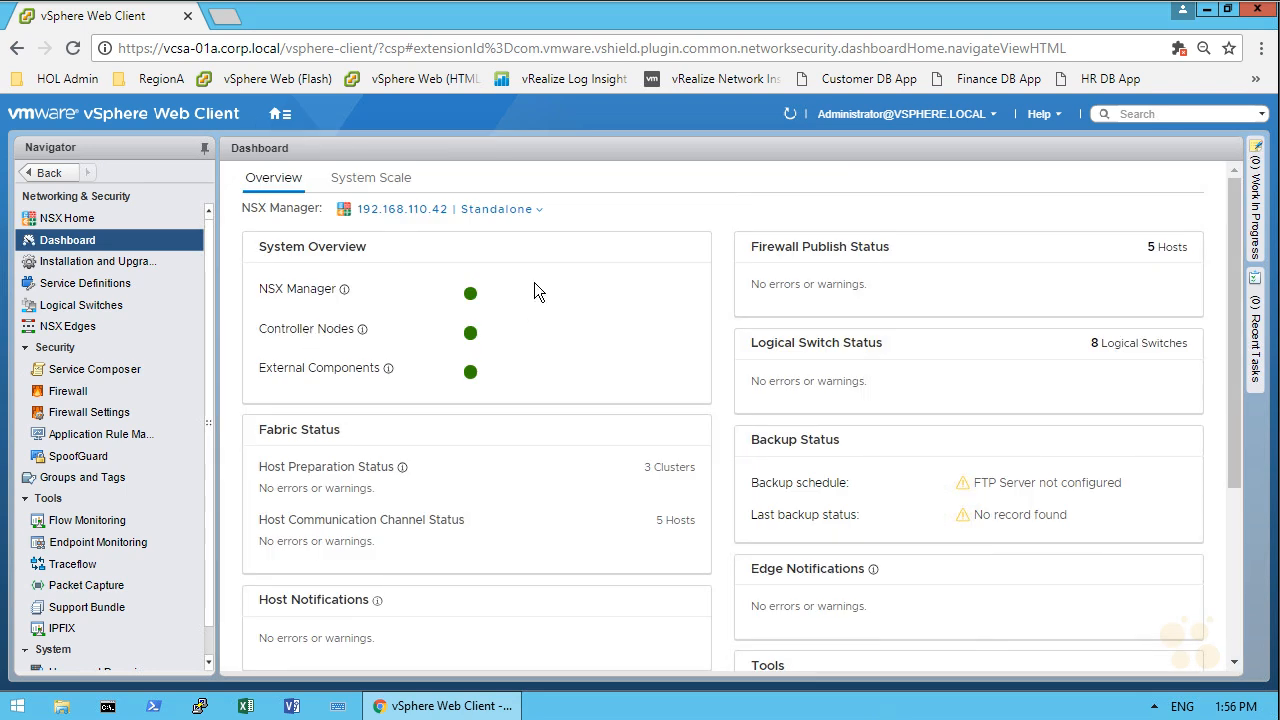
{"action": "key", "text": "F11"}
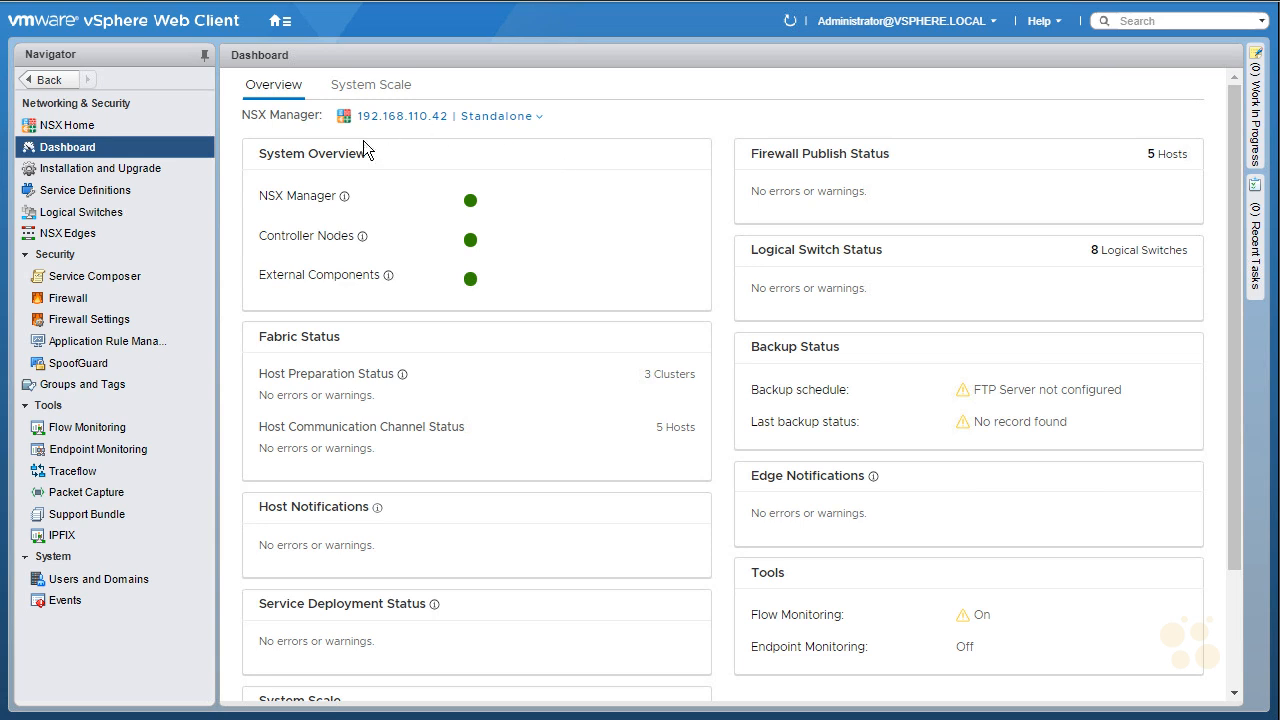
Step: Open the Perimeter-Gateway-01 edge's interfaces and delete the App_Tier interface configuration
{"action": "left_click", "coordinate": [150, 236]}
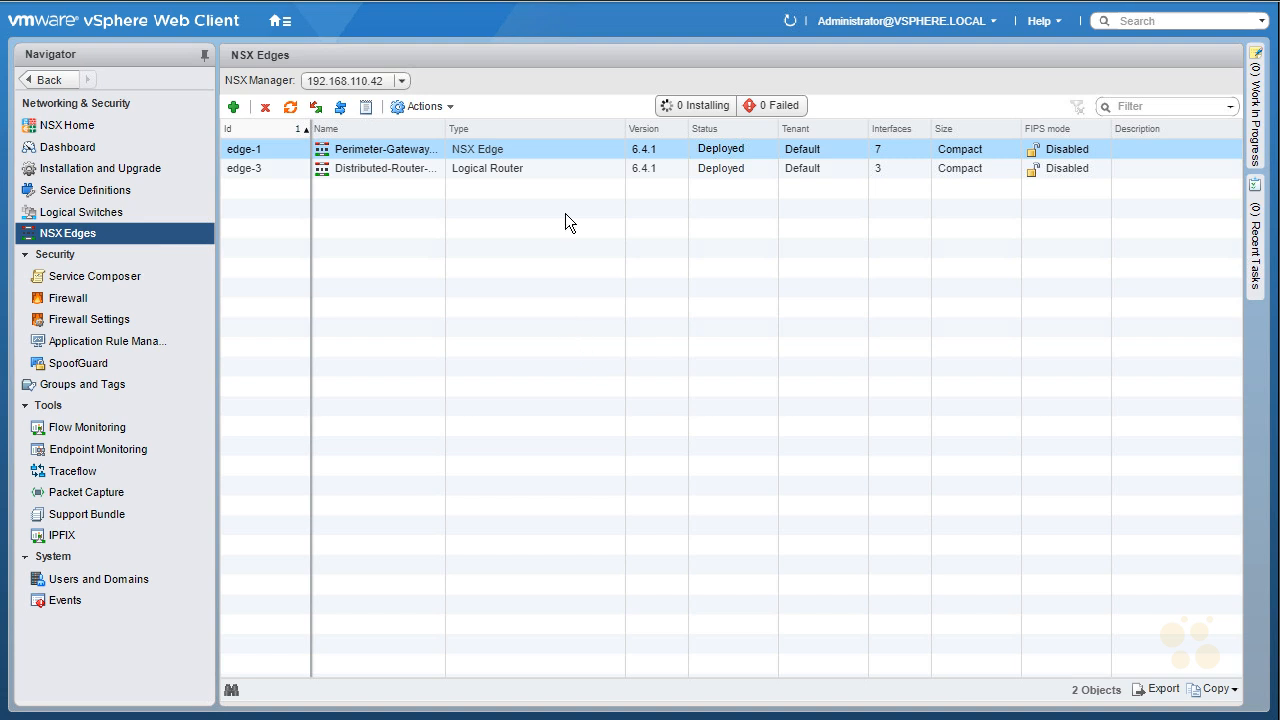
{"action": "double_click", "coordinate": [489, 151]}
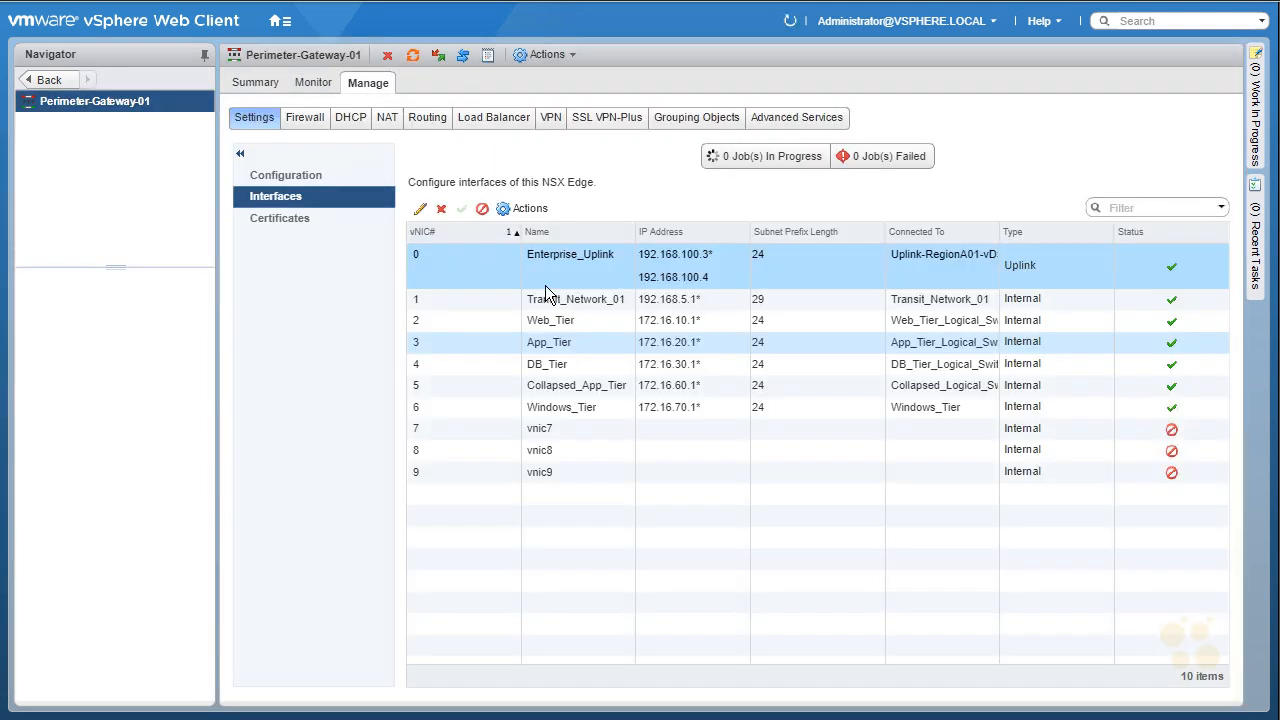
{"action": "left_click", "coordinate": [545, 342]}
{"action": "left_click", "coordinate": [440, 208]}
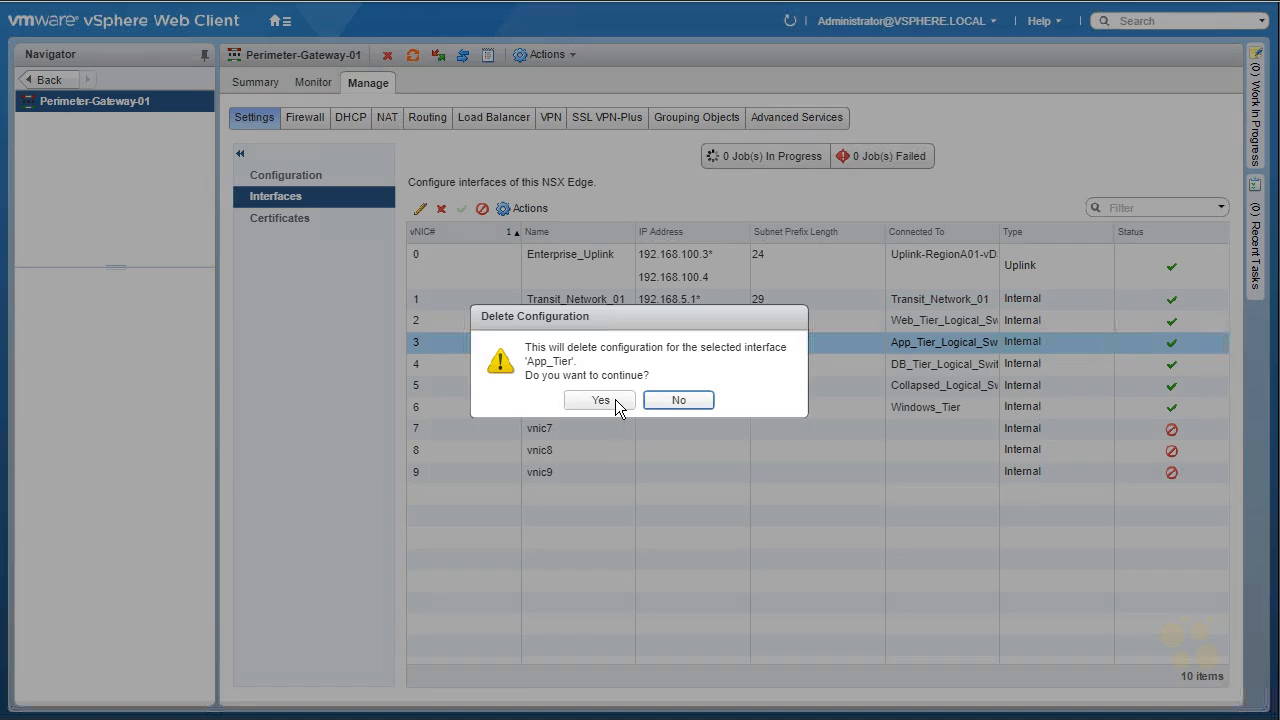
{"action": "left_click", "coordinate": [600, 399]}
Step: Delete the DB_Tier interface configuration on Perimeter-Gateway-01
{"action": "left_click", "coordinate": [545, 363]}
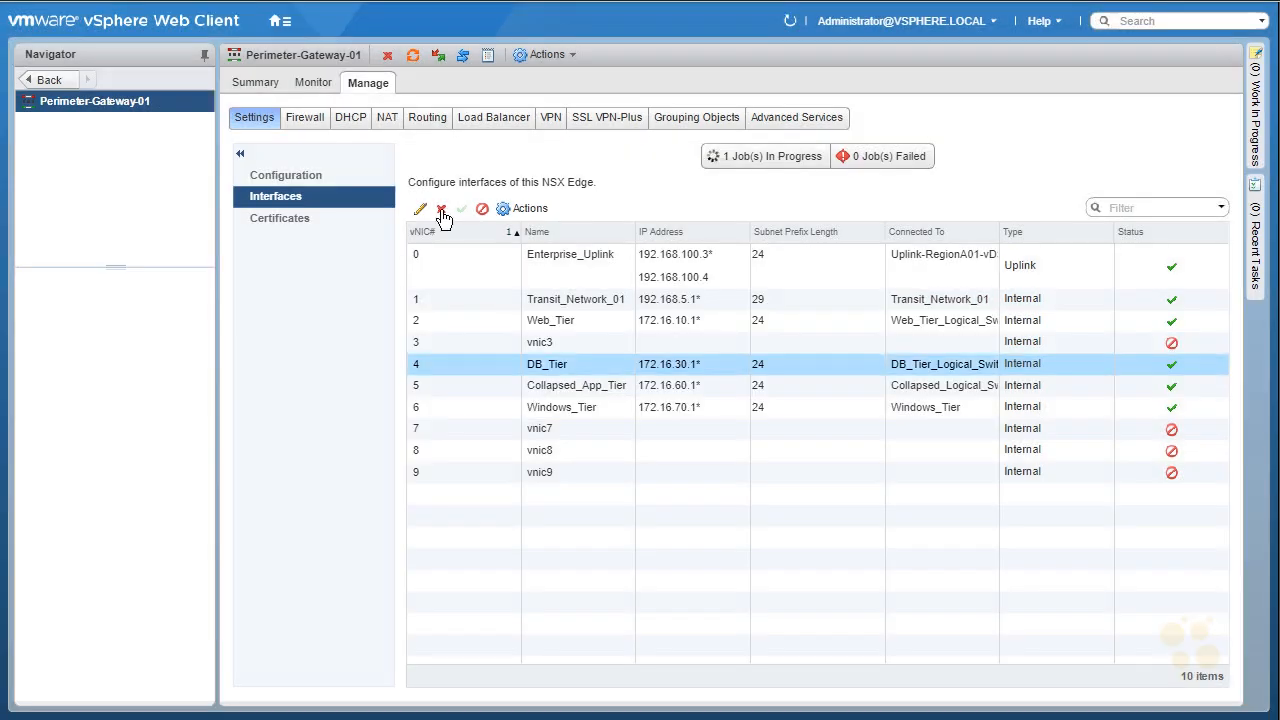
{"action": "left_click", "coordinate": [440, 208]}
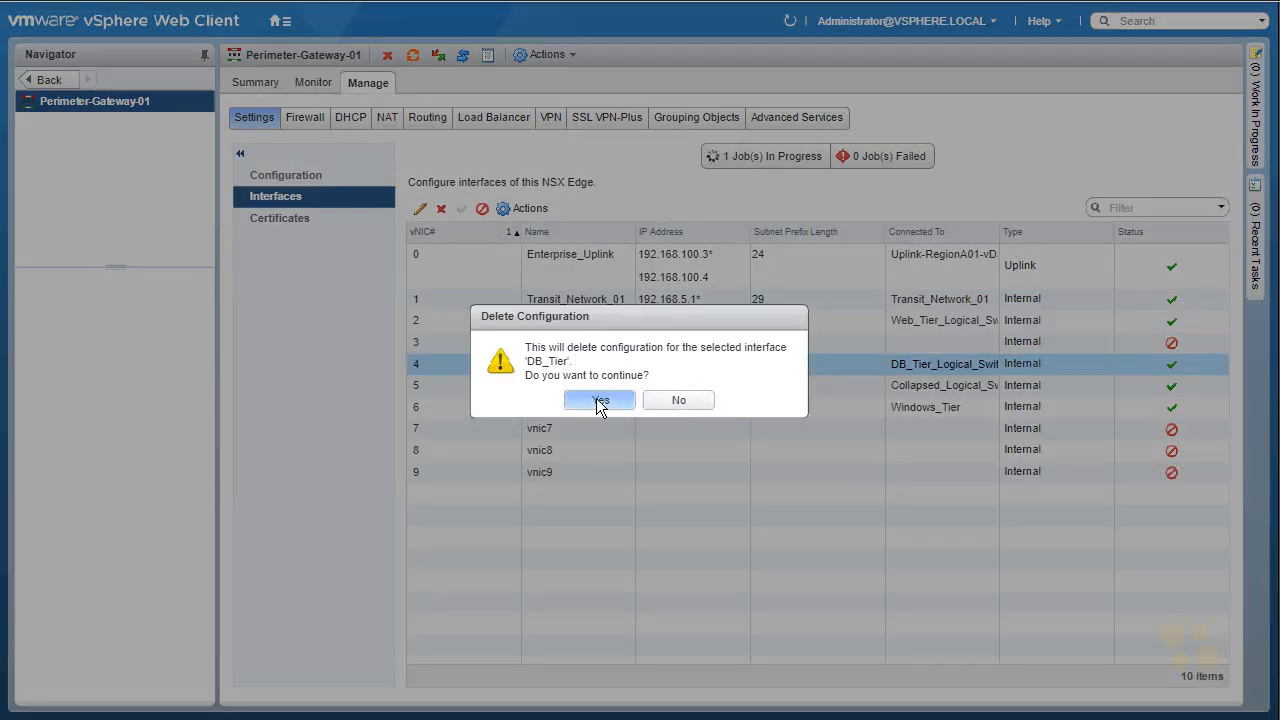
{"action": "left_click", "coordinate": [600, 399]}
Step: Return to the NSX Edges list and open the interfaces of Distributed-Router-01
{"action": "left_click", "coordinate": [44, 81]}
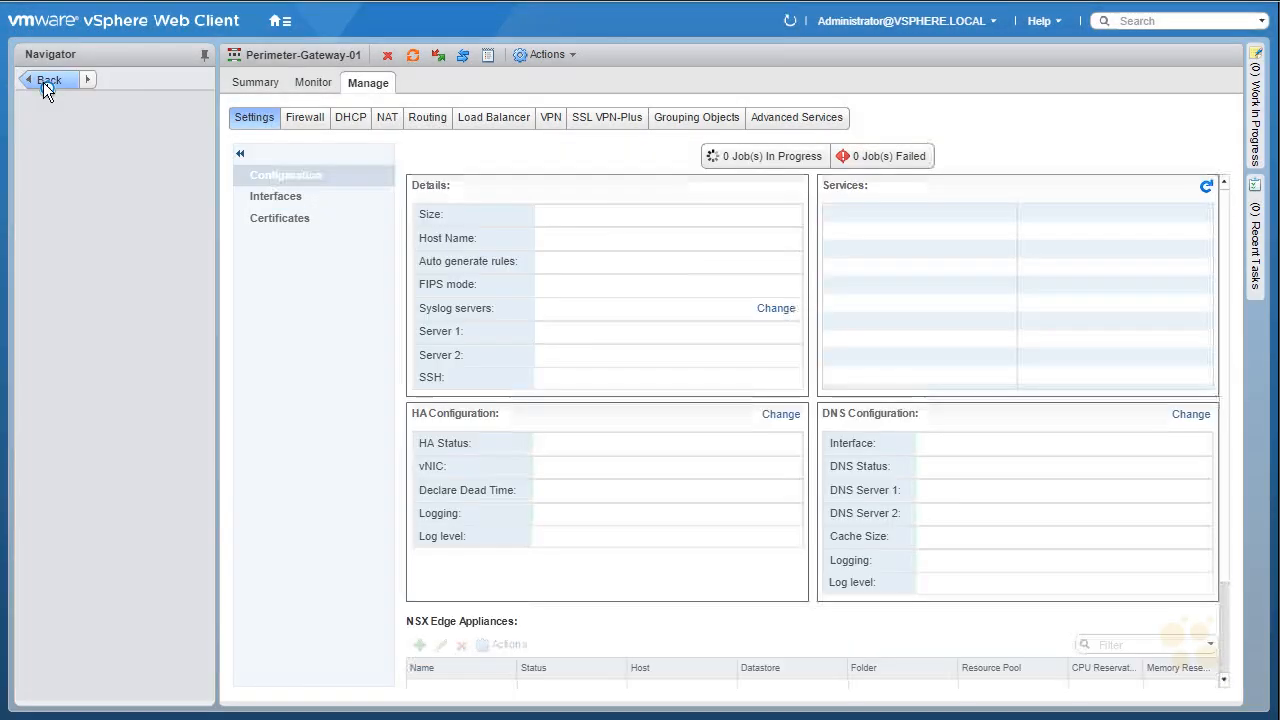
{"action": "left_click", "coordinate": [43, 80]}
{"action": "left_click", "coordinate": [43, 80]}
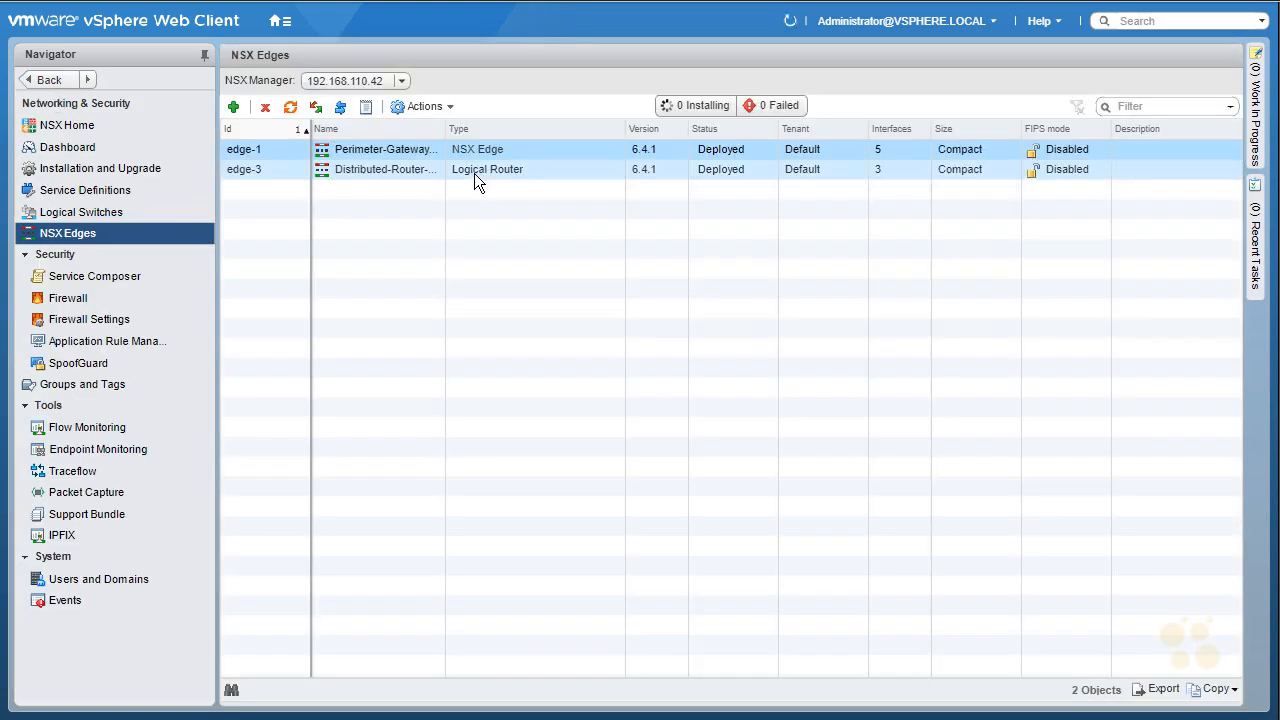
{"action": "double_click", "coordinate": [474, 172]}
{"action": "left_click", "coordinate": [369, 82]}
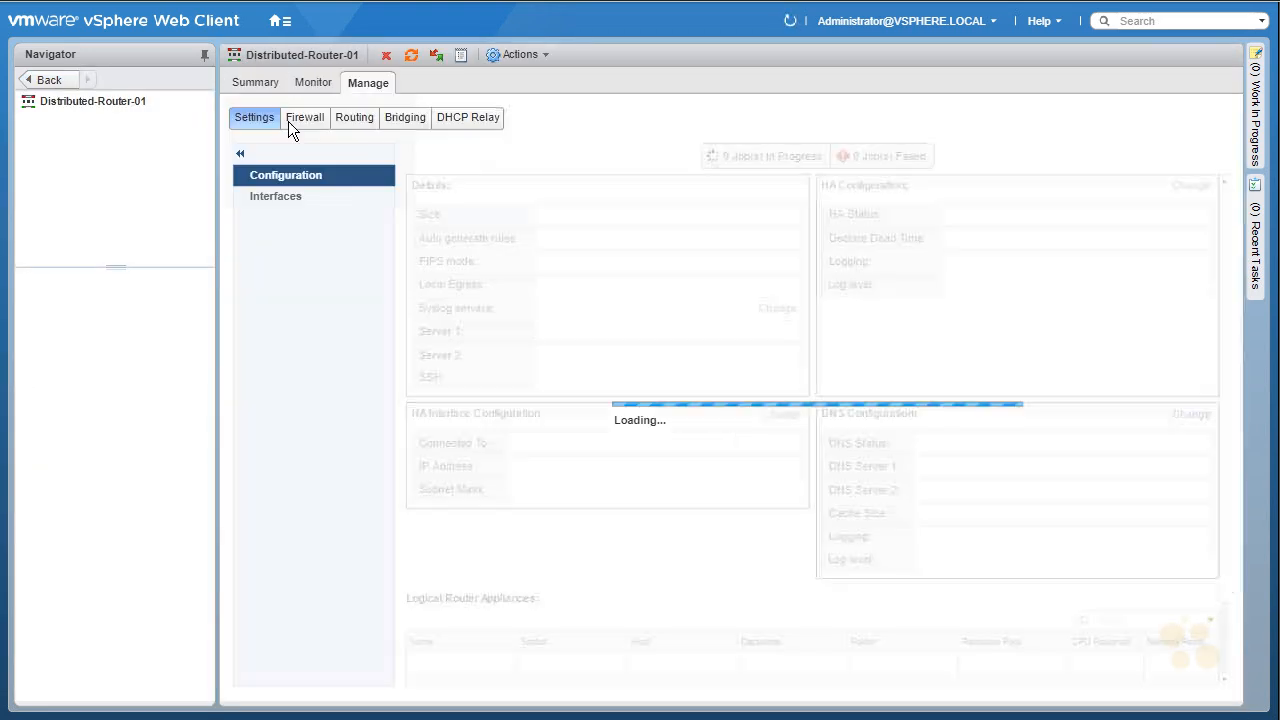
{"action": "left_click", "coordinate": [275, 197]}
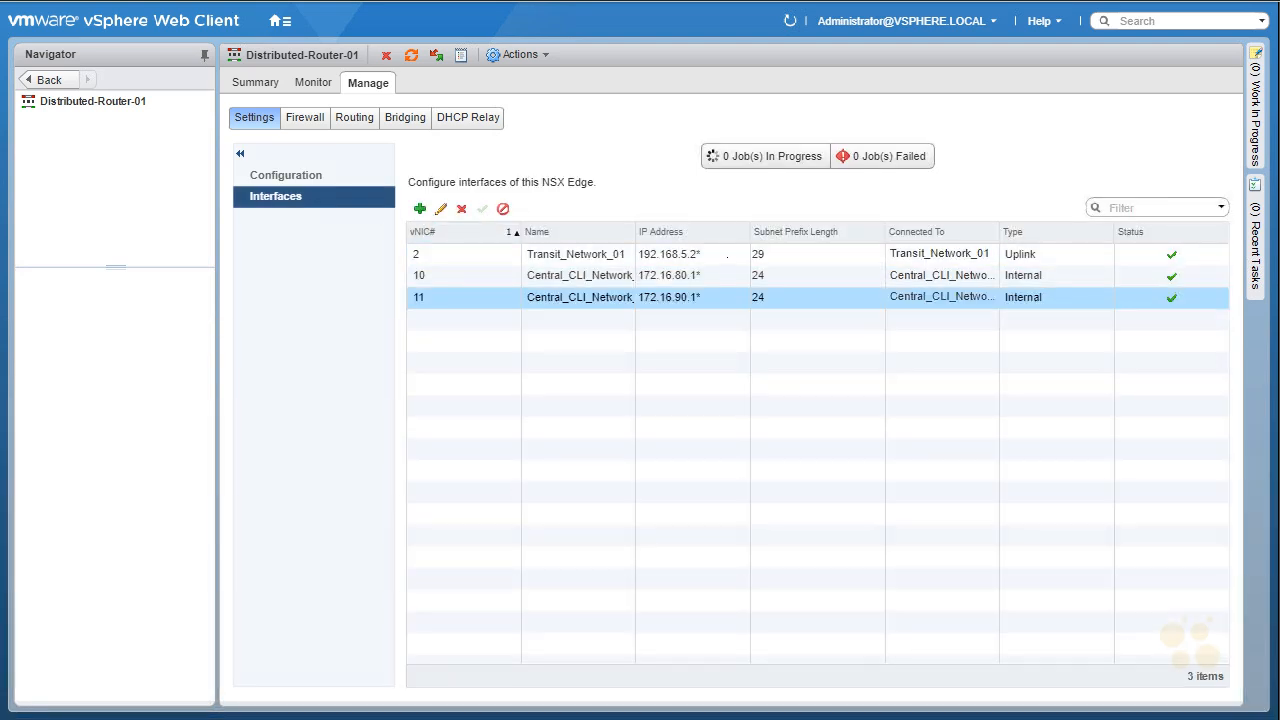
Step: Add an internal logical router interface named App_Tier connected to App_Tier_Logical_Switch
{"action": "left_click", "coordinate": [420, 209]}
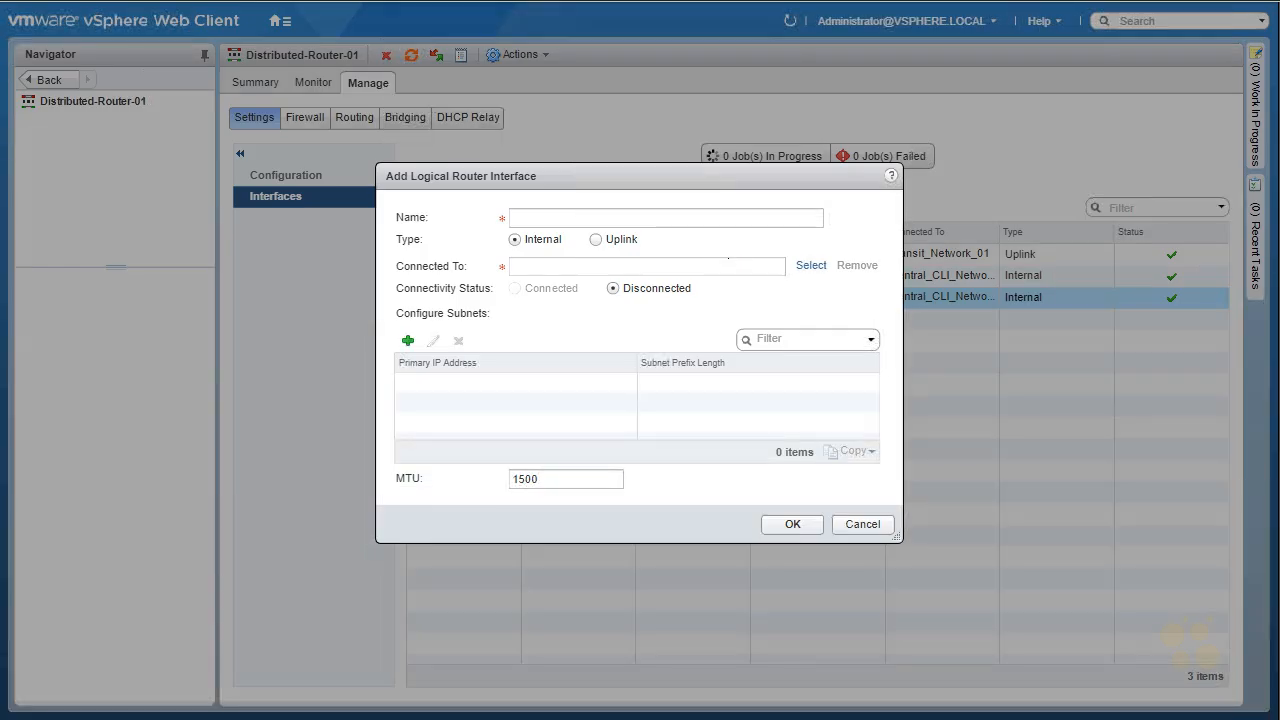
{"action": "left_click", "coordinate": [697, 220]}
{"action": "type", "text": "App_Tier"}
{"action": "left_click", "coordinate": [811, 268]}
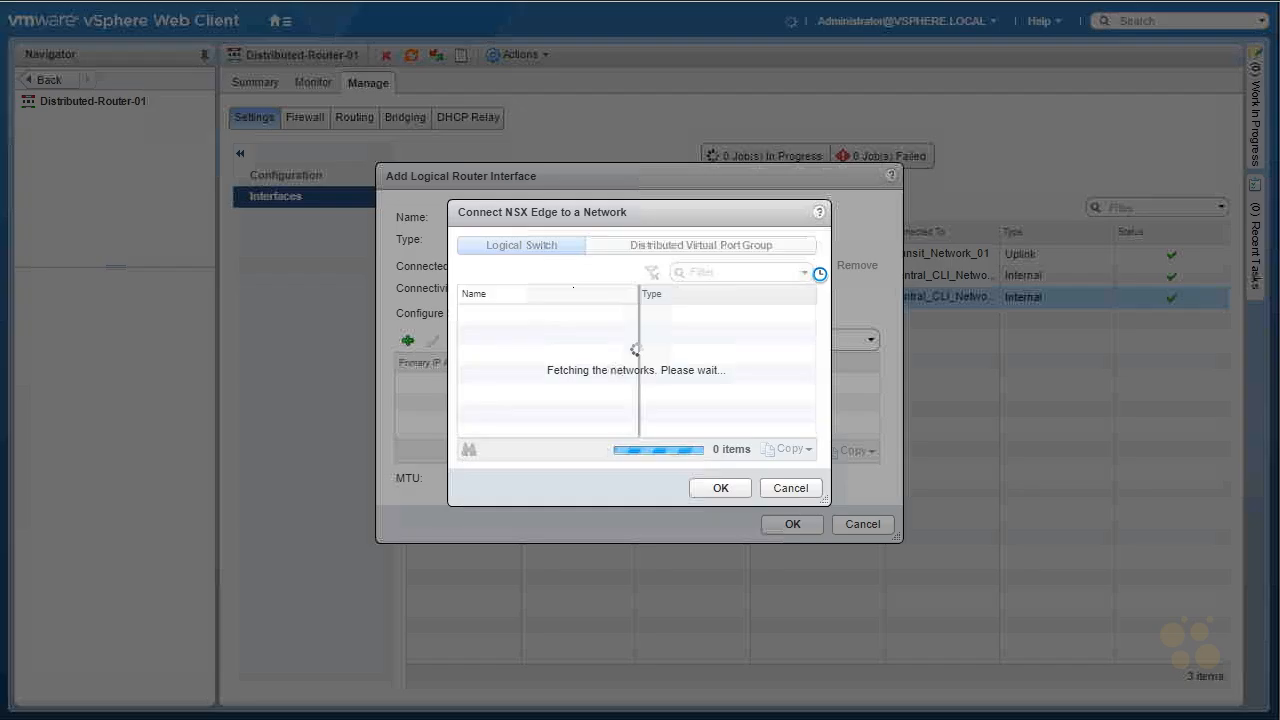
{"action": "left_click", "coordinate": [476, 373]}
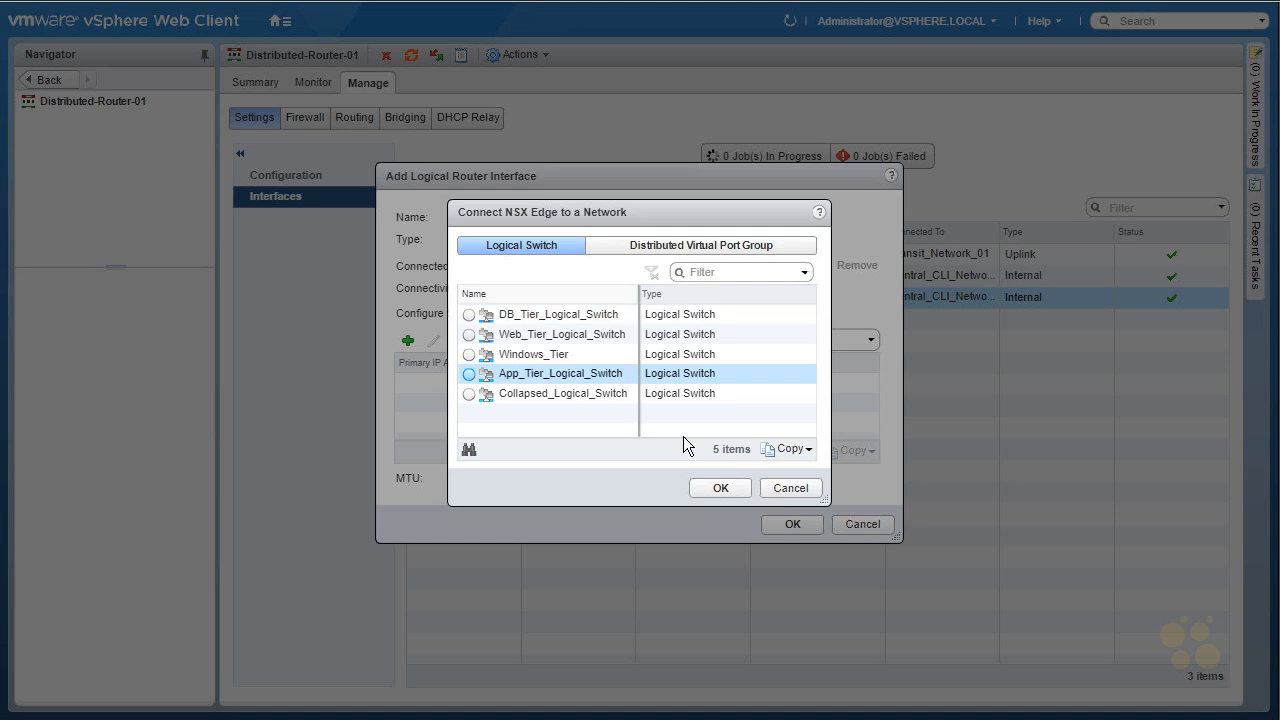
{"action": "left_click", "coordinate": [726, 488]}
Step: Give the App_Tier interface the subnet 172.16.20.1 with prefix length 24 and save it
{"action": "left_click", "coordinate": [407, 340]}
{"action": "left_click", "coordinate": [463, 385]}
{"action": "type", "text": "17"}
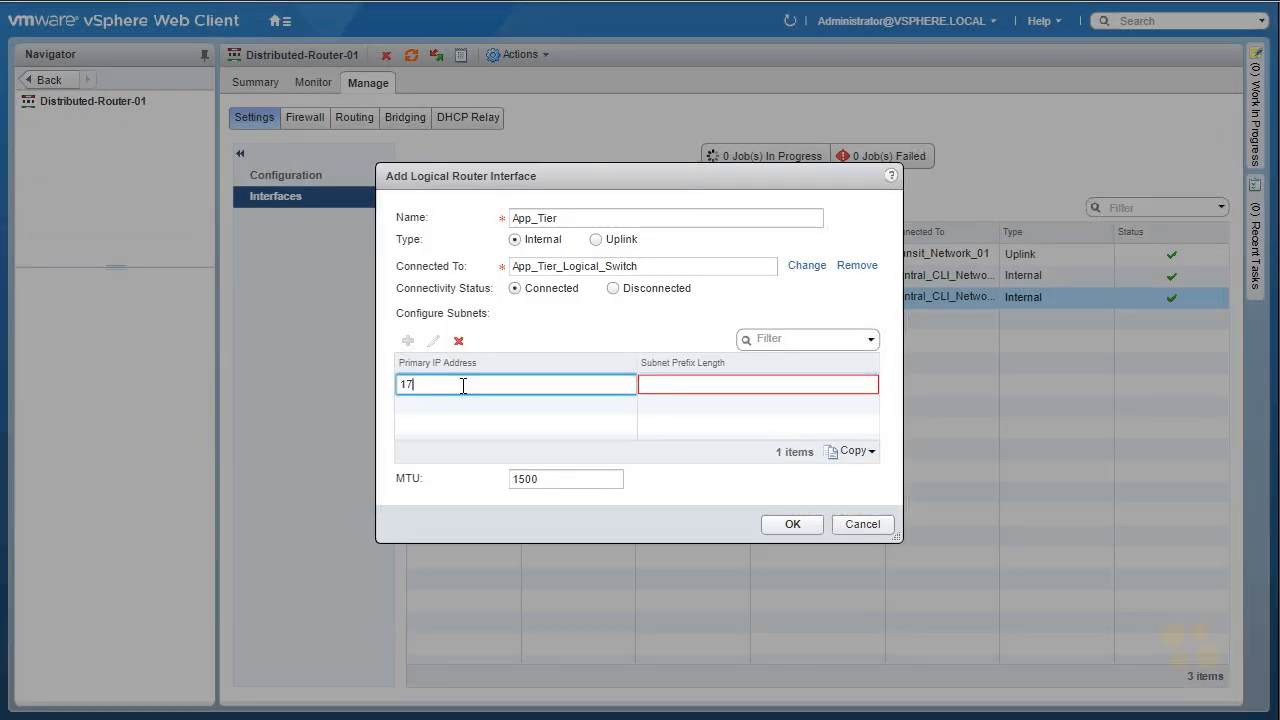
{"action": "type", "text": "2.16.20.1"}
{"action": "left_click", "coordinate": [668, 385]}
{"action": "type", "text": "24"}
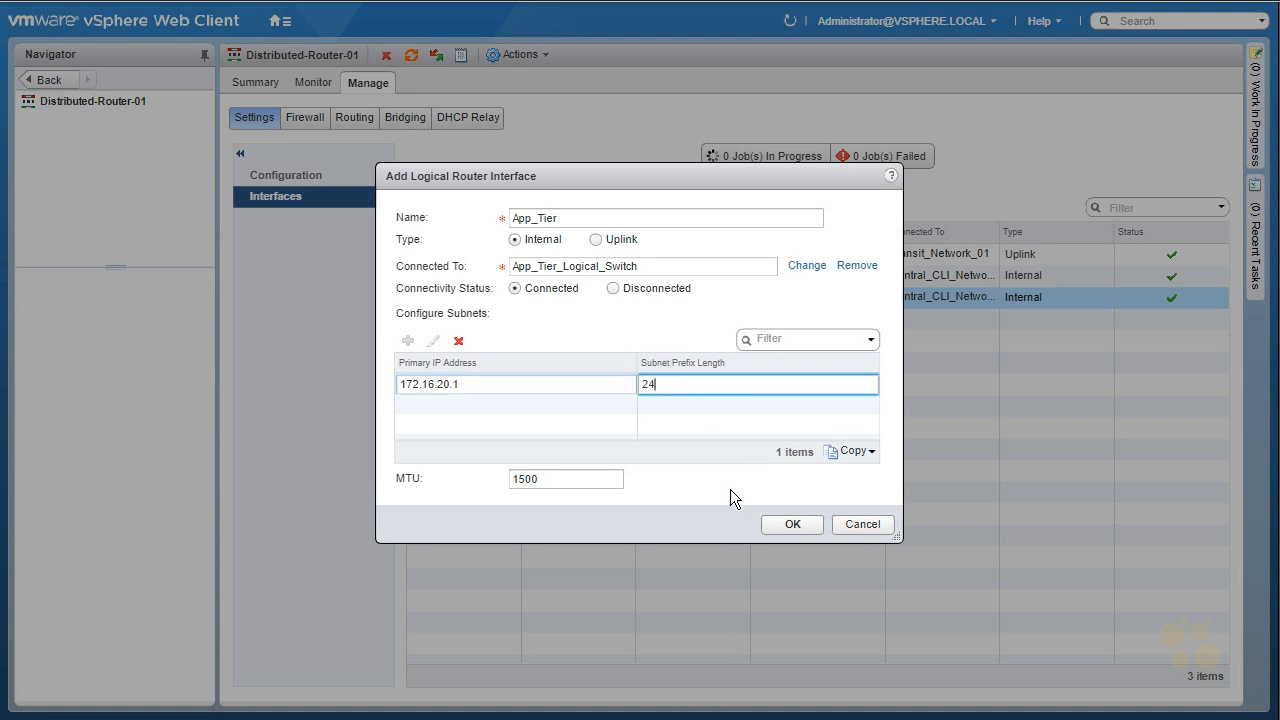
{"action": "left_click", "coordinate": [776, 527]}
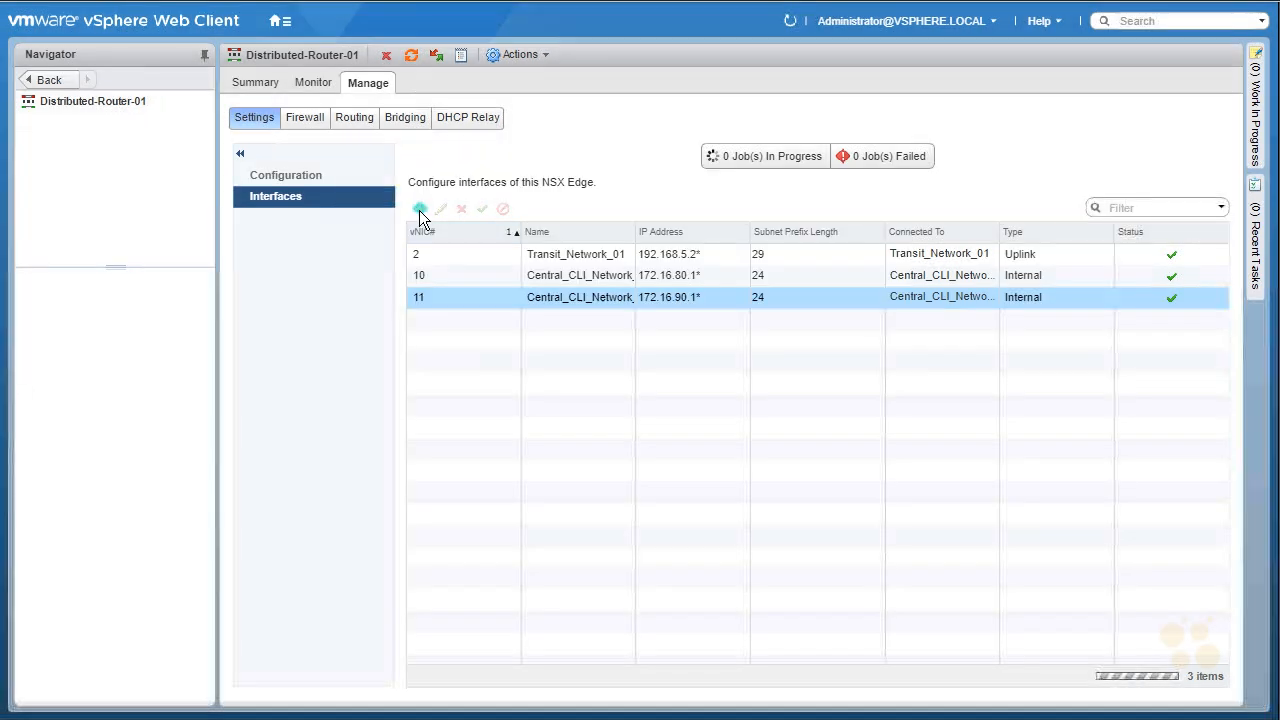
Step: Add an internal logical router interface named DB_Tier connected to DB_Tier_Logical_Switch
{"action": "left_click", "coordinate": [419, 208]}
{"action": "left_click", "coordinate": [537, 218]}
{"action": "type", "text": "DB_Tier"}
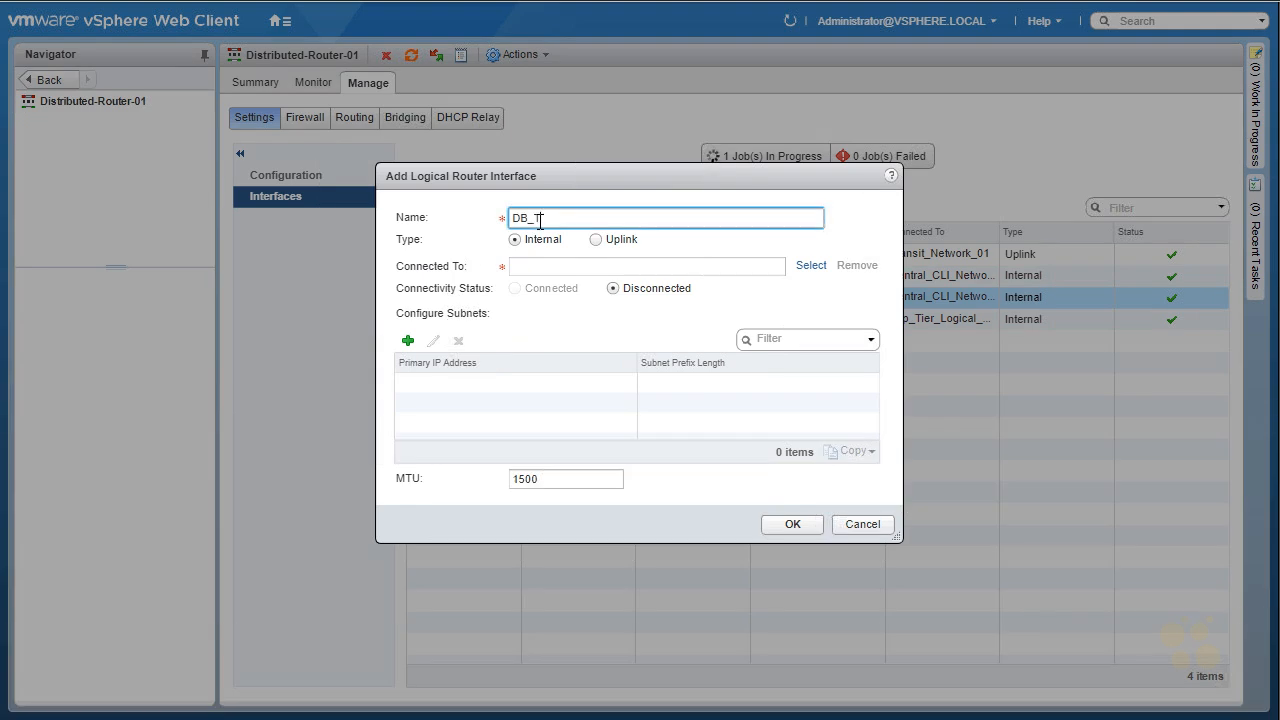
{"action": "left_click", "coordinate": [811, 266]}
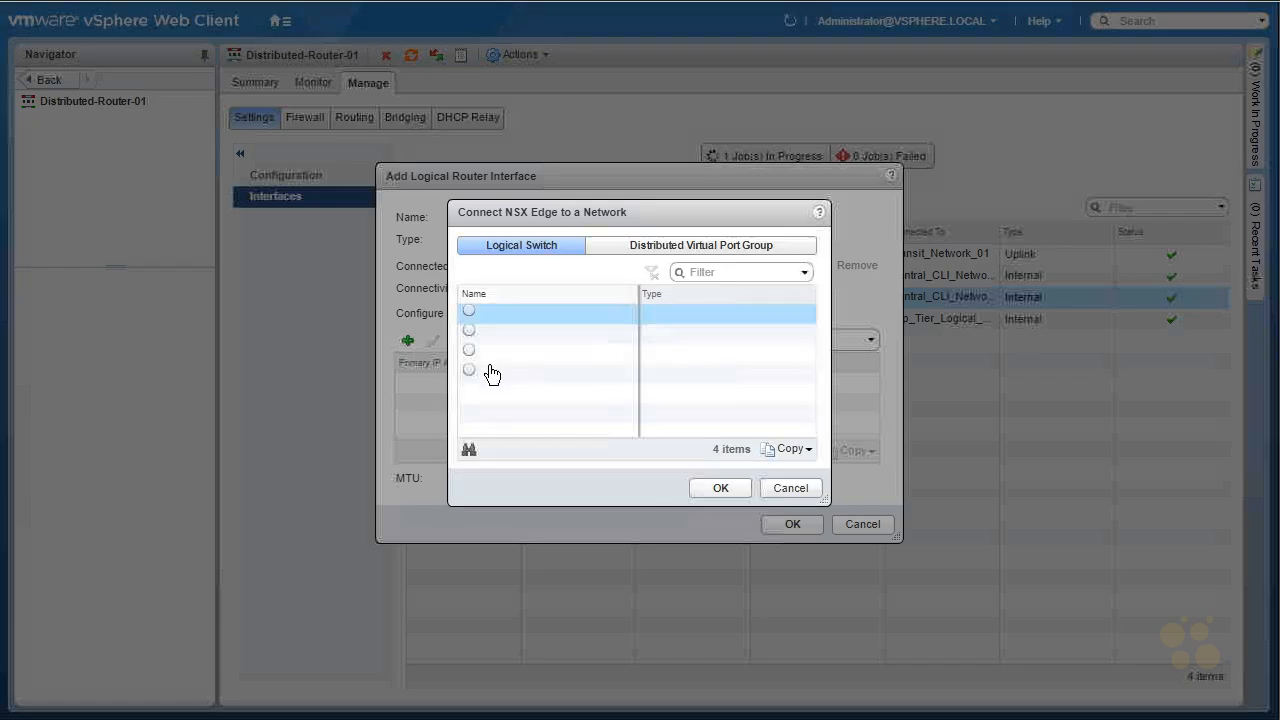
{"action": "left_click", "coordinate": [471, 316]}
{"action": "left_click", "coordinate": [735, 492]}
Step: Give the DB_Tier interface the subnet 172.16.30.1 with prefix length 24 and save it
{"action": "left_click", "coordinate": [407, 341]}
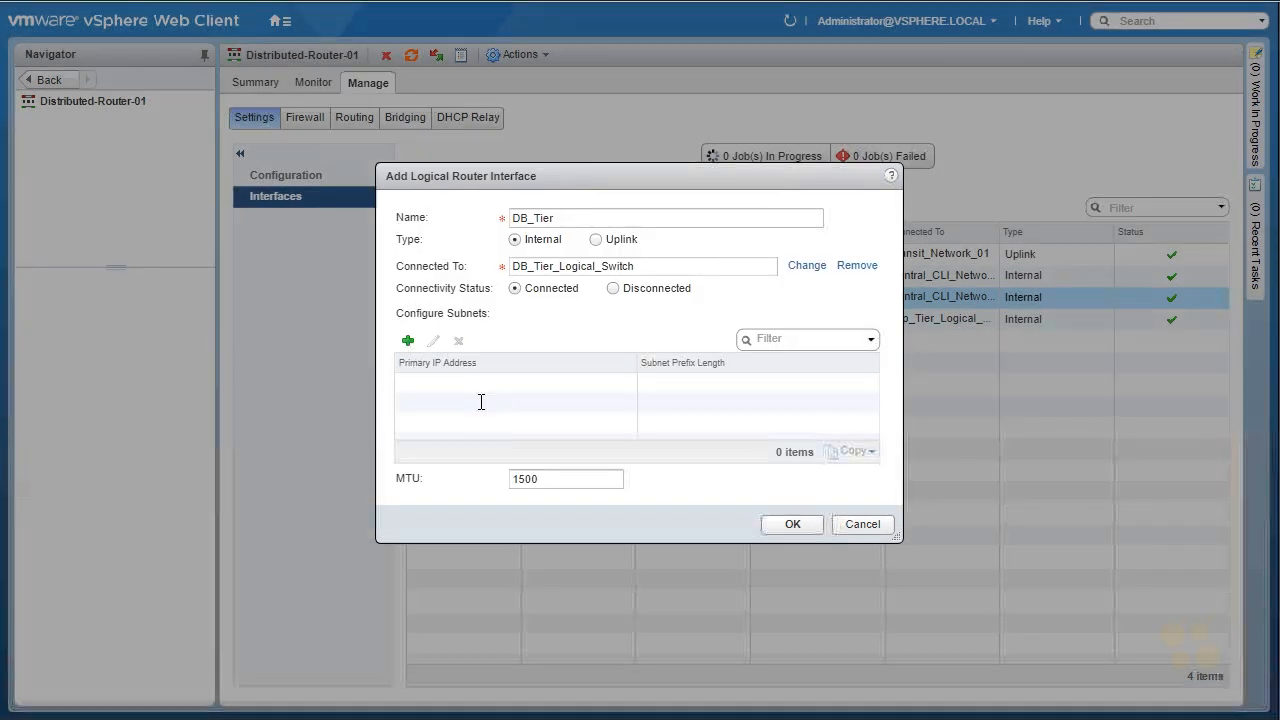
{"action": "type", "text": "172.16"}
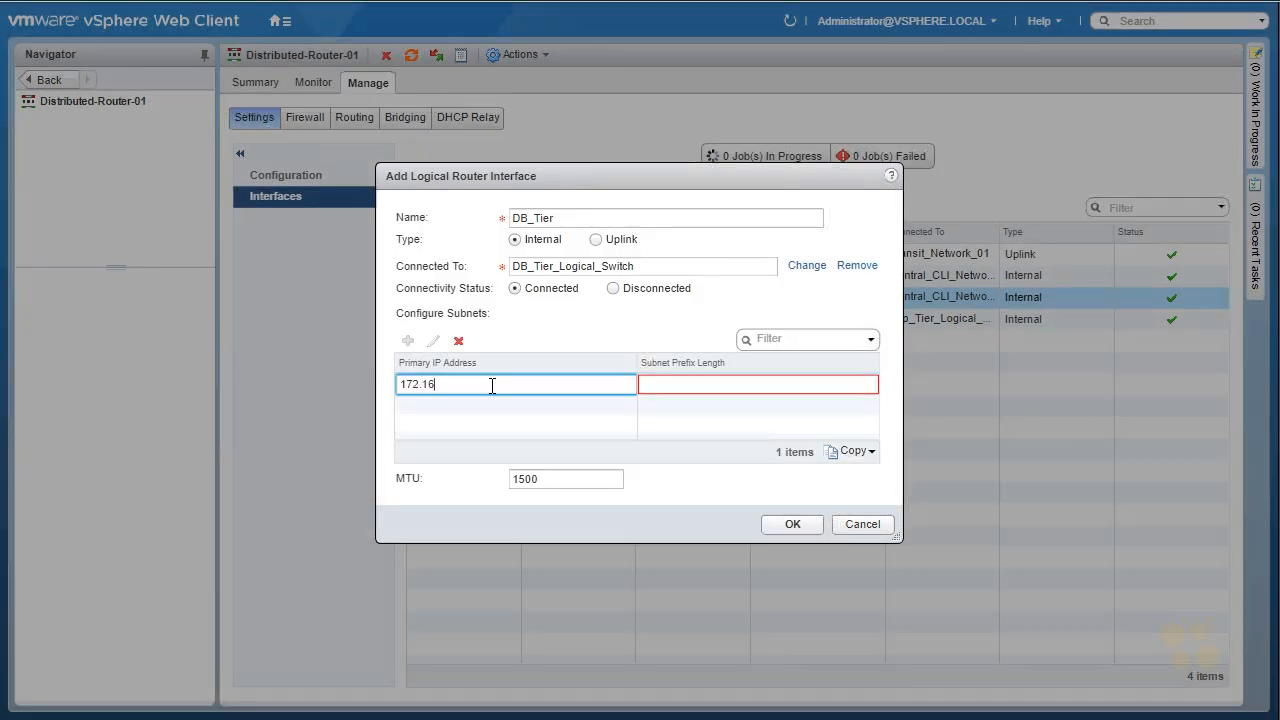
{"action": "type", "text": ".30.1"}
{"action": "left_click", "coordinate": [690, 380]}
{"action": "type", "text": "24"}
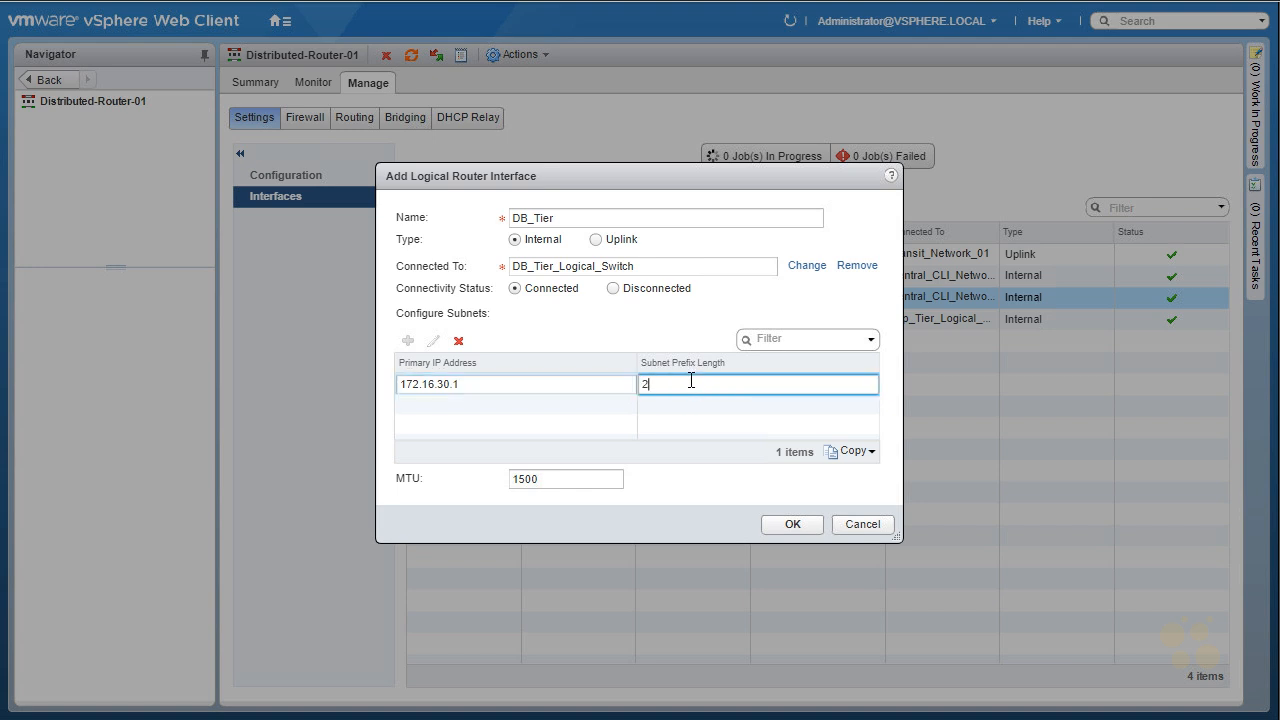
{"action": "left_click", "coordinate": [789, 524]}
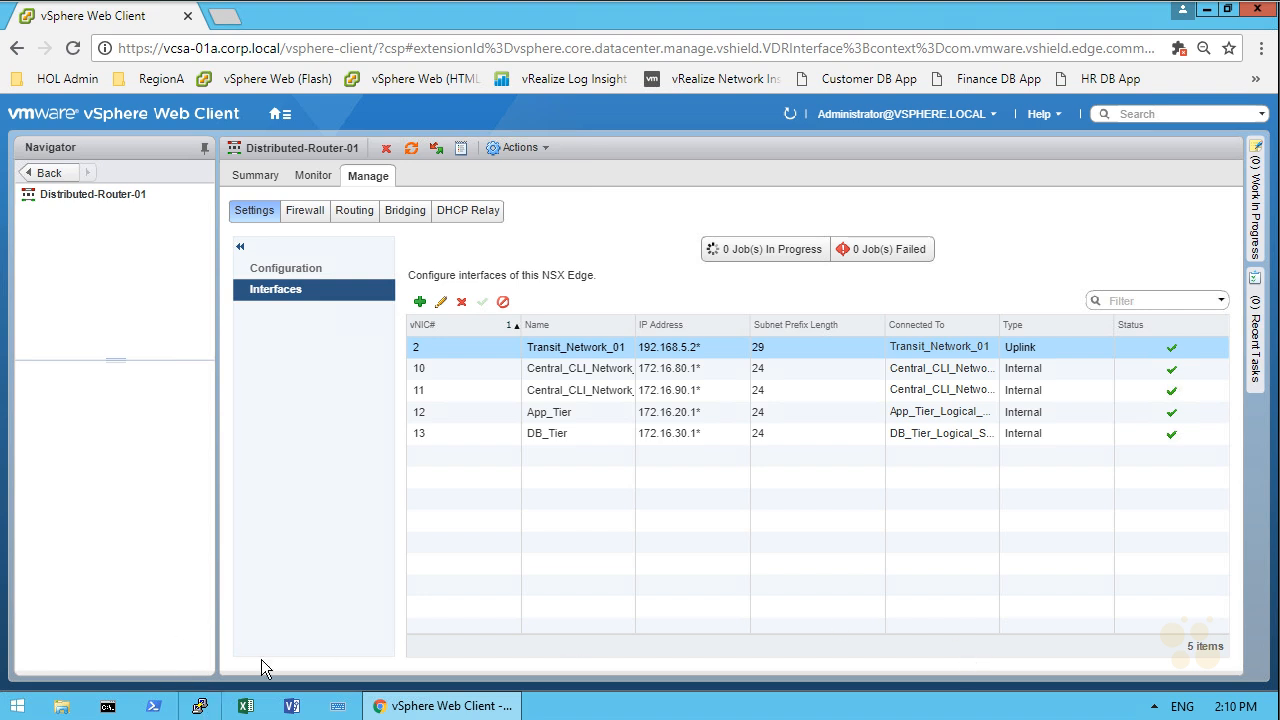
Step: Open a PuTTY SSH session to the saved host esx-01a.corp.local
{"action": "left_click", "coordinate": [199, 707]}
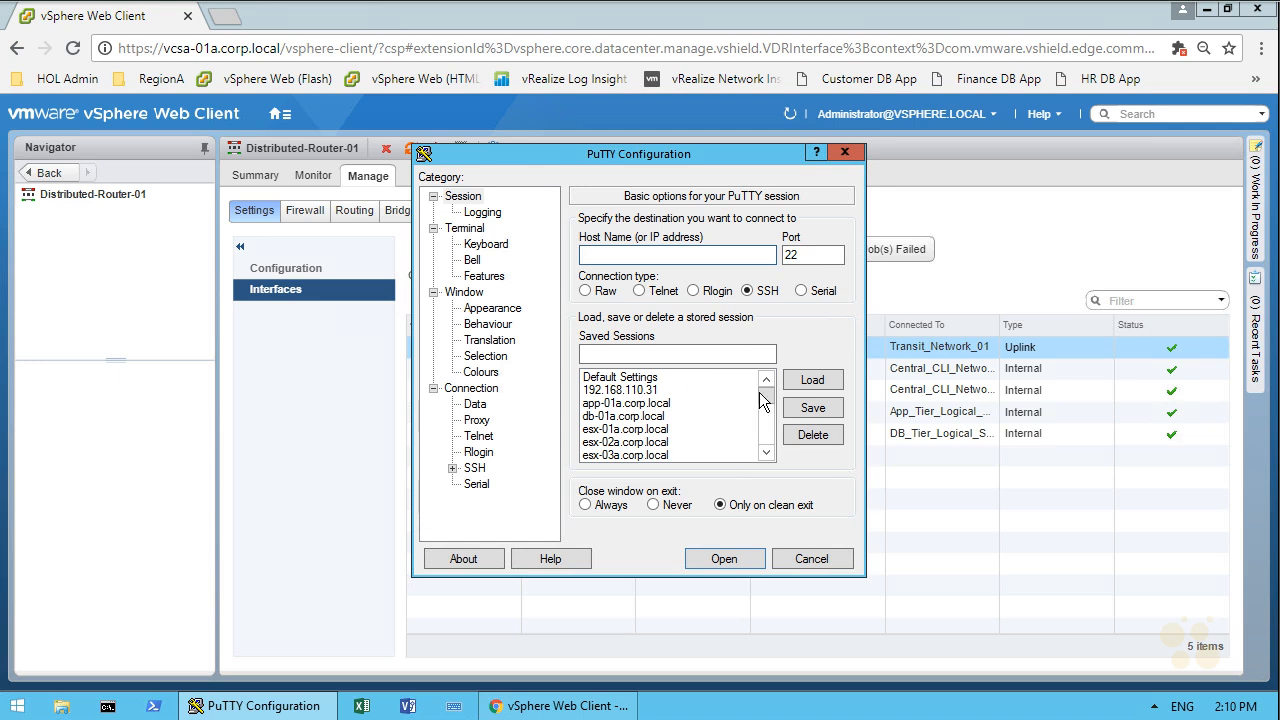
{"action": "scroll", "coordinate": [767, 398], "scroll_direction": "down", "scroll_amount": 1}
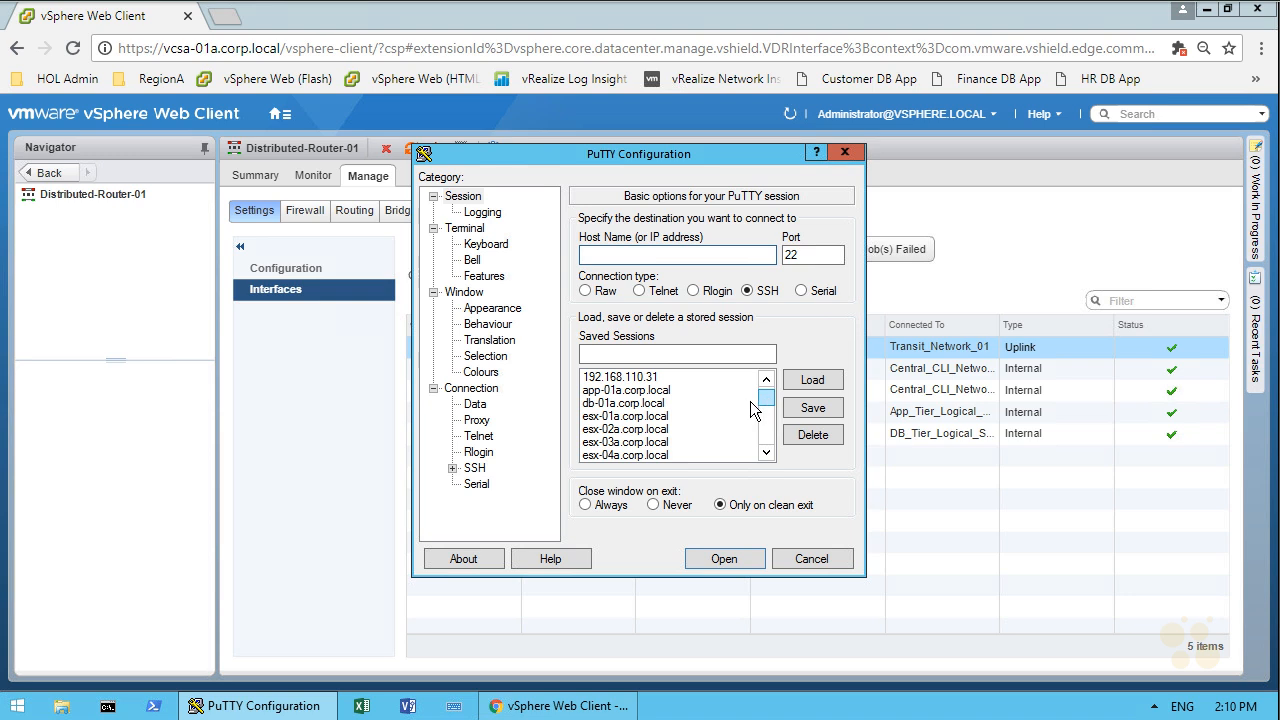
{"action": "left_click", "coordinate": [656, 419]}
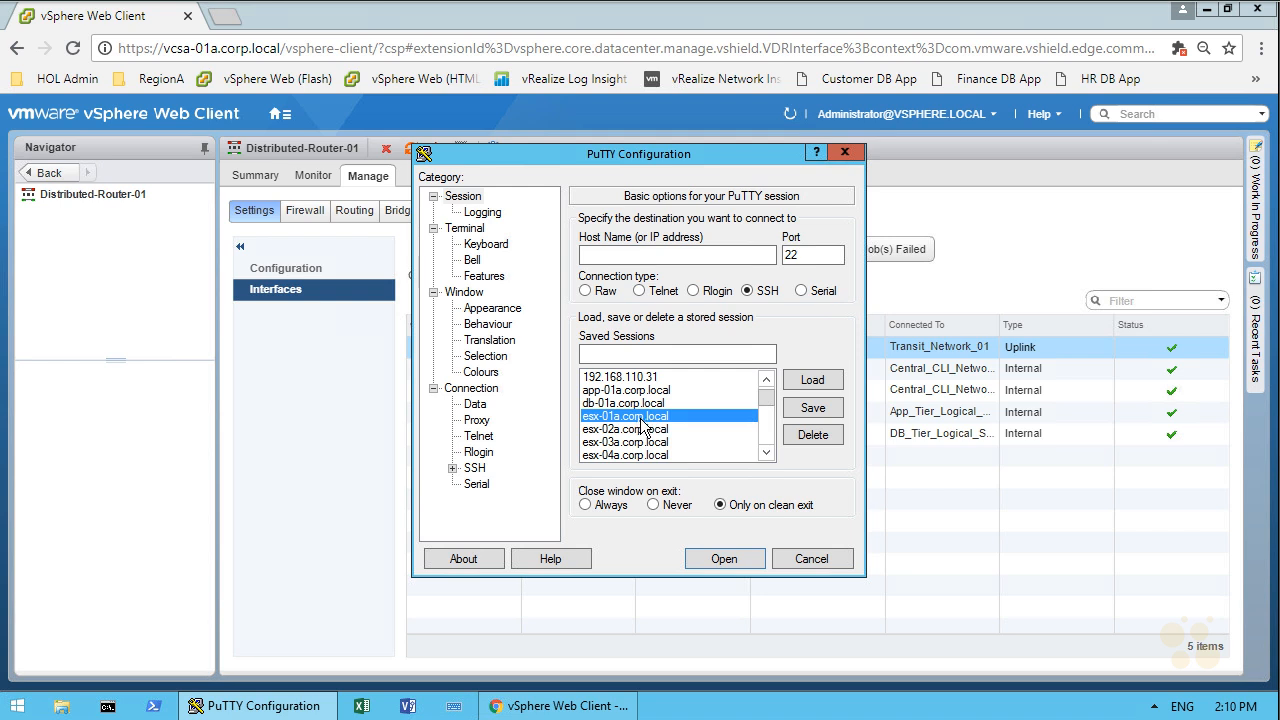
{"action": "double_click", "coordinate": [641, 419]}
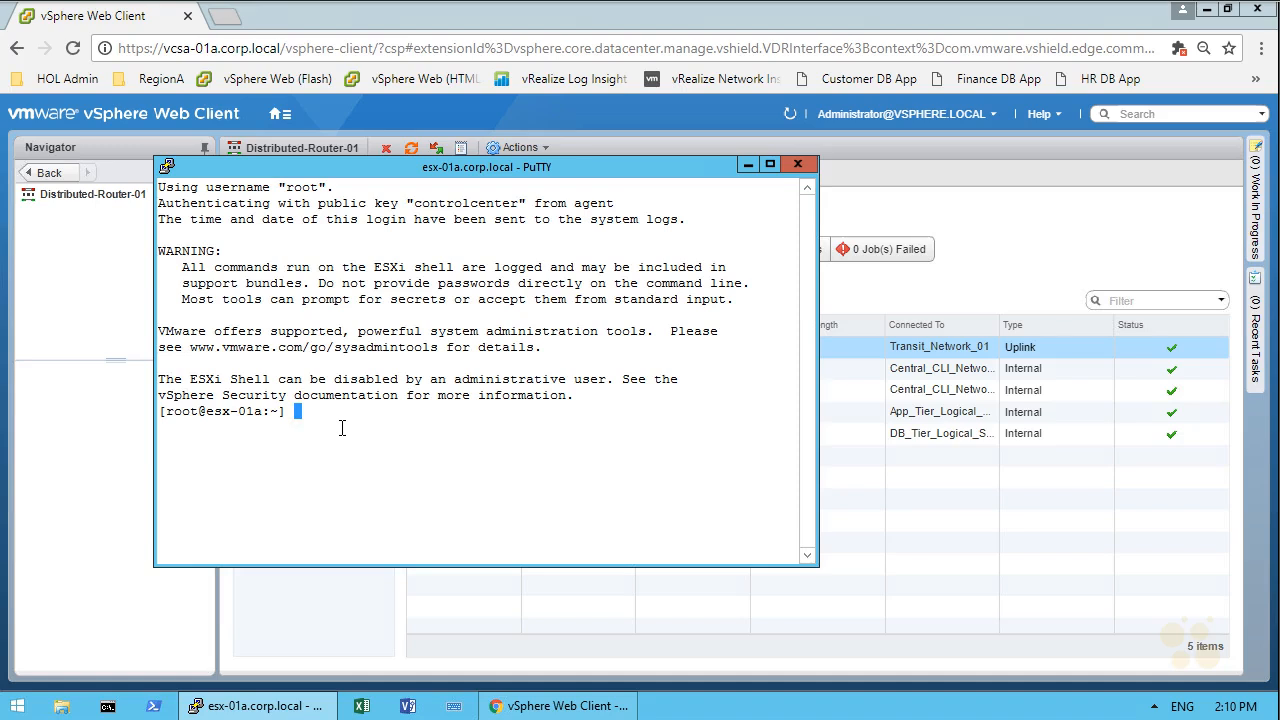
Step: Run net-vdr -l -I to list the VDR instance information on the host
{"action": "type", "text": "net-vdr -l -I"}
{"action": "key", "text": "Return"}
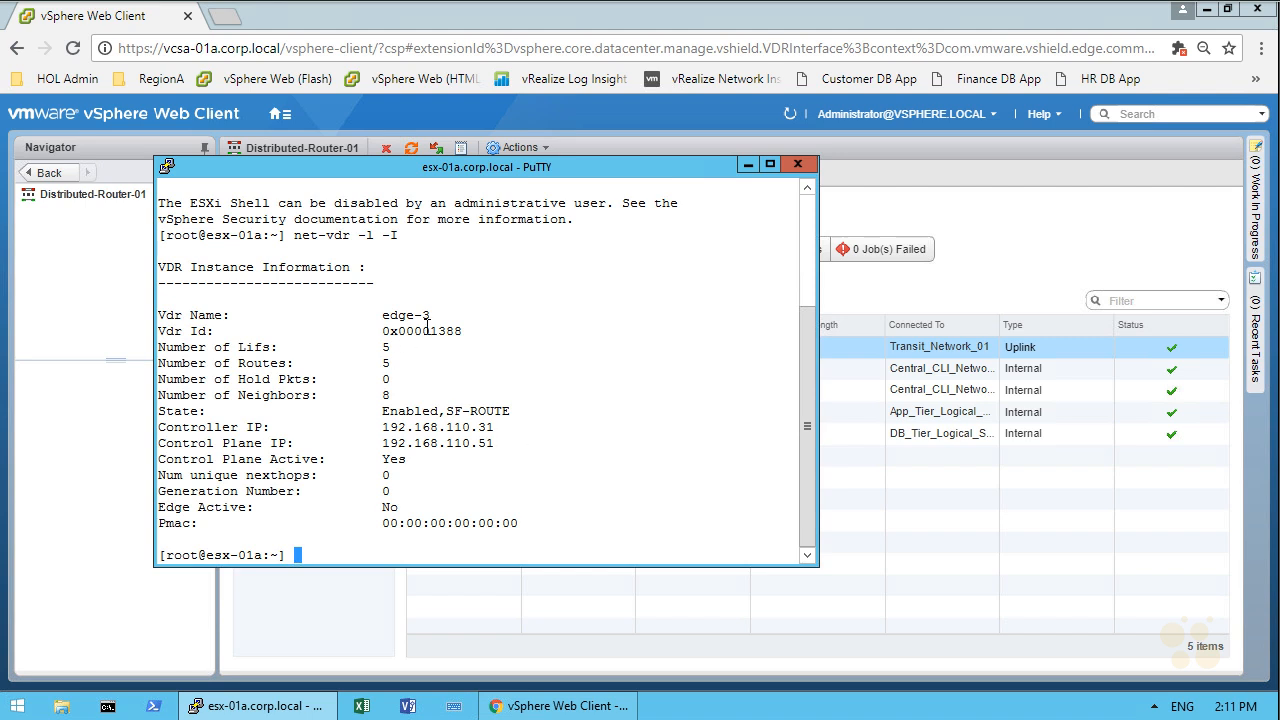
Step: Display the edge-3 route table with net-vdr -l --route edge-3
{"action": "left_click_drag", "start_coordinate": [443, 318], "coordinate": [387, 321]}
{"action": "left_click_drag", "start_coordinate": [414, 367], "coordinate": [386, 370]}
{"action": "left_click", "coordinate": [588, 500]}
{"action": "type", "text": "net-vdr -l --route edge-3"}
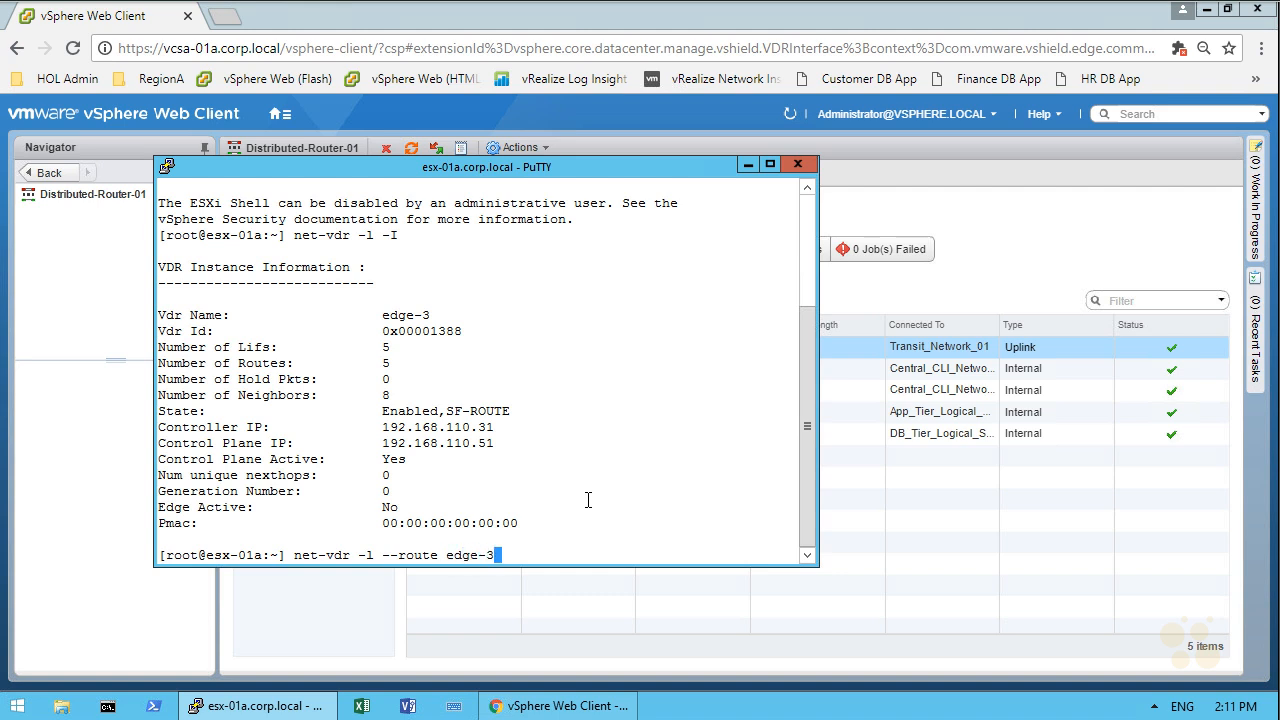
{"action": "key", "text": "Return"}
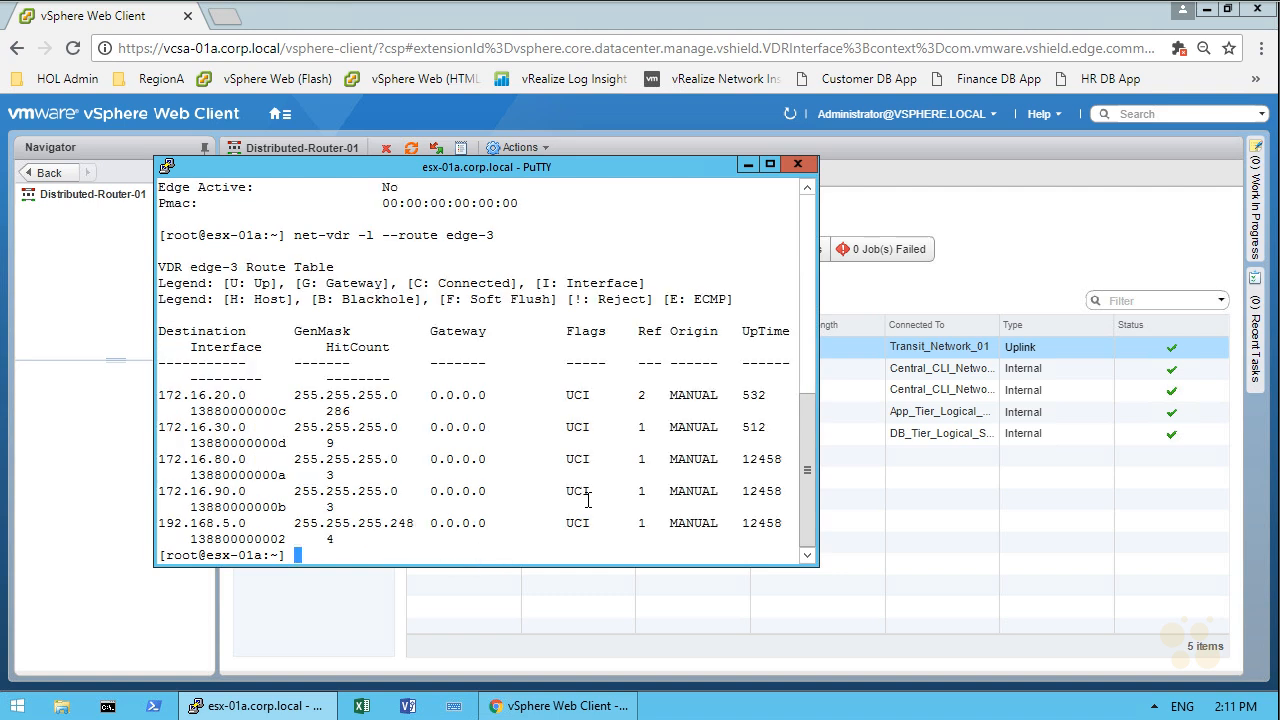
Step: Maximize the PuTTY window and rerun the edge-3 route table command
{"action": "left_click", "coordinate": [771, 164]}
{"action": "key", "text": "Up"}
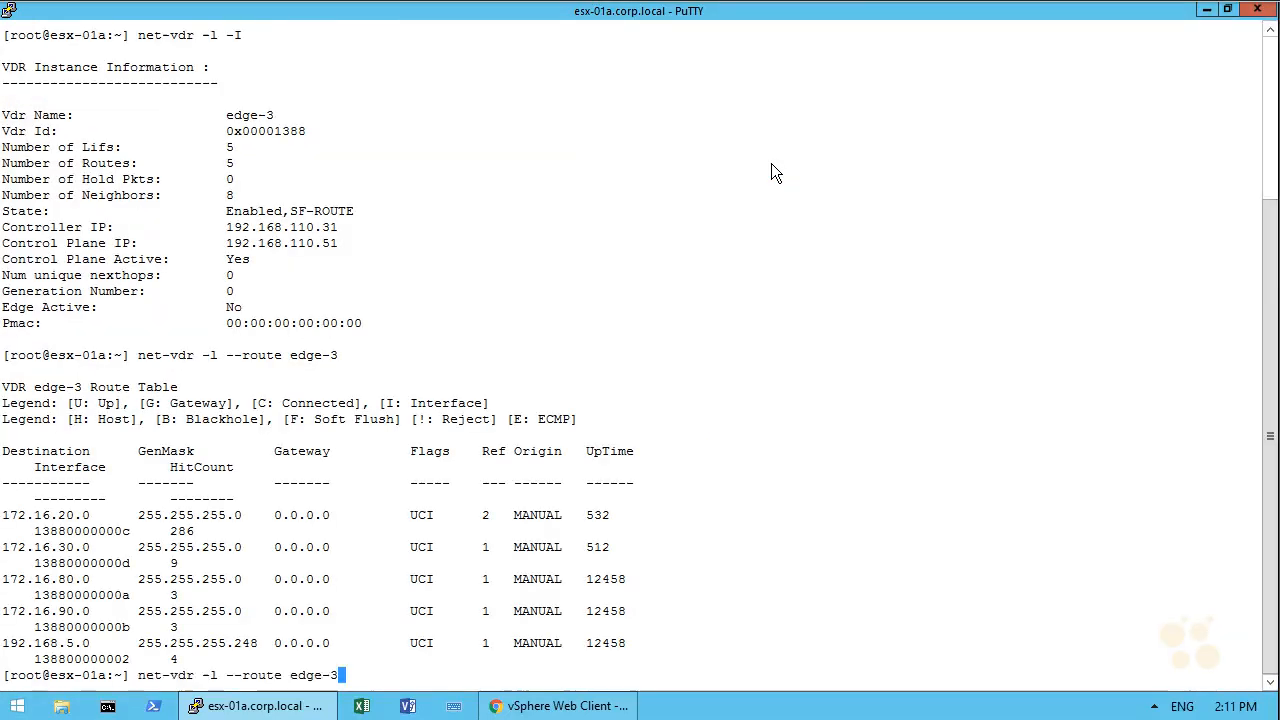
{"action": "key", "text": "Return"}
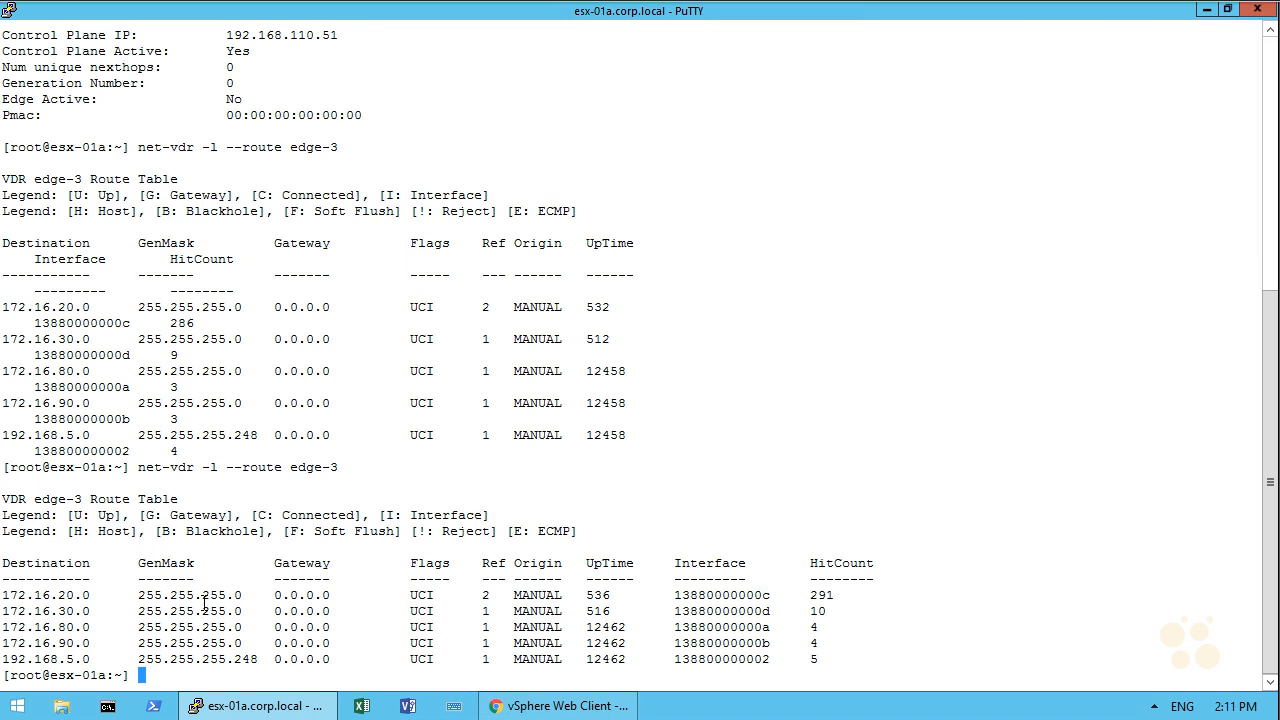
Step: Set the distributed router's default gateway to 192.168.5.1 on the Transit_Network_01 interface
{"action": "left_click", "coordinate": [1206, 9]}
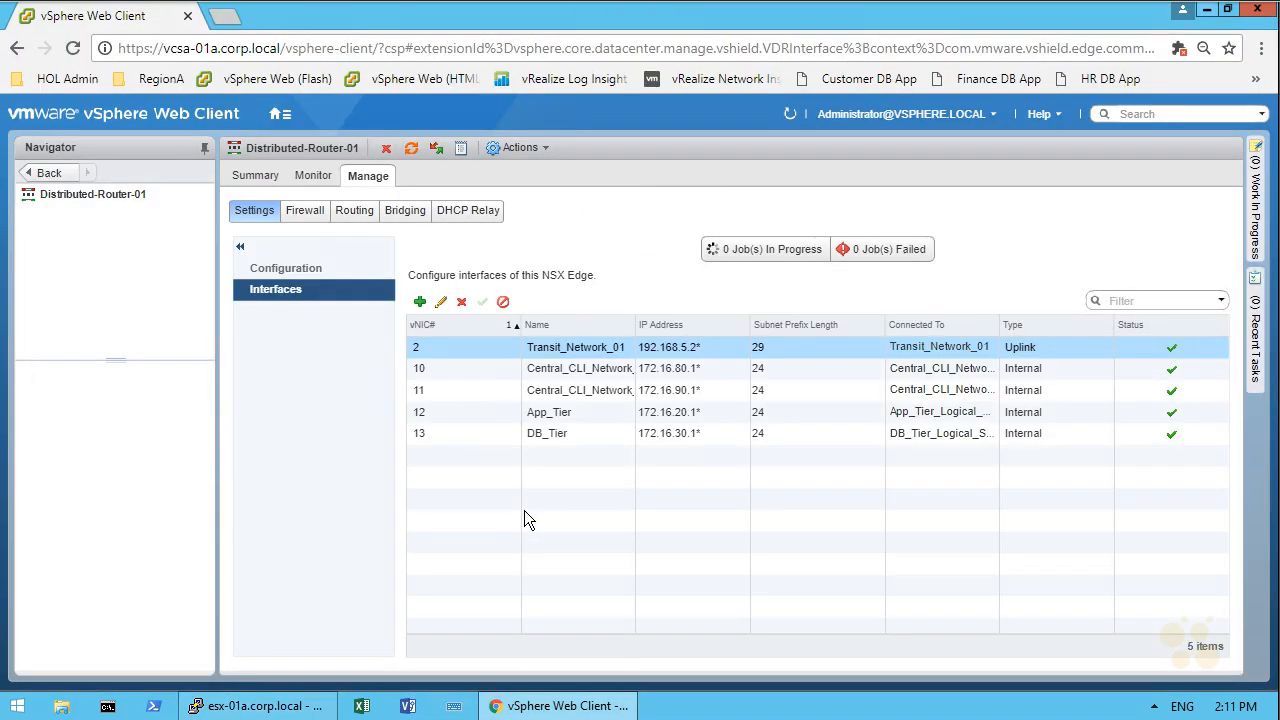
{"action": "left_click", "coordinate": [355, 212]}
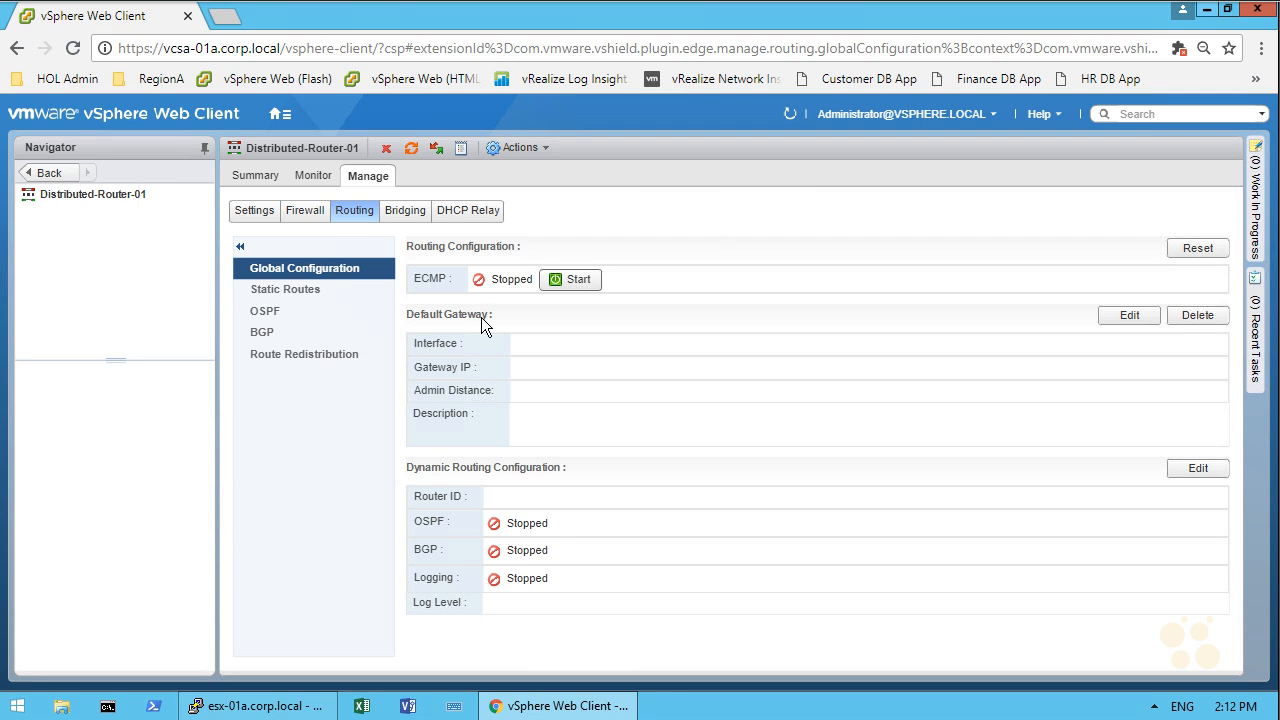
{"action": "left_click", "coordinate": [1126, 315]}
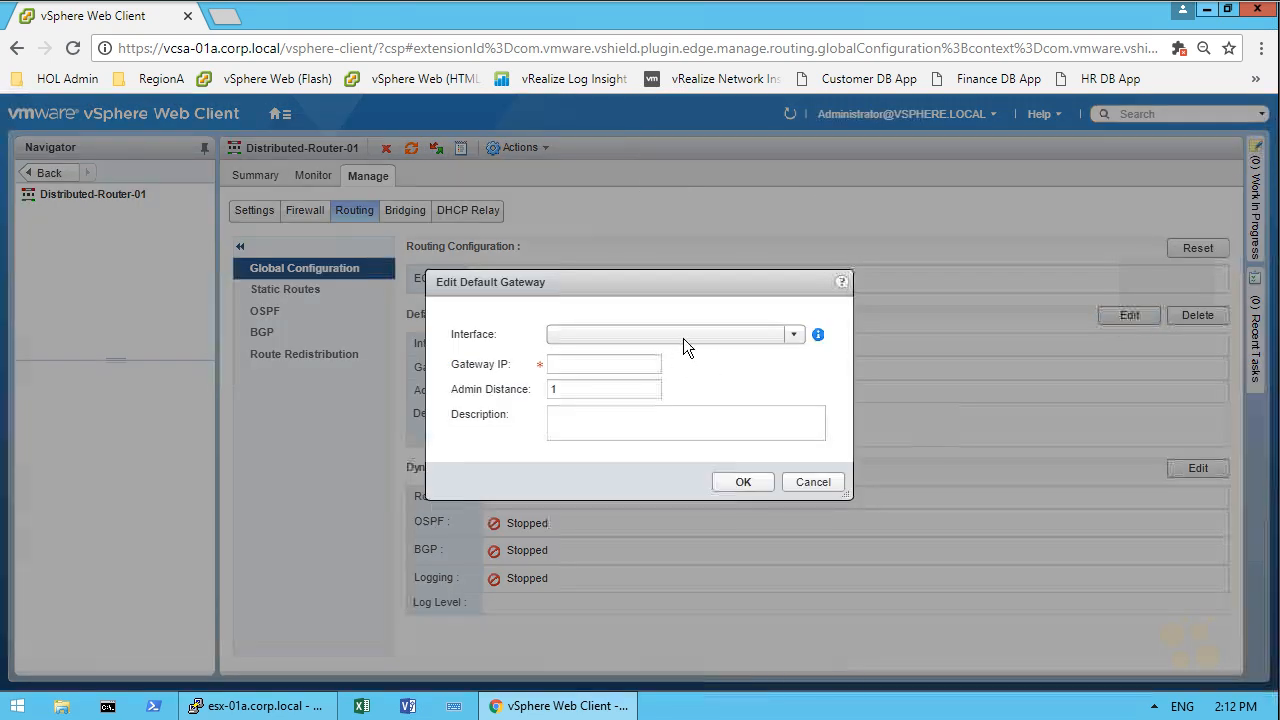
{"action": "left_click", "coordinate": [708, 333]}
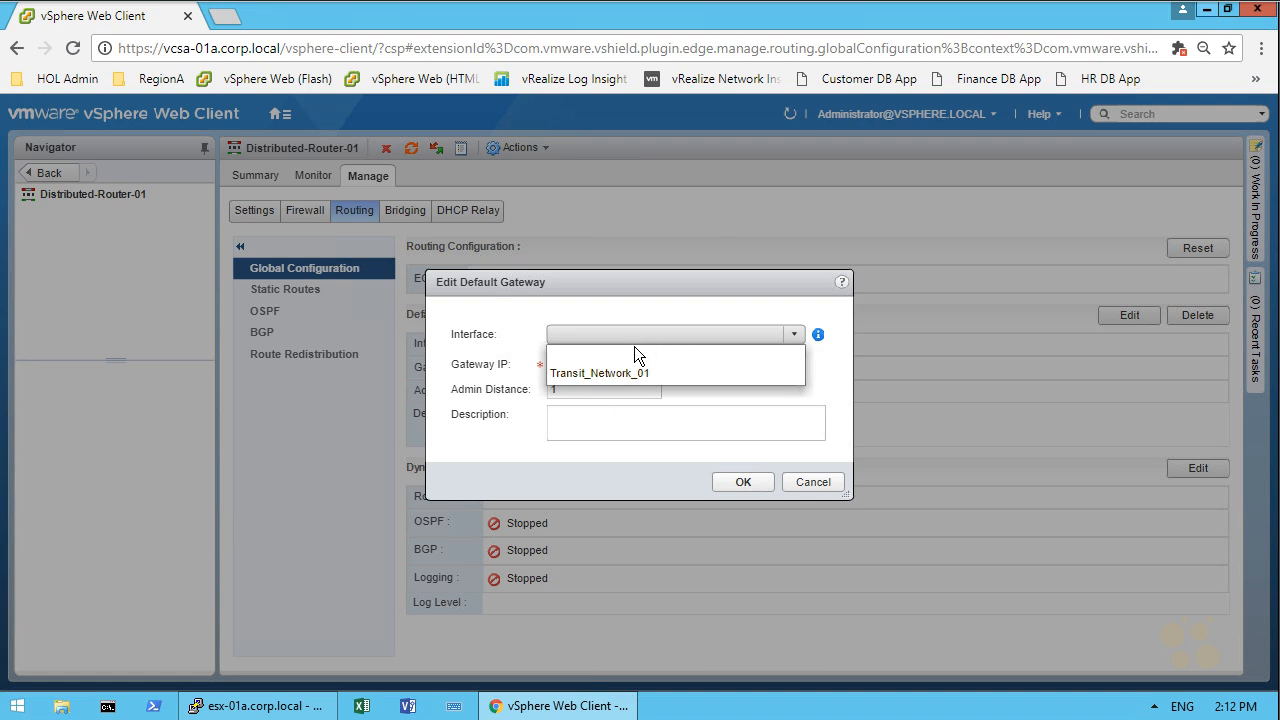
{"action": "left_click", "coordinate": [559, 373]}
{"action": "left_click", "coordinate": [612, 365]}
{"action": "type", "text": "192.168.4"}
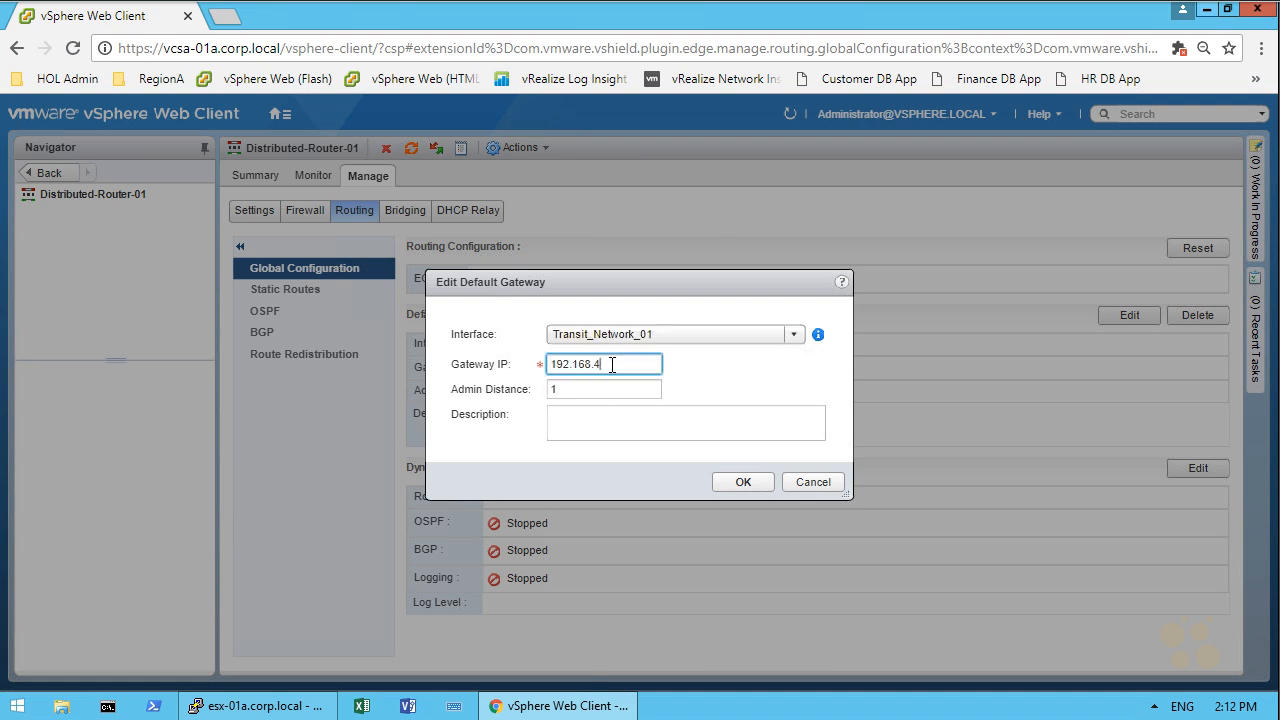
{"action": "key", "text": "BackSpace"}
{"action": "type", "text": "5.1"}
{"action": "left_click", "coordinate": [743, 482]}
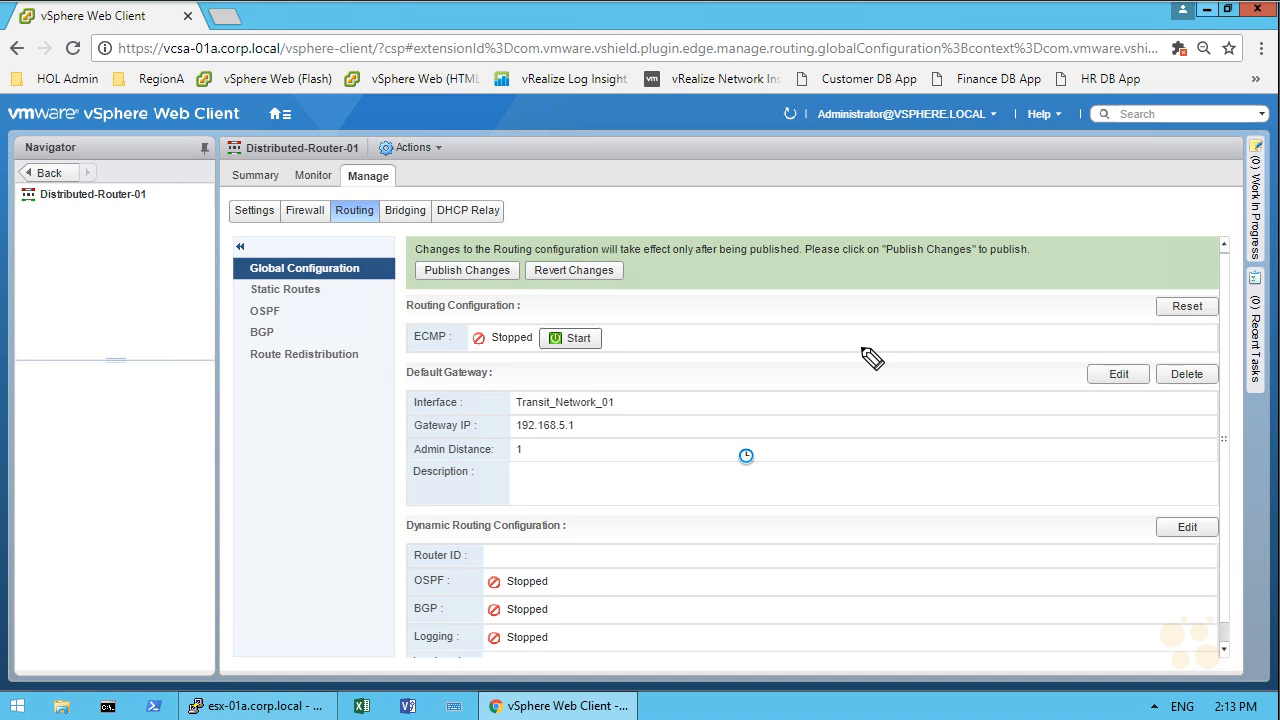
{"action": "mouse_move", "coordinate": [748, 402]}
{"action": "left_mouse_down"}
{"action": "mouse_move", "coordinate": [781, 371]}
{"action": "mouse_move", "coordinate": [797, 399]}
{"action": "mouse_move", "coordinate": [832, 383]}
{"action": "left_mouse_up"}
{"action": "mouse_move", "coordinate": [831, 365]}
{"action": "left_mouse_down"}
{"action": "mouse_move", "coordinate": [817, 385]}
{"action": "mouse_move", "coordinate": [896, 351]}
{"action": "mouse_move", "coordinate": [911, 377]}
{"action": "left_mouse_up"}
{"action": "mouse_move", "coordinate": [932, 352]}
{"action": "left_mouse_down"}
{"action": "mouse_move", "coordinate": [926, 374]}
{"action": "mouse_move", "coordinate": [951, 342]}
{"action": "left_mouse_up"}
{"action": "mouse_move", "coordinate": [788, 452]}
{"action": "left_mouse_down"}
{"action": "mouse_move", "coordinate": [724, 544]}
{"action": "mouse_move", "coordinate": [762, 537]}
{"action": "left_mouse_up"}
{"action": "mouse_move", "coordinate": [836, 428]}
{"action": "left_mouse_down"}
{"action": "mouse_move", "coordinate": [852, 518]}
{"action": "mouse_move", "coordinate": [870, 482]}
{"action": "left_mouse_up"}
{"action": "mouse_move", "coordinate": [890, 430]}
{"action": "left_mouse_down"}
{"action": "mouse_move", "coordinate": [958, 470]}
{"action": "mouse_move", "coordinate": [940, 490]}
{"action": "left_mouse_up"}
{"action": "mouse_move", "coordinate": [722, 604]}
{"action": "left_mouse_down"}
{"action": "mouse_move", "coordinate": [746, 598]}
{"action": "mouse_move", "coordinate": [738, 560]}
{"action": "left_mouse_up"}
{"action": "mouse_move", "coordinate": [893, 560]}
{"action": "left_mouse_down"}
{"action": "mouse_move", "coordinate": [860, 546]}
{"action": "mouse_move", "coordinate": [893, 560]}
{"action": "left_mouse_up"}
{"action": "mouse_move", "coordinate": [978, 536]}
{"action": "left_mouse_down"}
{"action": "mouse_move", "coordinate": [1000, 516]}
{"action": "mouse_move", "coordinate": [1006, 528]}
{"action": "mouse_move", "coordinate": [1016, 506]}
{"action": "left_mouse_up"}
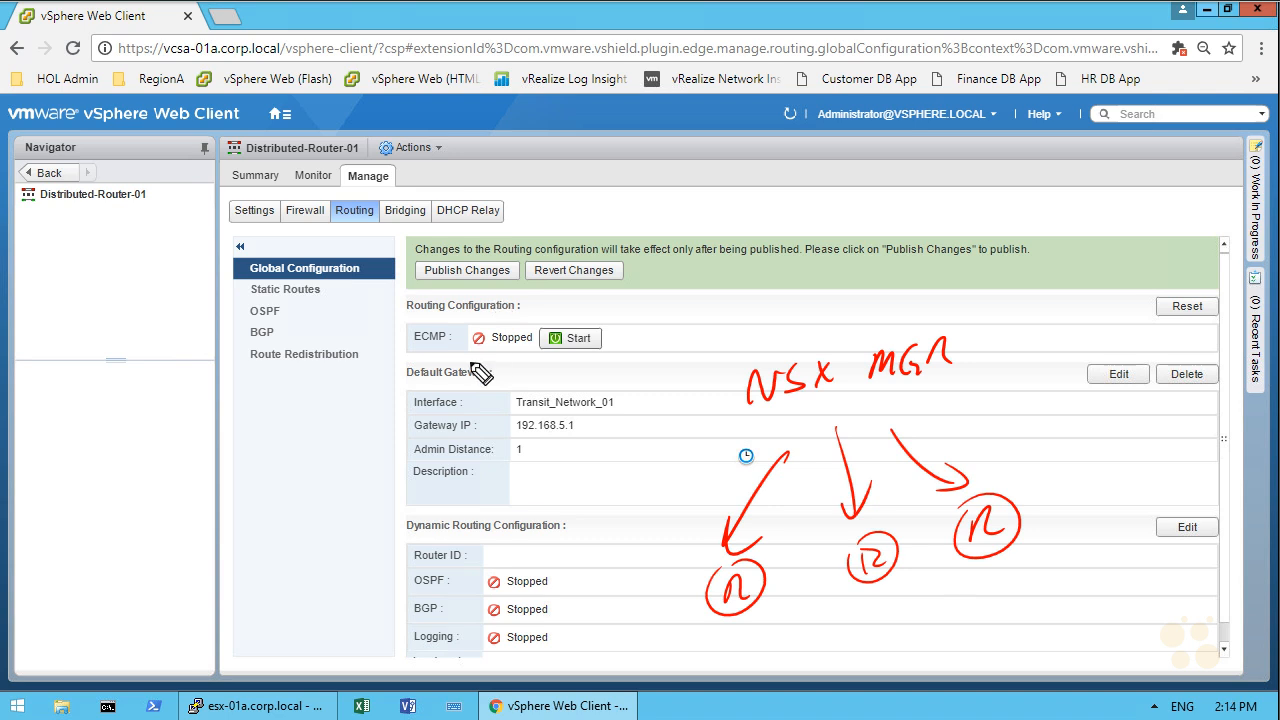
{"action": "left_click_drag", "start_coordinate": [430, 333], "coordinate": [470, 299]}
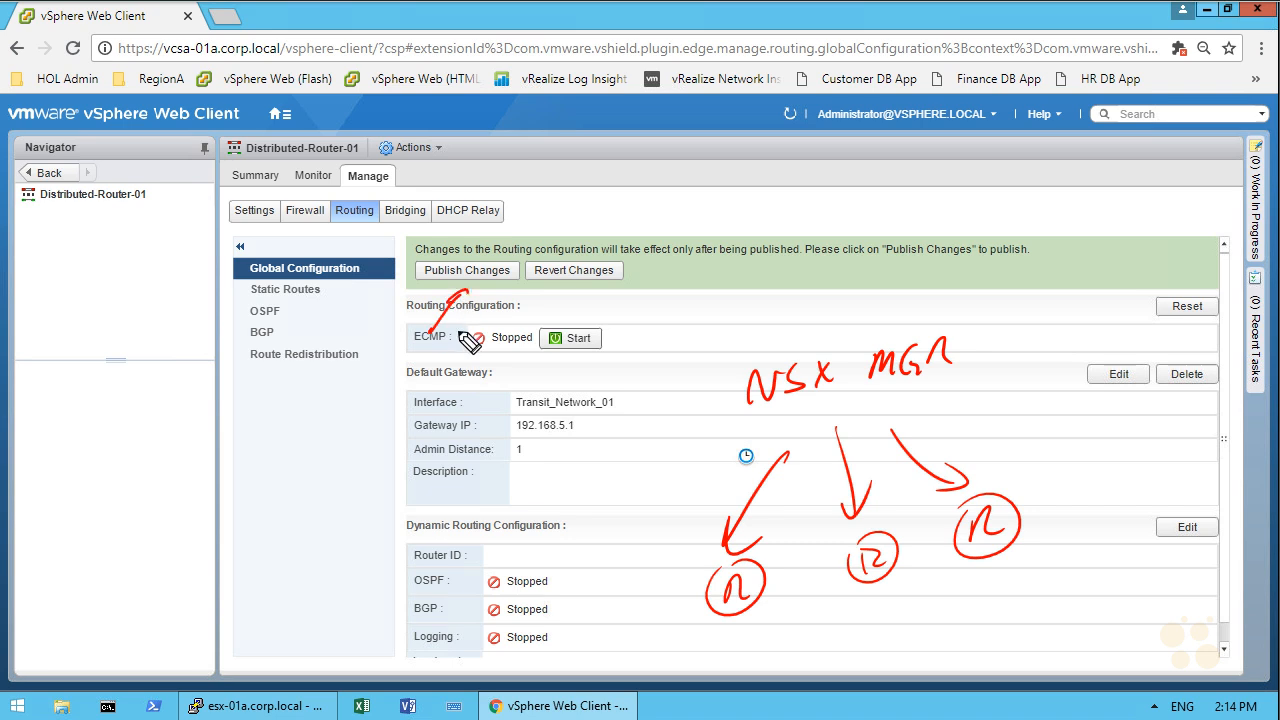
{"action": "key", "text": "Escape"}
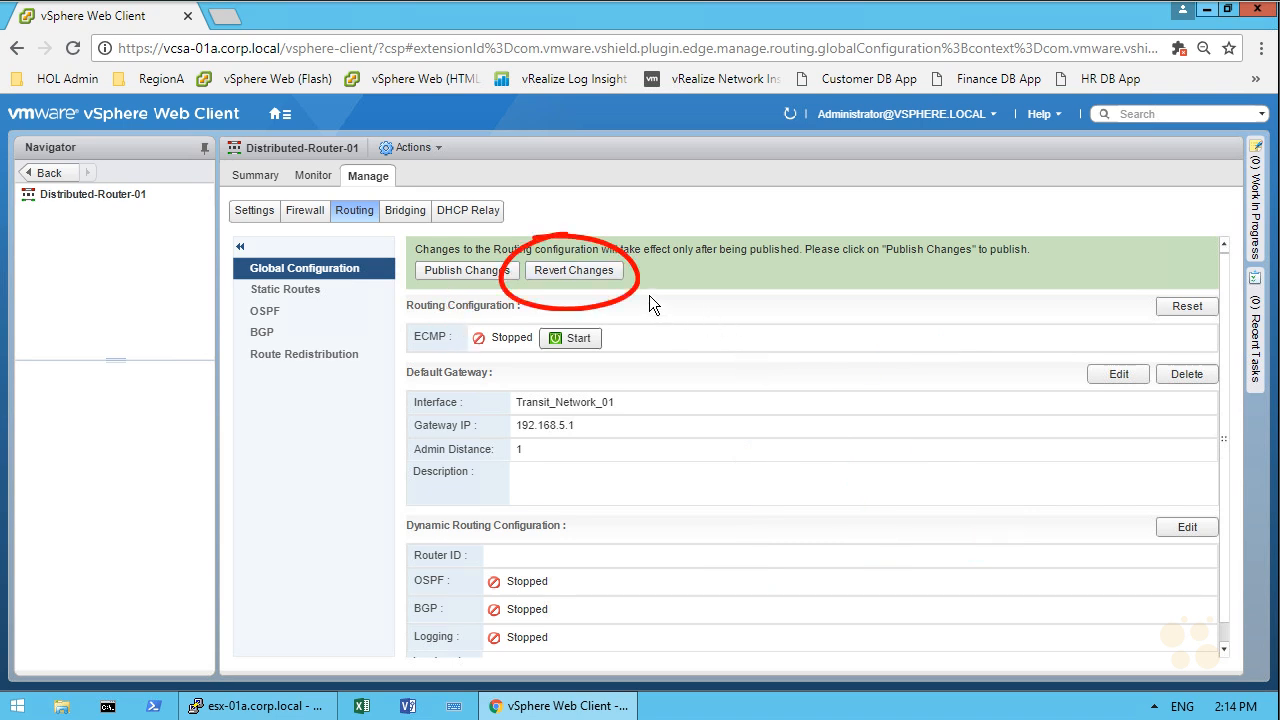
Step: Publish the routing change and rerun the edge-3 route table command on the ESXi host to check the default route
{"action": "left_click", "coordinate": [496, 273]}
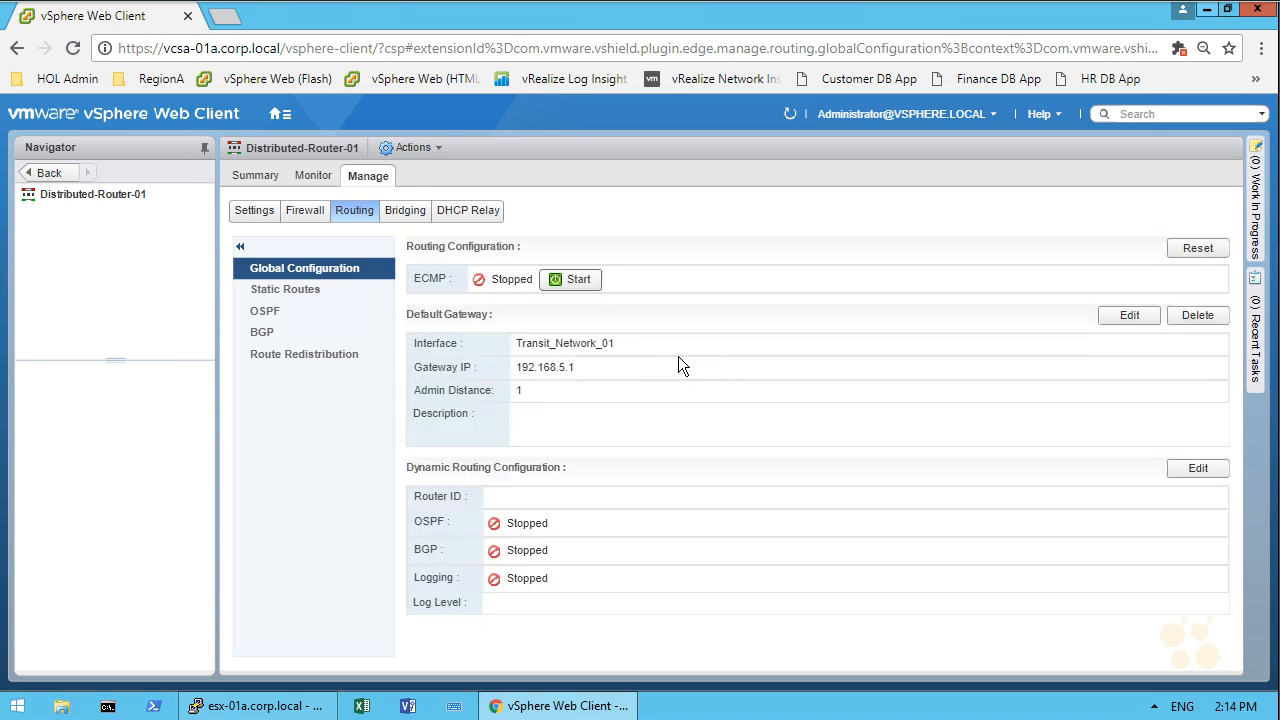
{"action": "left_click", "coordinate": [262, 706]}
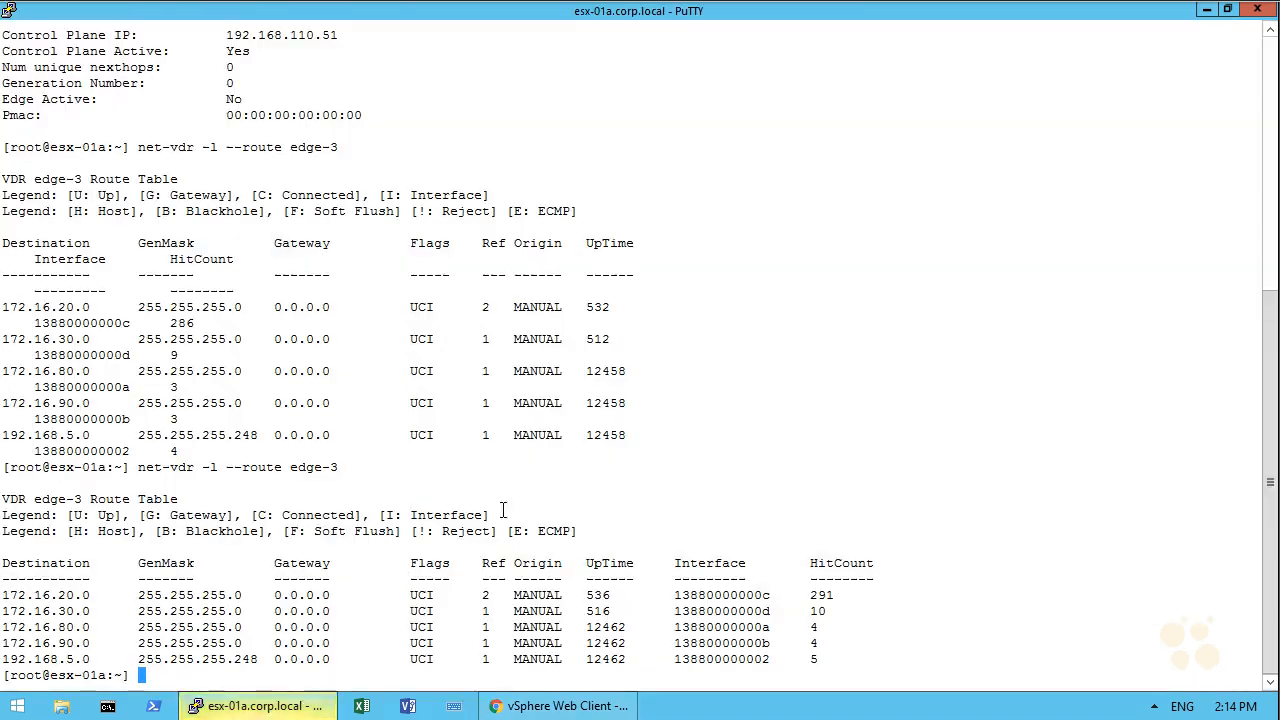
{"action": "key", "text": "Up"}
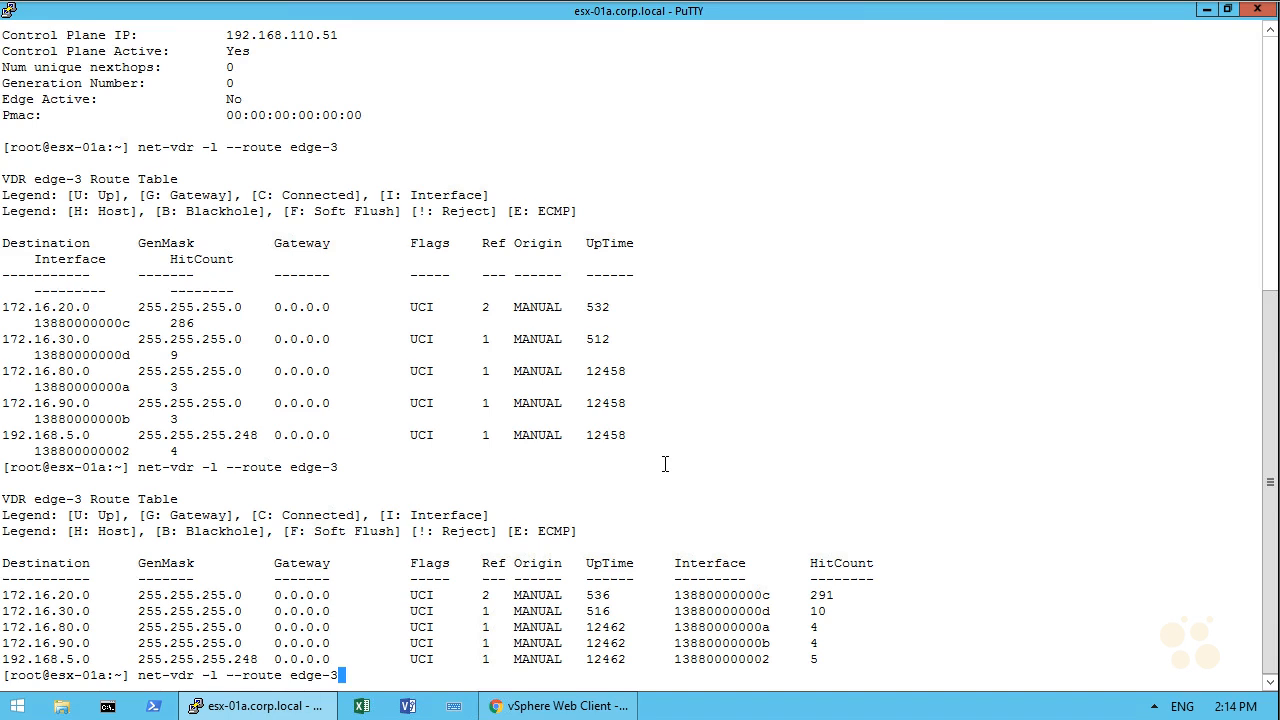
{"action": "key", "text": "Return"}
{"action": "left_click_drag", "start_coordinate": [5, 578], "coordinate": [376, 580]}
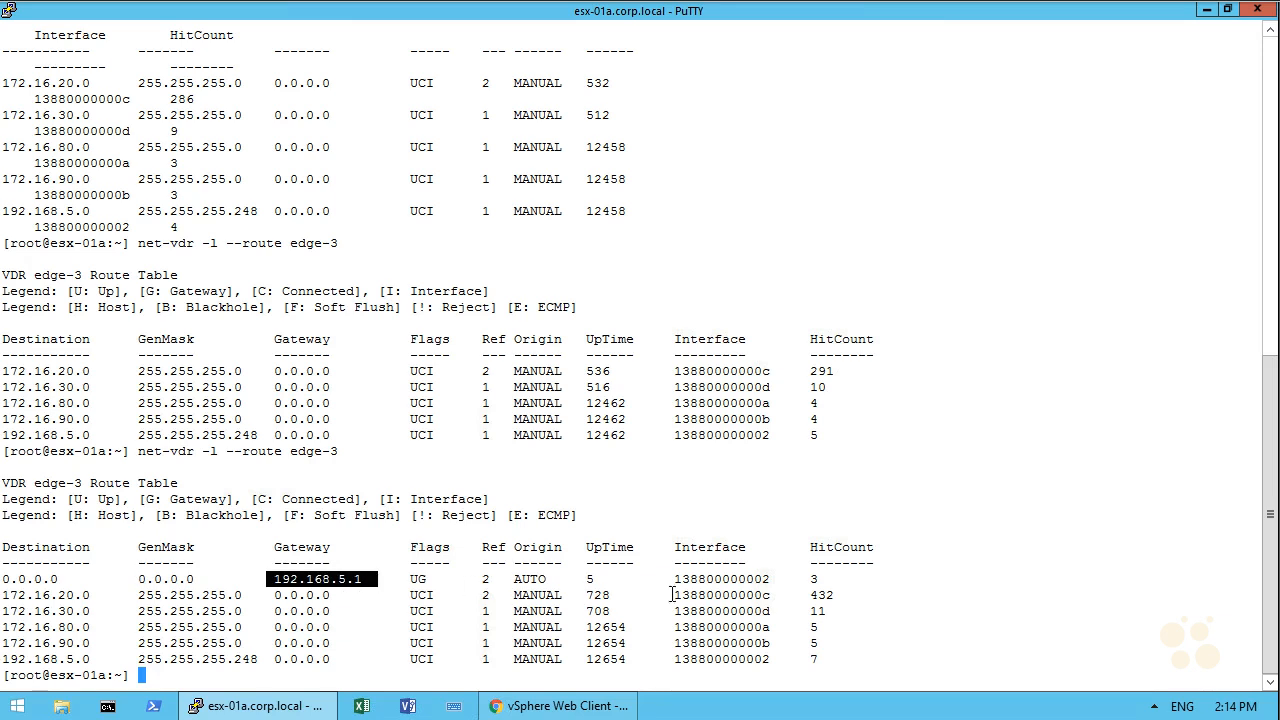
Step: Add a static route to 192.168.3.0/24 with next hop 192.168.5.1 on the Transit_Network_01 interface
{"action": "left_click", "coordinate": [1207, 11]}
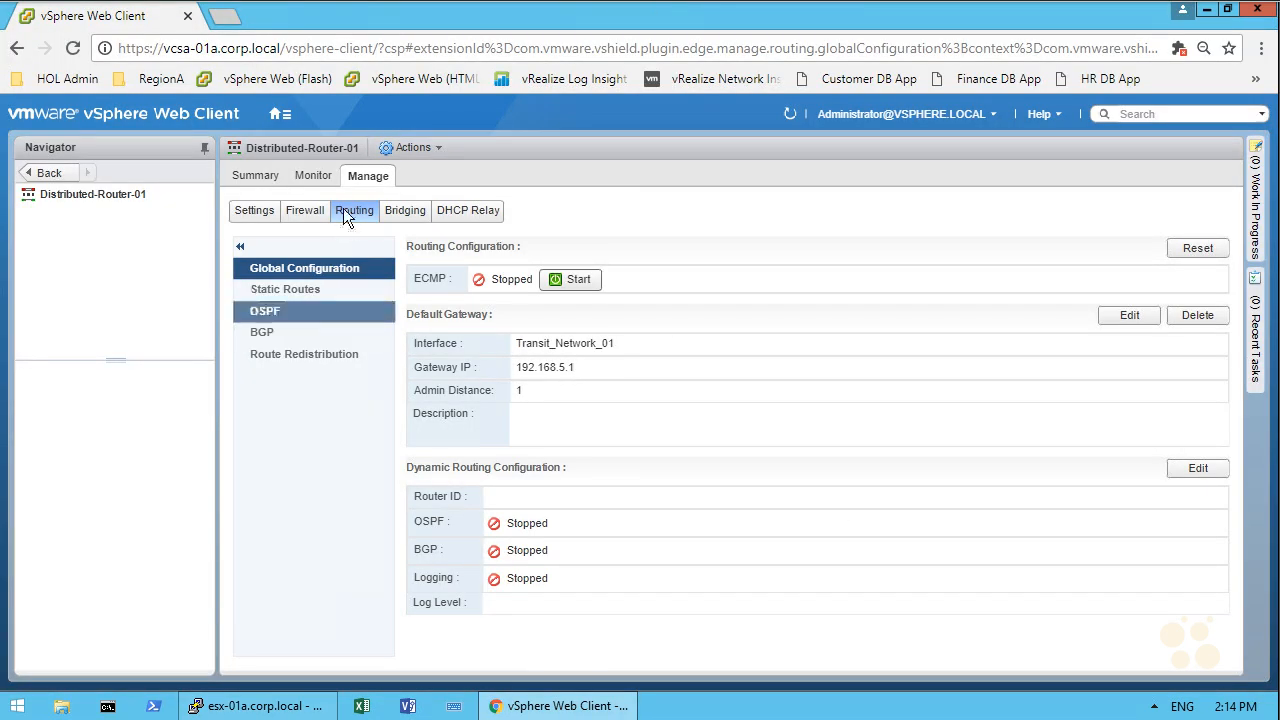
{"action": "left_click", "coordinate": [291, 289]}
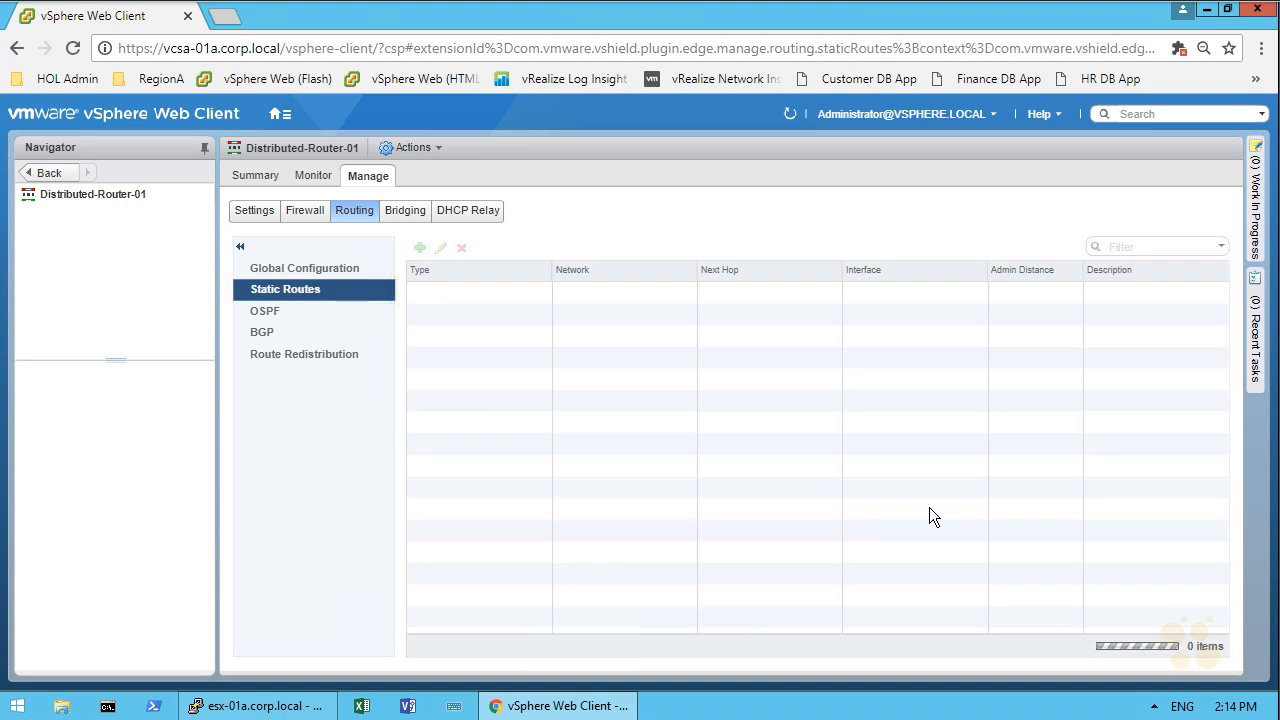
{"action": "left_click", "coordinate": [420, 250]}
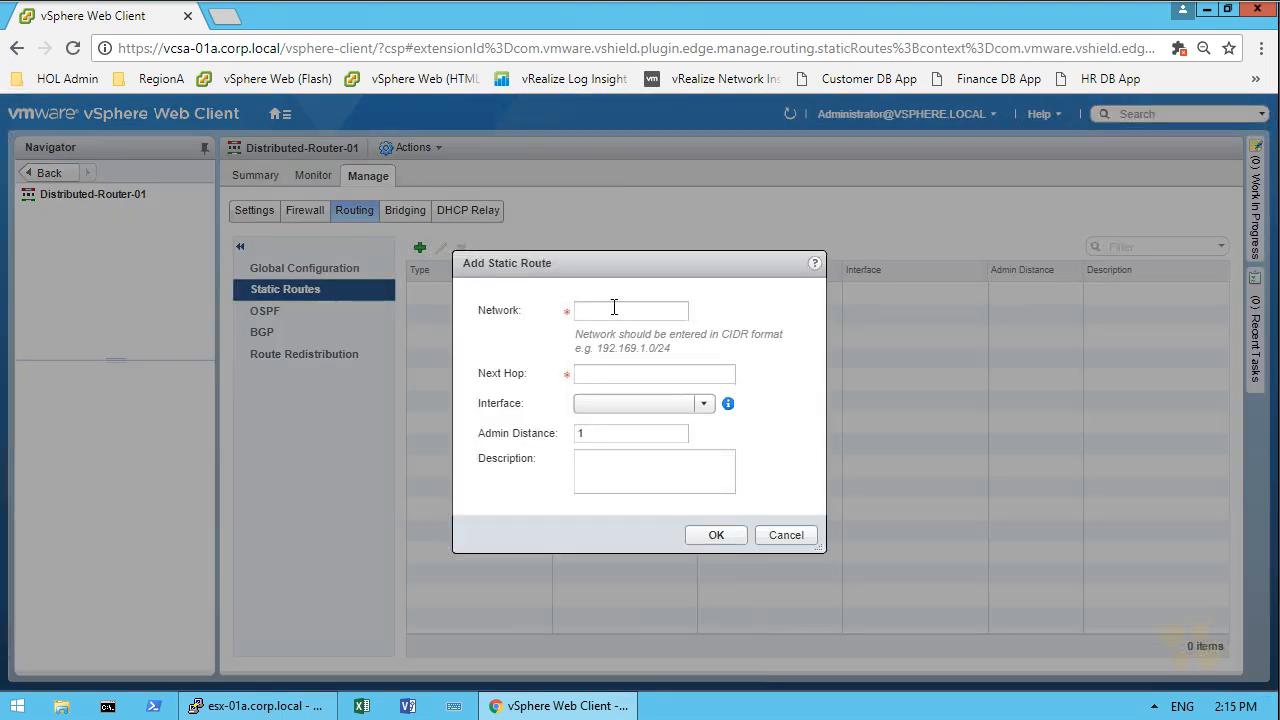
{"action": "left_click", "coordinate": [614, 310]}
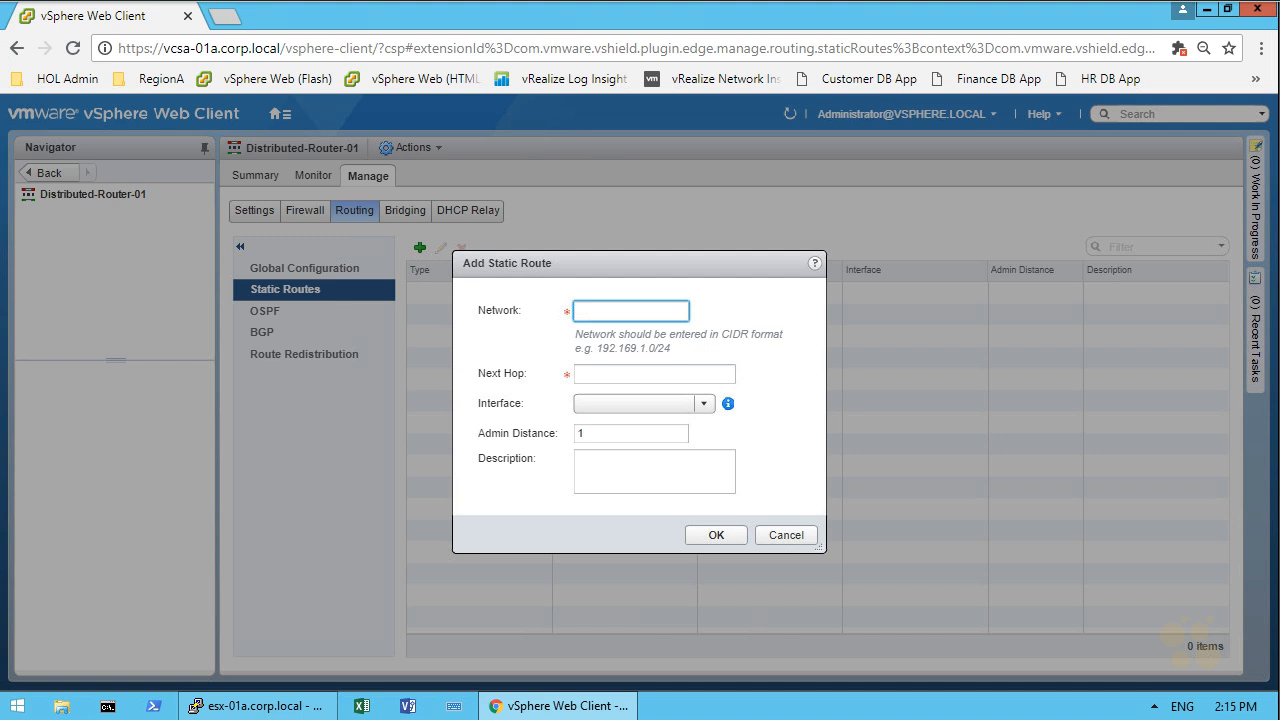
{"action": "type", "text": "192.168.3.0/24"}
{"action": "left_click", "coordinate": [664, 369]}
{"action": "type", "text": "192.168.5.1"}
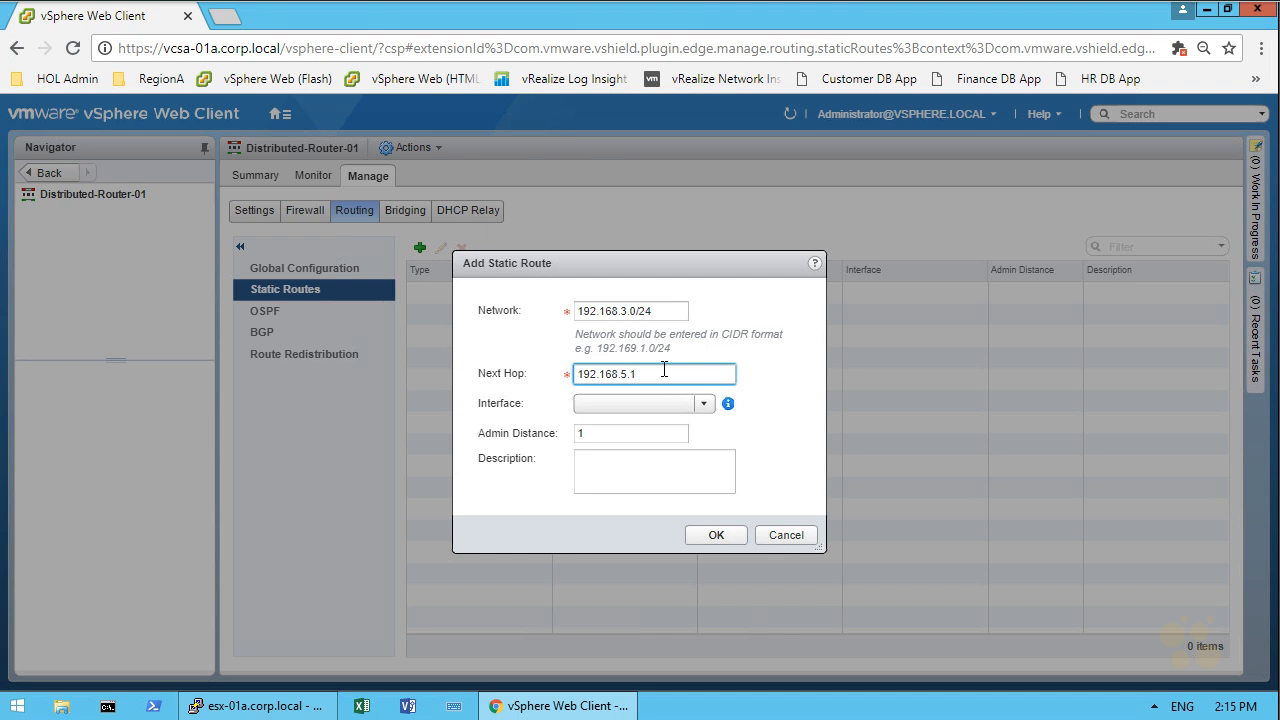
{"action": "left_click", "coordinate": [705, 403]}
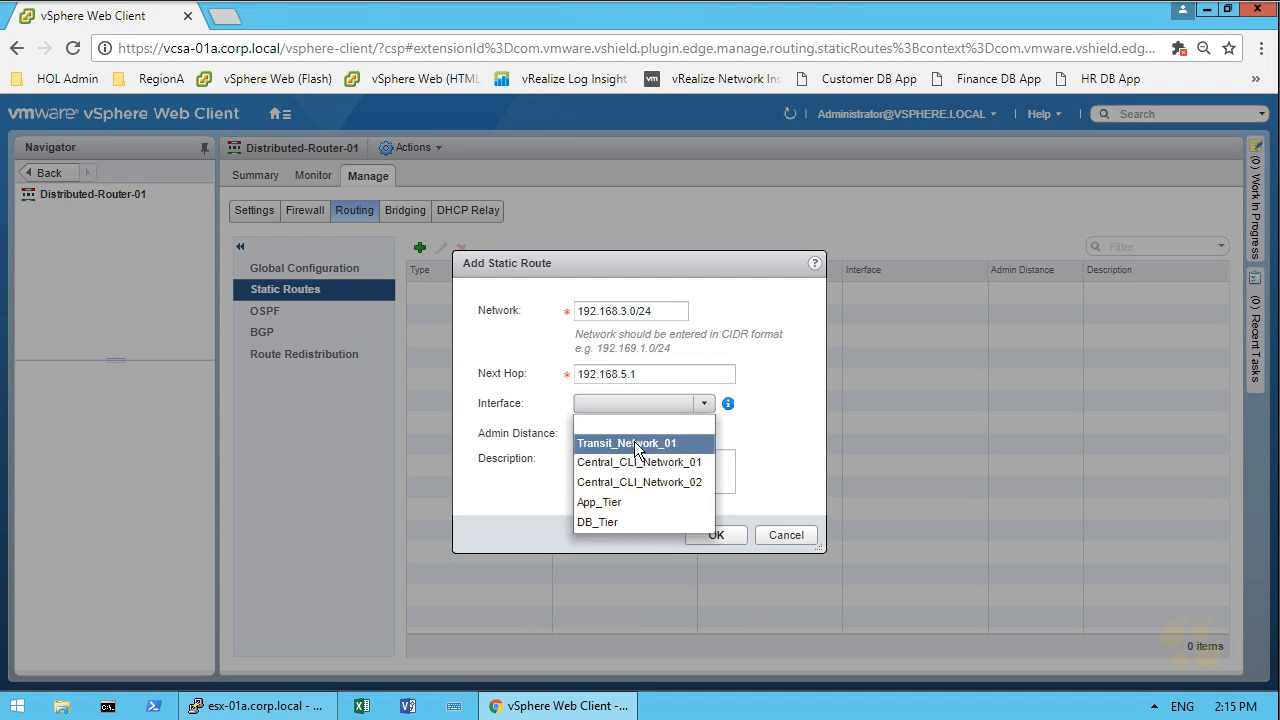
{"action": "left_click", "coordinate": [635, 442]}
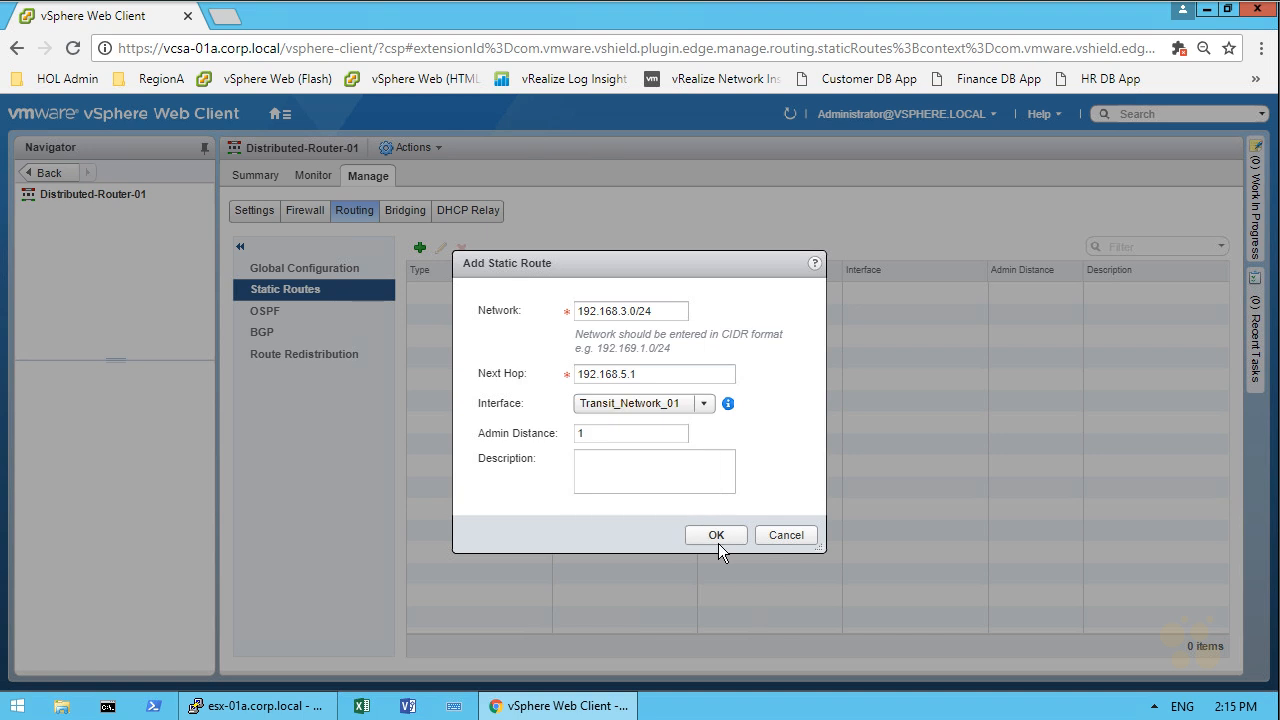
{"action": "left_click", "coordinate": [714, 535]}
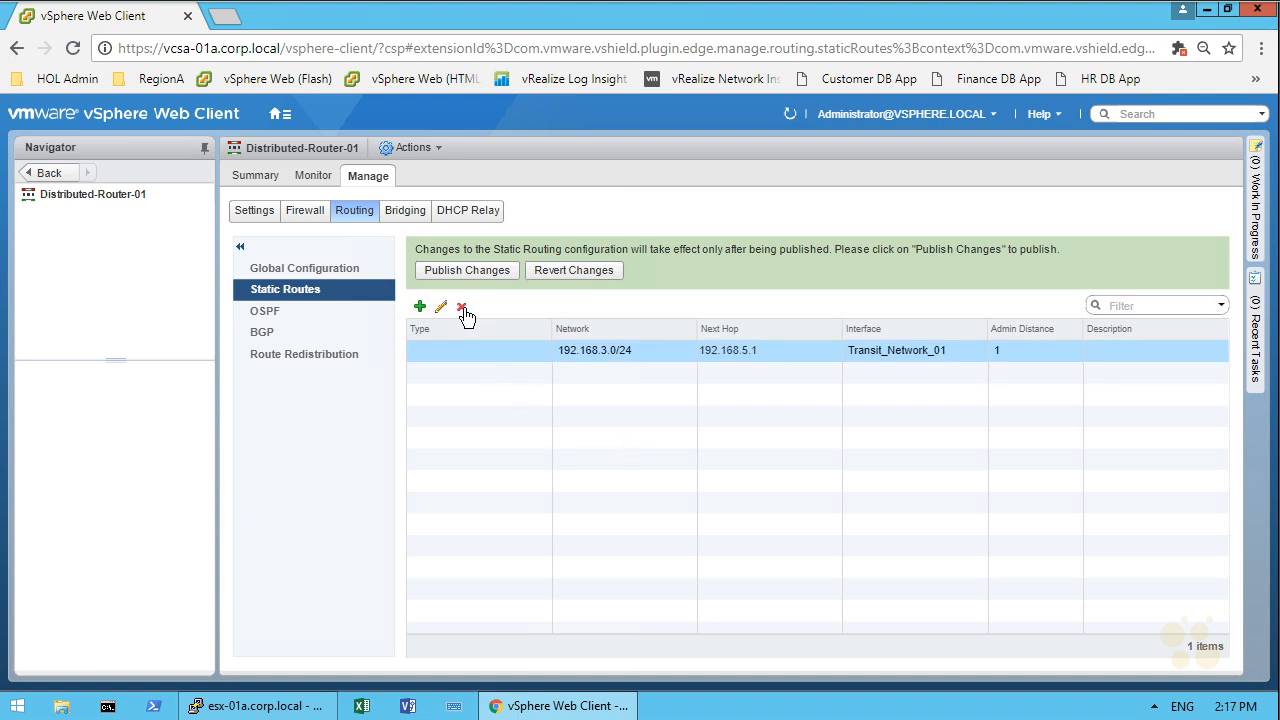
Step: Delete the new static route and publish the static routing changes
{"action": "left_click", "coordinate": [462, 307]}
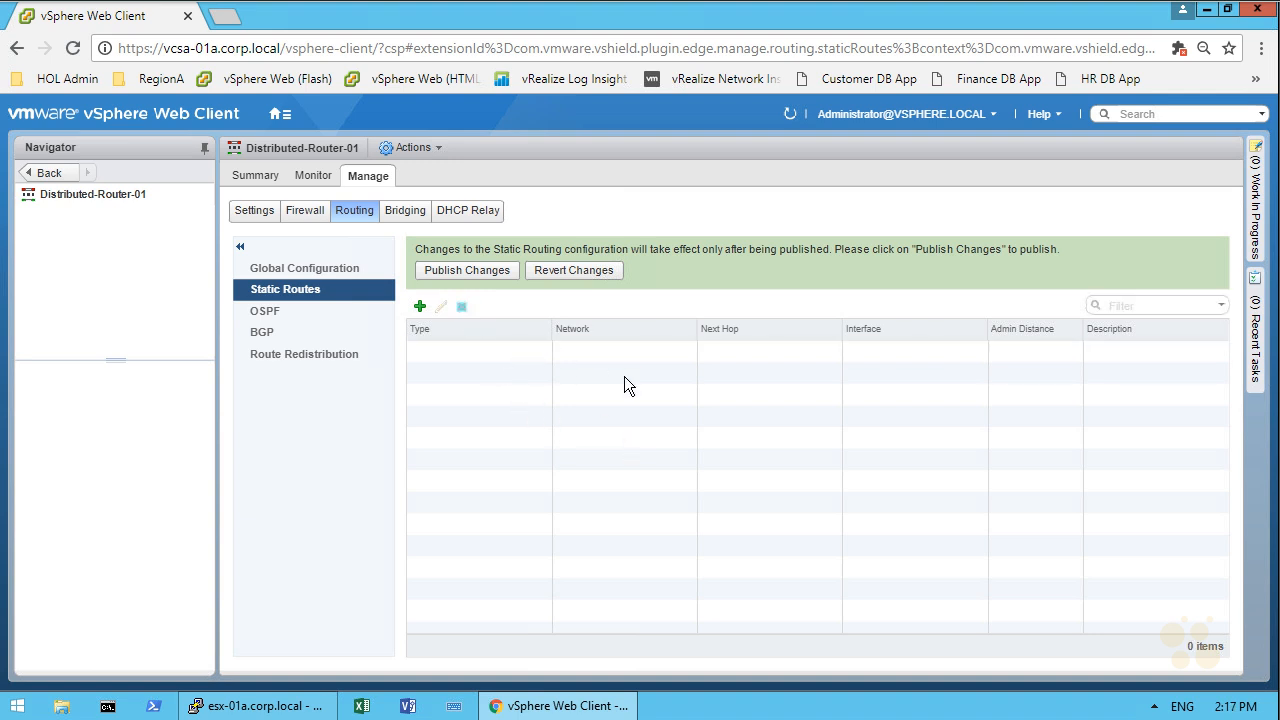
{"action": "left_click", "coordinate": [477, 271]}
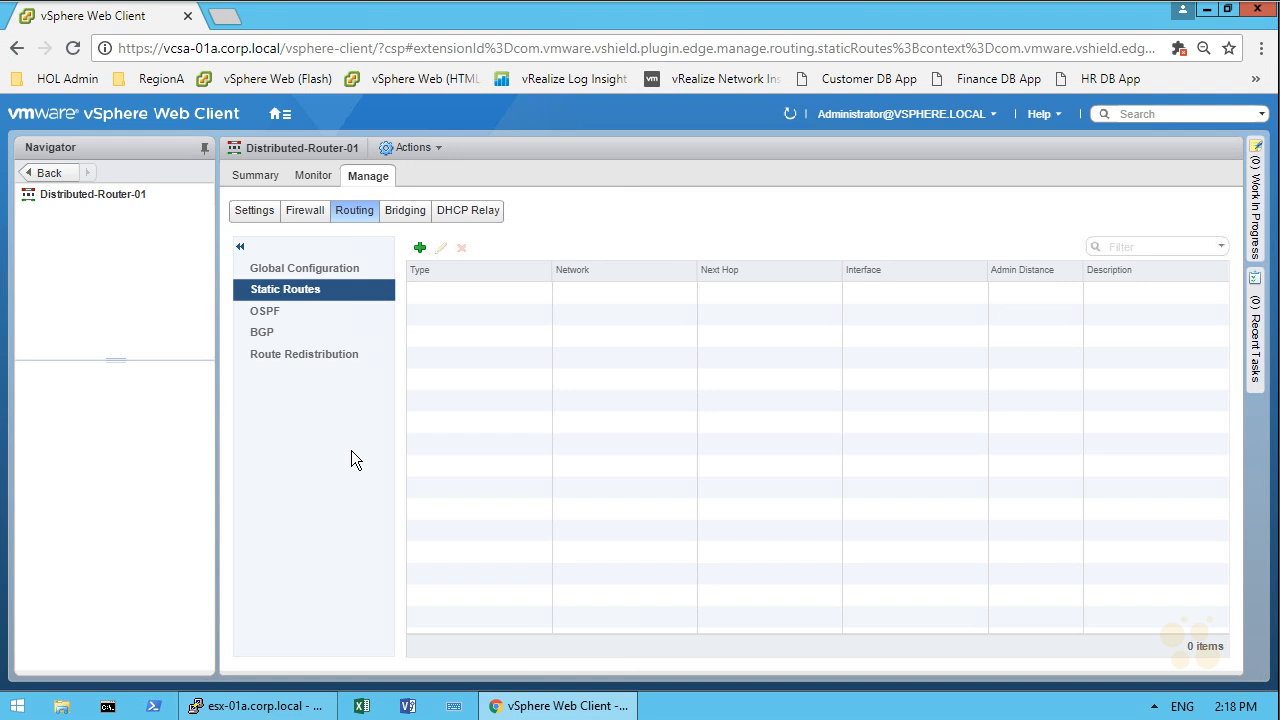
Step: Edit the OSPF configuration: choose Transit_Network_01, enable OSPF, and set the protocol address to 192.168.5.3
{"action": "left_click", "coordinate": [299, 314]}
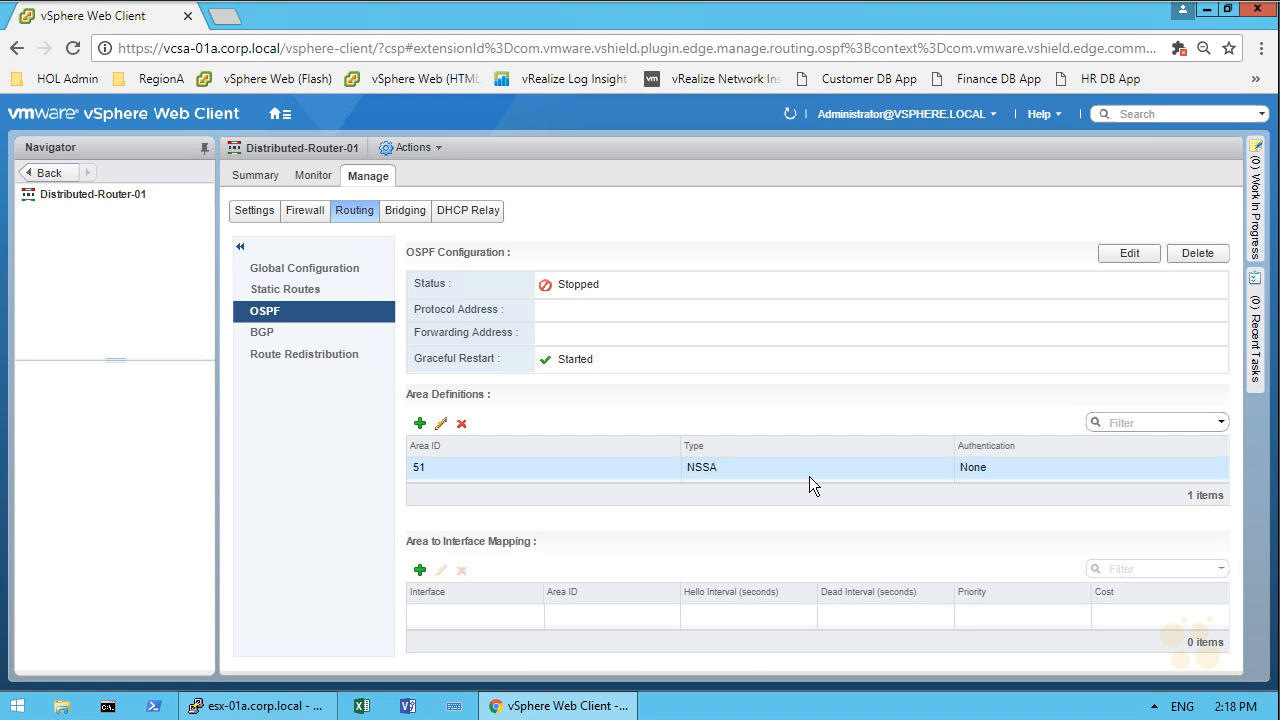
{"action": "left_click", "coordinate": [1129, 253]}
{"action": "left_click", "coordinate": [711, 325]}
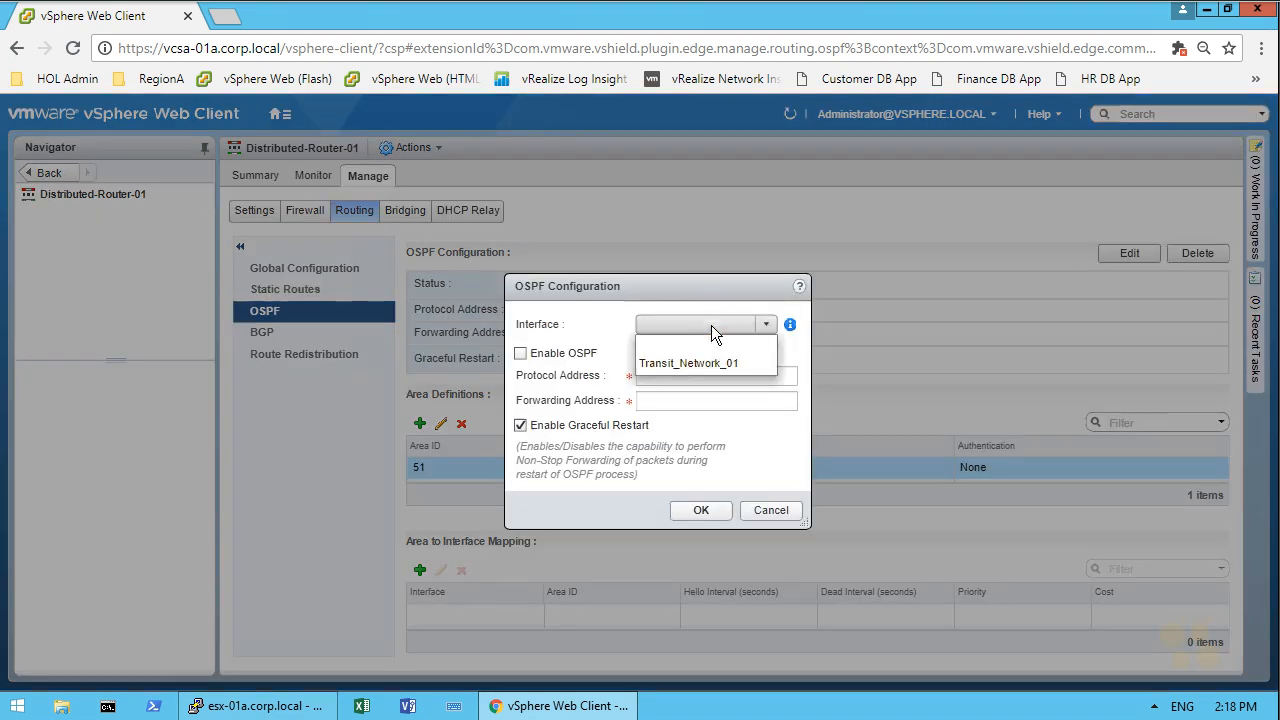
{"action": "left_click", "coordinate": [664, 365]}
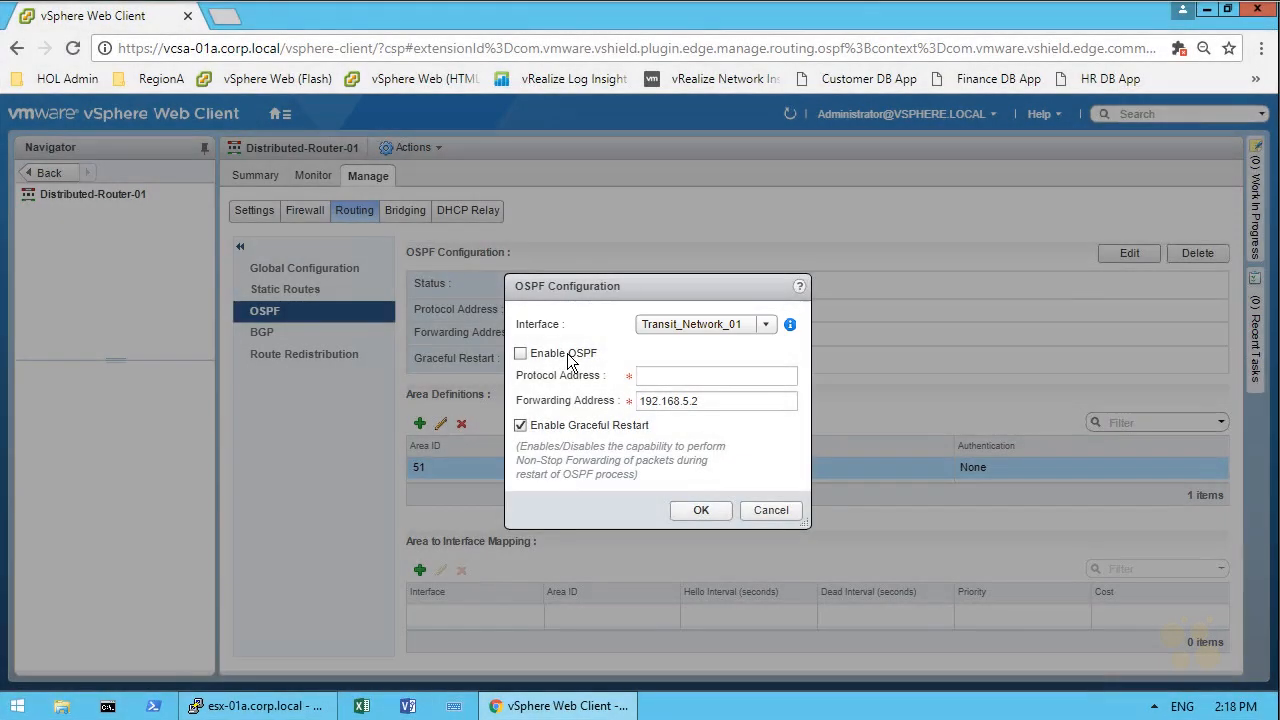
{"action": "left_click", "coordinate": [572, 358]}
{"action": "left_click", "coordinate": [684, 374]}
{"action": "type", "text": "192.168.5.3"}
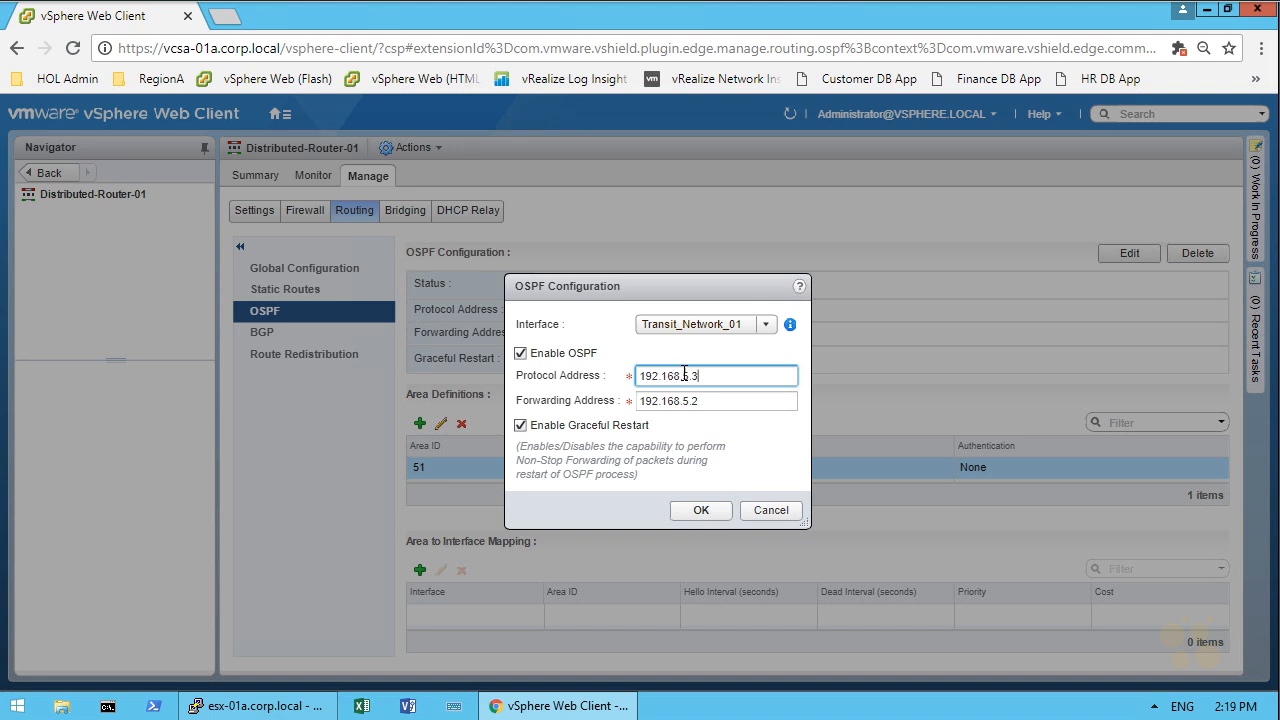
{"action": "mouse_move", "coordinate": [903, 383]}
{"action": "left_mouse_down"}
{"action": "mouse_move", "coordinate": [922, 401]}
{"action": "mouse_move", "coordinate": [918, 380]}
{"action": "left_mouse_up"}
{"action": "left_click_drag", "start_coordinate": [939, 382], "coordinate": [924, 401]}
{"action": "mouse_move", "coordinate": [966, 380]}
{"action": "left_mouse_down"}
{"action": "mouse_move", "coordinate": [949, 402]}
{"action": "mouse_move", "coordinate": [975, 397]}
{"action": "left_mouse_up"}
{"action": "left_click", "coordinate": [978, 371]}
{"action": "left_click", "coordinate": [1052, 353]}
{"action": "mouse_move", "coordinate": [890, 361]}
{"action": "left_mouse_down"}
{"action": "mouse_move", "coordinate": [1018, 411]}
{"action": "mouse_move", "coordinate": [1043, 346]}
{"action": "left_mouse_up"}
{"action": "mouse_move", "coordinate": [1144, 357]}
{"action": "left_mouse_down"}
{"action": "mouse_move", "coordinate": [1201, 398]}
{"action": "mouse_move", "coordinate": [1129, 342]}
{"action": "mouse_move", "coordinate": [1084, 385]}
{"action": "left_mouse_up"}
{"action": "left_click_drag", "start_coordinate": [1062, 372], "coordinate": [1080, 370]}
{"action": "left_click_drag", "start_coordinate": [1161, 358], "coordinate": [1177, 381]}
{"action": "left_click_drag", "start_coordinate": [1158, 370], "coordinate": [1179, 368]}
{"action": "left_click_drag", "start_coordinate": [1020, 310], "coordinate": [1015, 322]}
{"action": "left_click_drag", "start_coordinate": [1110, 318], "coordinate": [1114, 330]}
{"action": "left_click_drag", "start_coordinate": [1014, 315], "coordinate": [1001, 329]}
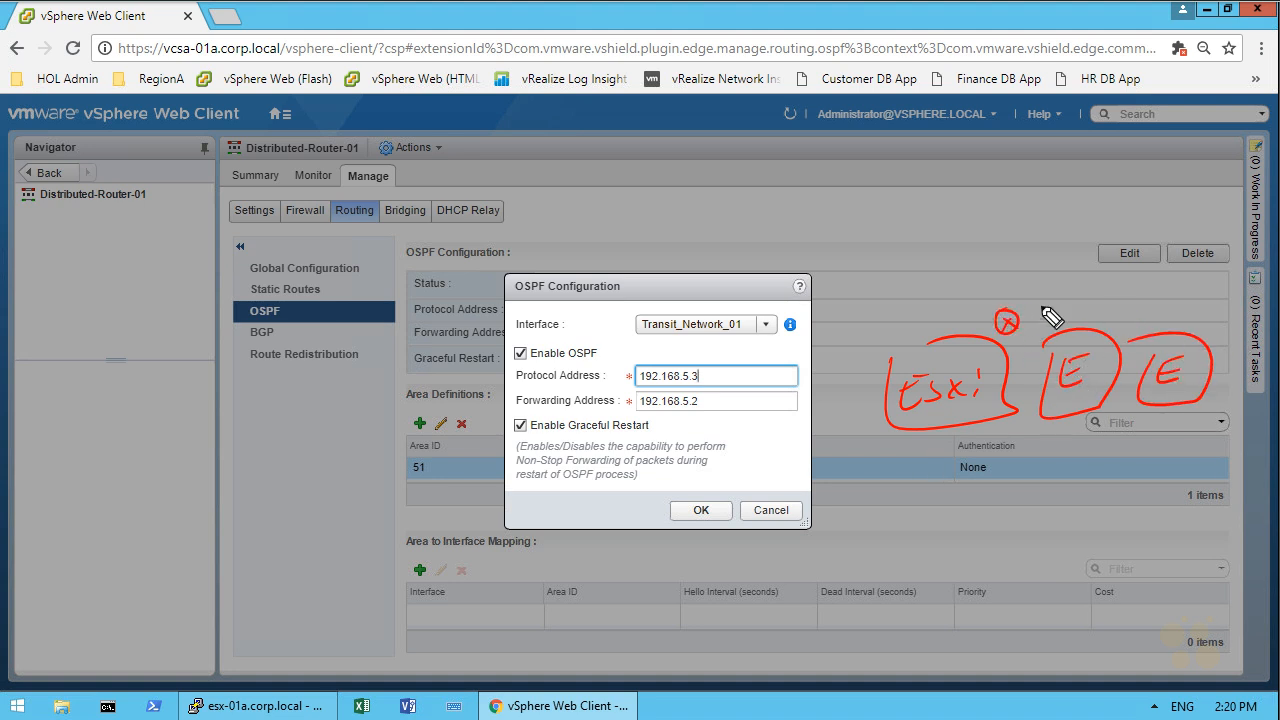
{"action": "left_click_drag", "start_coordinate": [1116, 313], "coordinate": [1117, 308]}
{"action": "left_click_drag", "start_coordinate": [1115, 312], "coordinate": [1115, 321]}
{"action": "left_click_drag", "start_coordinate": [1200, 308], "coordinate": [1203, 307]}
{"action": "left_click_drag", "start_coordinate": [1198, 312], "coordinate": [1207, 320]}
{"action": "left_click_drag", "start_coordinate": [1207, 311], "coordinate": [1198, 320]}
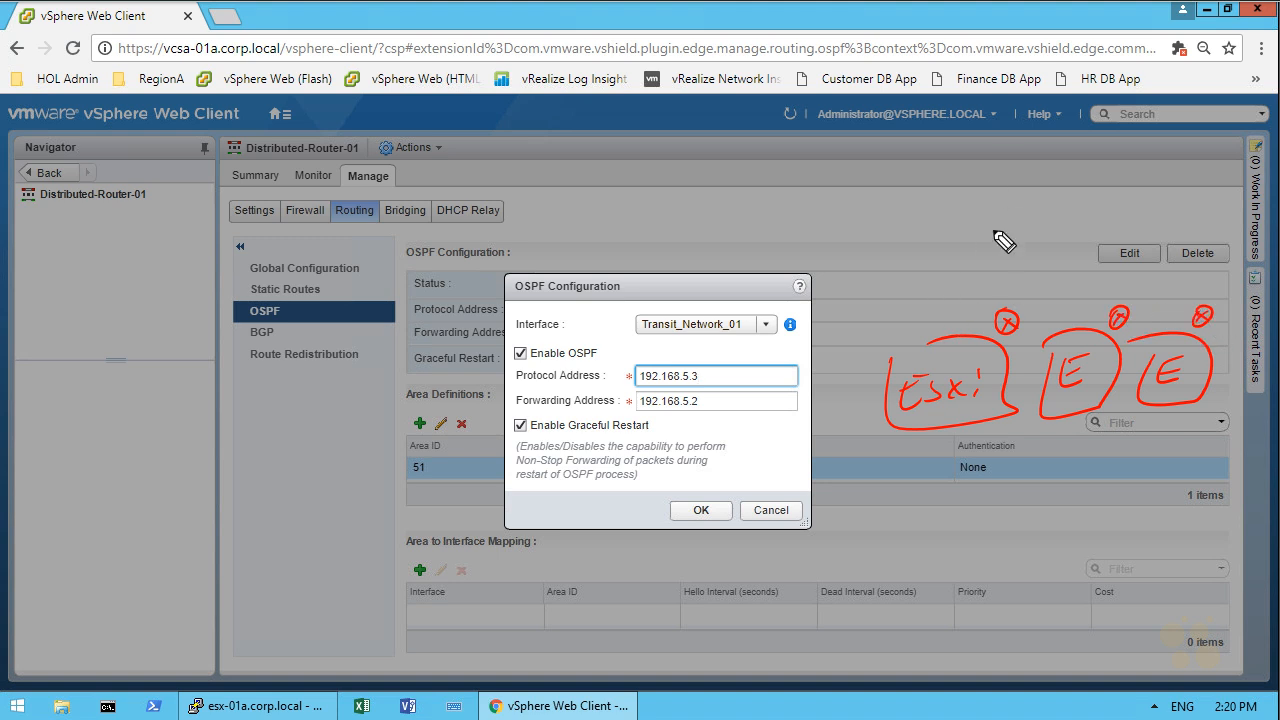
{"action": "mouse_move", "coordinate": [1020, 224]}
{"action": "left_mouse_down"}
{"action": "mouse_move", "coordinate": [996, 194]}
{"action": "mouse_move", "coordinate": [975, 199]}
{"action": "left_mouse_up"}
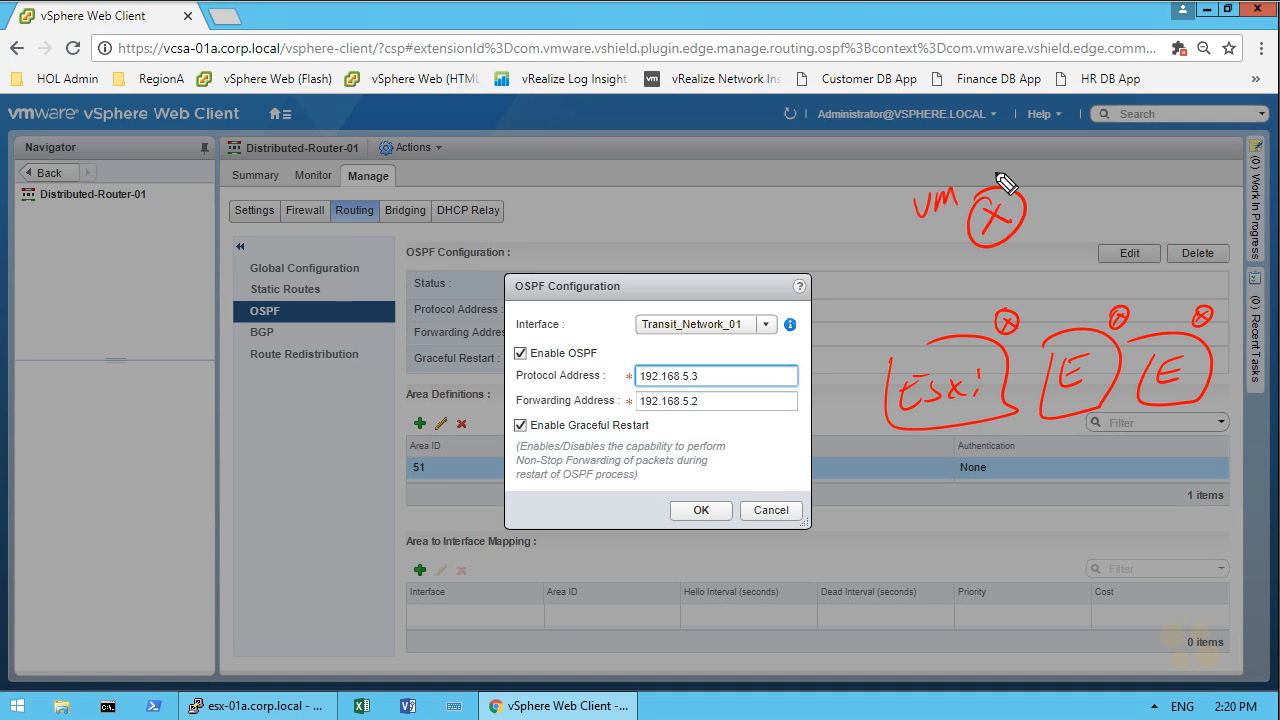
{"action": "left_click_drag", "start_coordinate": [1038, 236], "coordinate": [1057, 234]}
{"action": "left_click_drag", "start_coordinate": [1039, 225], "coordinate": [1054, 222]}
{"action": "left_click_drag", "start_coordinate": [1023, 291], "coordinate": [1025, 308]}
{"action": "left_click_drag", "start_coordinate": [1022, 290], "coordinate": [1025, 308]}
{"action": "left_click_drag", "start_coordinate": [1142, 289], "coordinate": [1212, 297]}
{"action": "left_click_drag", "start_coordinate": [1210, 284], "coordinate": [1212, 297]}
{"action": "mouse_move", "coordinate": [1011, 291]}
{"action": "left_mouse_down"}
{"action": "mouse_move", "coordinate": [1063, 283]}
{"action": "mouse_move", "coordinate": [1205, 302]}
{"action": "mouse_move", "coordinate": [1246, 273]}
{"action": "mouse_move", "coordinate": [1020, 300]}
{"action": "left_mouse_up"}
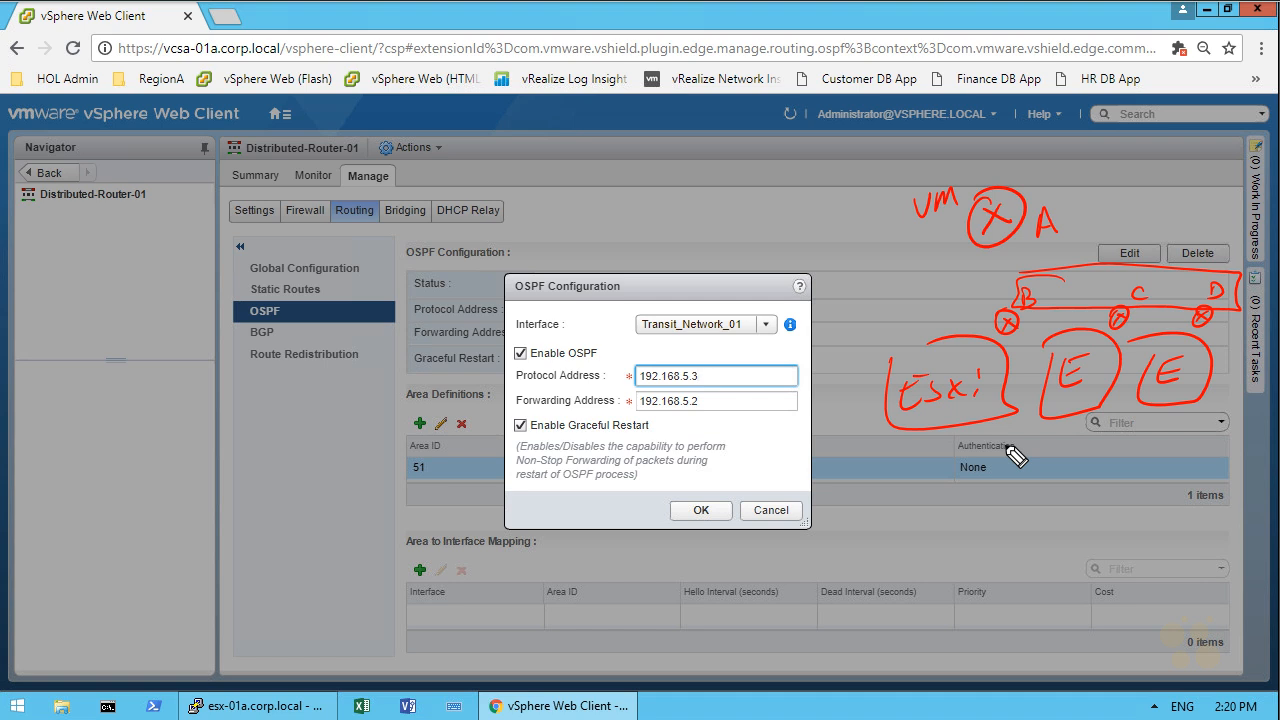
{"action": "key", "text": "ctrl+z"}
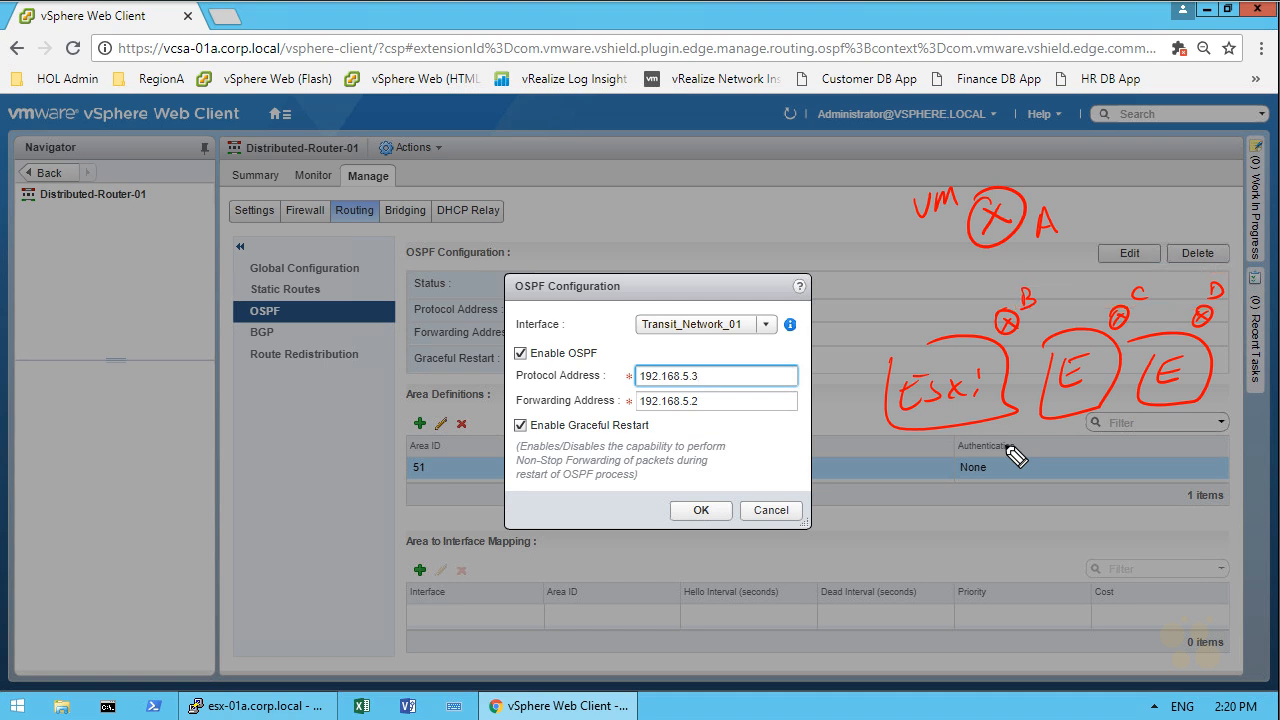
{"action": "mouse_move", "coordinate": [908, 336]}
{"action": "left_mouse_down"}
{"action": "mouse_move", "coordinate": [900, 278]}
{"action": "mouse_move", "coordinate": [912, 306]}
{"action": "mouse_move", "coordinate": [893, 313]}
{"action": "mouse_move", "coordinate": [858, 250]}
{"action": "left_mouse_up"}
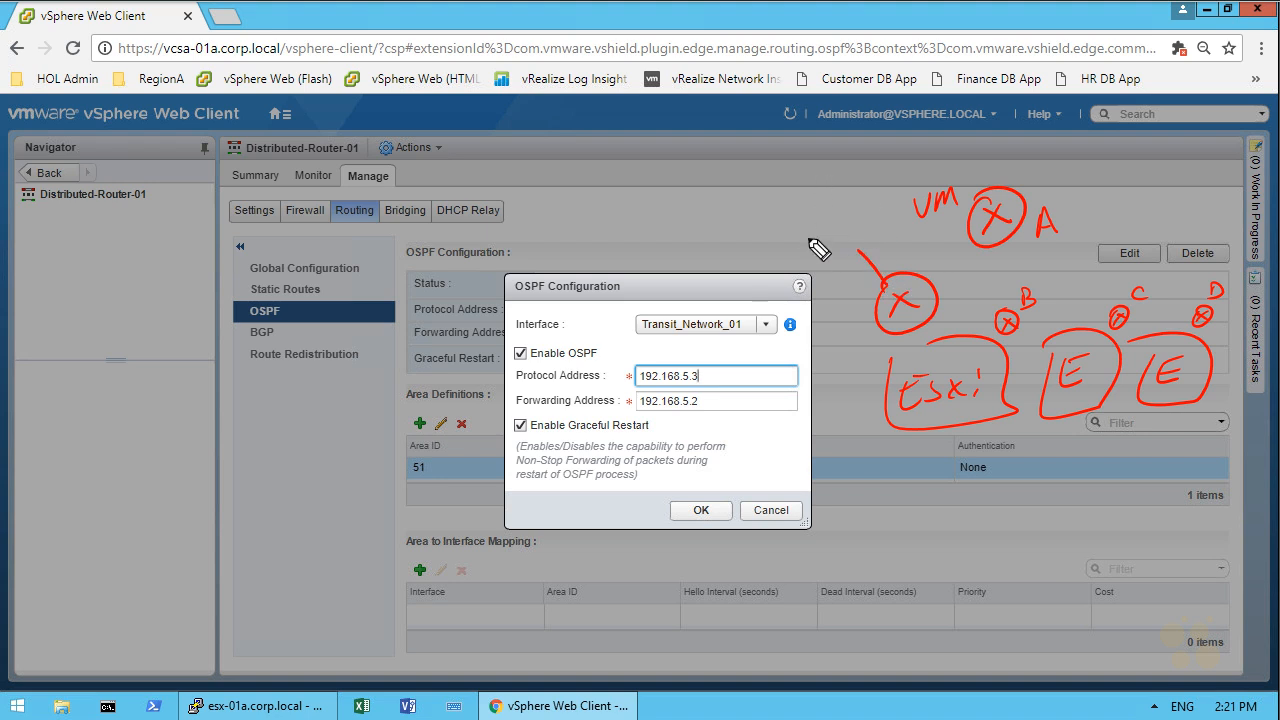
{"action": "mouse_move", "coordinate": [793, 228]}
{"action": "left_mouse_down"}
{"action": "mouse_move", "coordinate": [804, 249]}
{"action": "mouse_move", "coordinate": [817, 226]}
{"action": "mouse_move", "coordinate": [842, 242]}
{"action": "left_mouse_up"}
{"action": "mouse_move", "coordinate": [785, 186]}
{"action": "left_mouse_down"}
{"action": "mouse_move", "coordinate": [792, 214]}
{"action": "mouse_move", "coordinate": [836, 200]}
{"action": "mouse_move", "coordinate": [796, 190]}
{"action": "left_mouse_up"}
{"action": "mouse_move", "coordinate": [826, 264]}
{"action": "left_mouse_down"}
{"action": "mouse_move", "coordinate": [888, 398]}
{"action": "mouse_move", "coordinate": [892, 379]}
{"action": "left_mouse_up"}
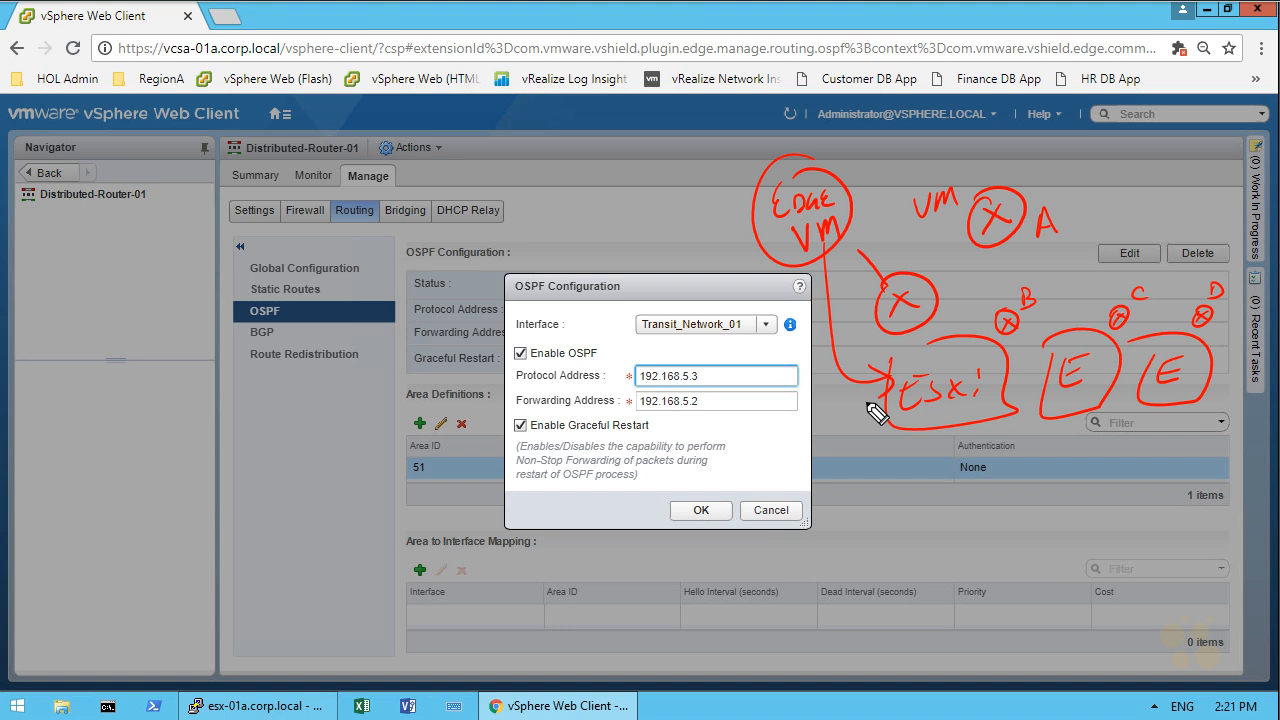
{"action": "left_click_drag", "start_coordinate": [748, 190], "coordinate": [724, 172]}
{"action": "mouse_move", "coordinate": [667, 166]}
{"action": "left_mouse_down"}
{"action": "mouse_move", "coordinate": [673, 187]}
{"action": "mouse_move", "coordinate": [679, 158]}
{"action": "left_mouse_up"}
{"action": "left_click_drag", "start_coordinate": [670, 175], "coordinate": [704, 152]}
{"action": "left_click_drag", "start_coordinate": [750, 215], "coordinate": [718, 223]}
{"action": "left_click_drag", "start_coordinate": [660, 219], "coordinate": [662, 244]}
{"action": "mouse_move", "coordinate": [690, 222]}
{"action": "left_mouse_down"}
{"action": "mouse_move", "coordinate": [694, 246]}
{"action": "mouse_move", "coordinate": [712, 244]}
{"action": "left_mouse_up"}
{"action": "mouse_move", "coordinate": [988, 243]}
{"action": "left_mouse_down"}
{"action": "mouse_move", "coordinate": [936, 270]}
{"action": "mouse_move", "coordinate": [985, 250]}
{"action": "left_mouse_up"}
{"action": "left_click_drag", "start_coordinate": [945, 258], "coordinate": [948, 272]}
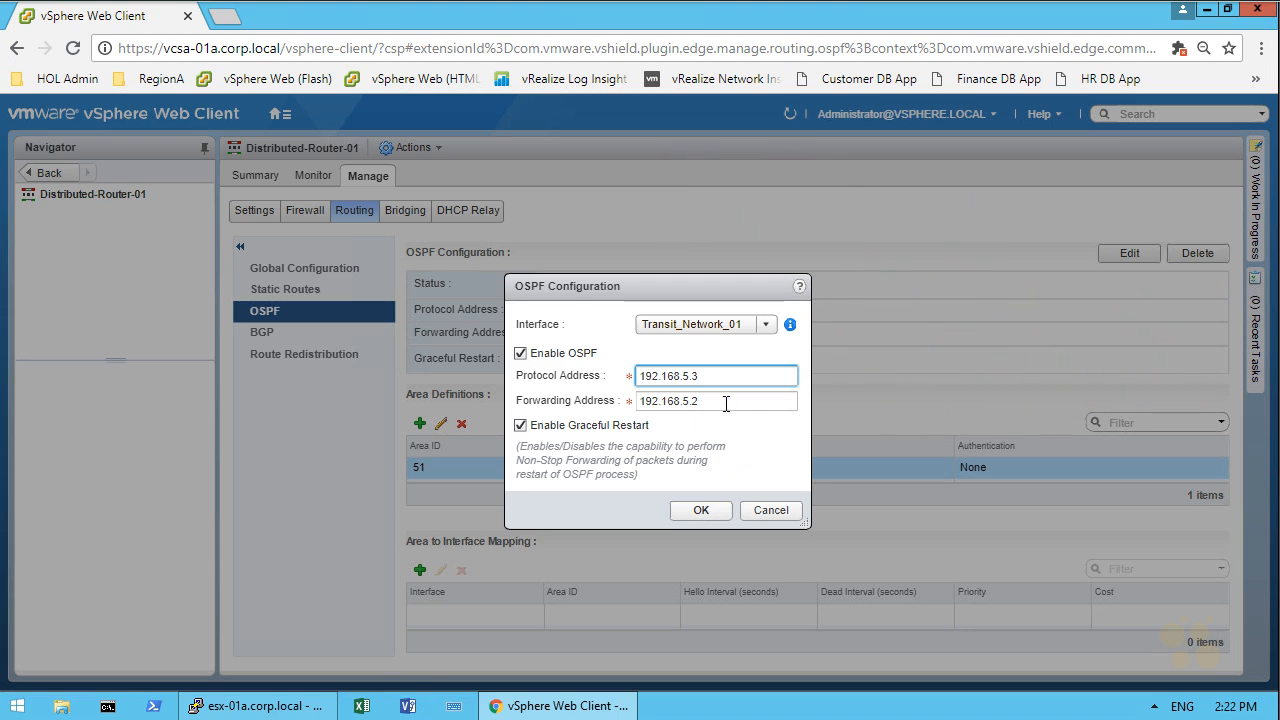
Step: Apply the OSPF settings, set the dynamic routing Router ID to Transit_Network_01 (192.168.5.2), and publish the change
{"action": "left_click", "coordinate": [701, 511]}
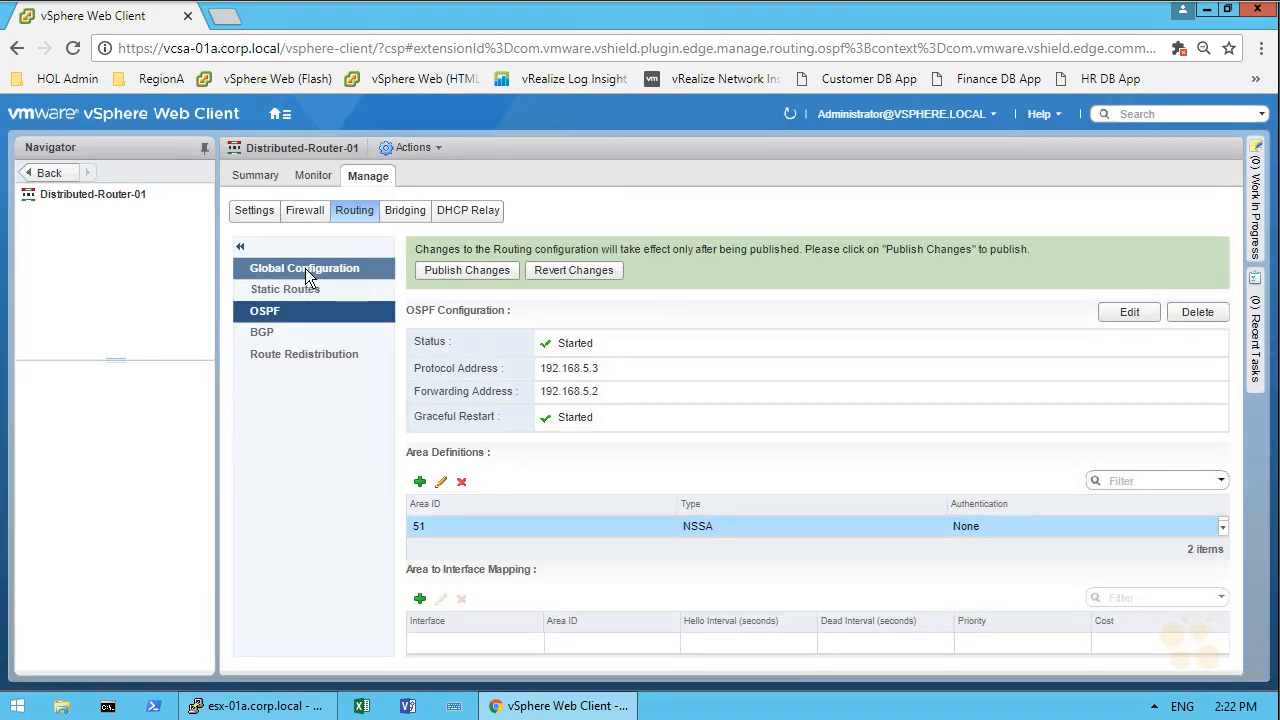
{"action": "left_click", "coordinate": [305, 267]}
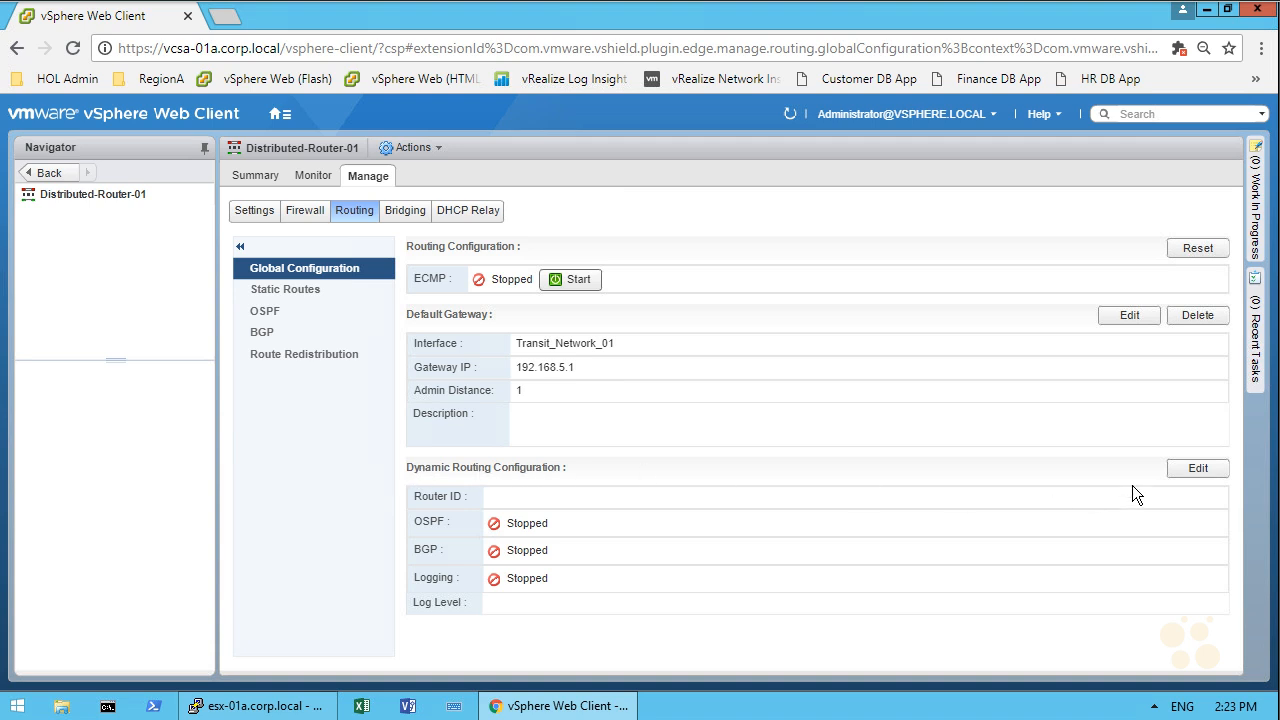
{"action": "left_click", "coordinate": [1198, 468]}
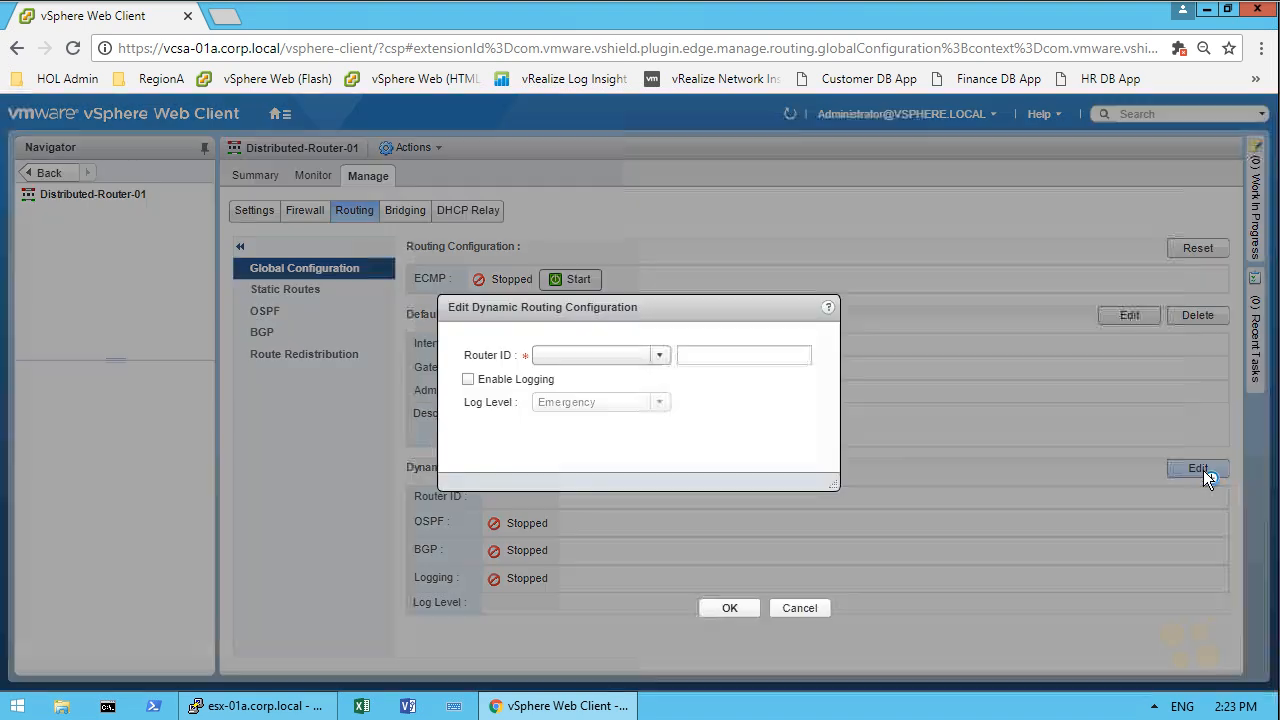
{"action": "left_click", "coordinate": [660, 356]}
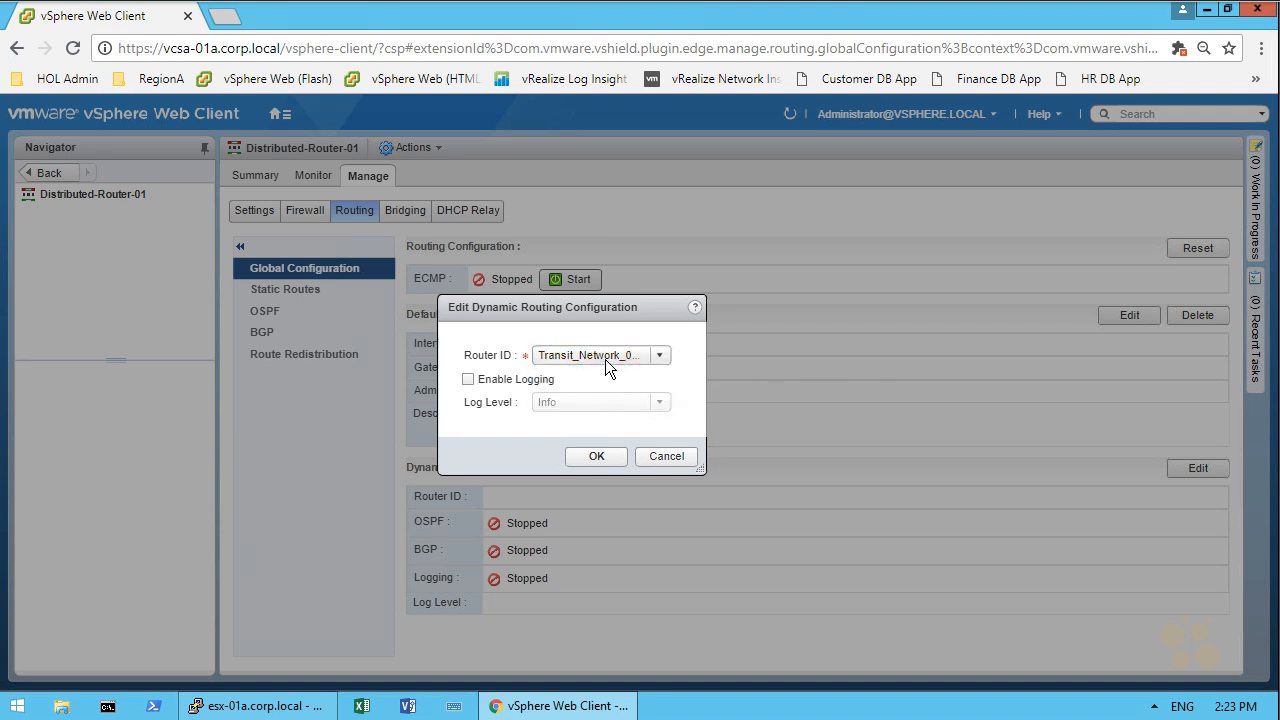
{"action": "left_click", "coordinate": [595, 457]}
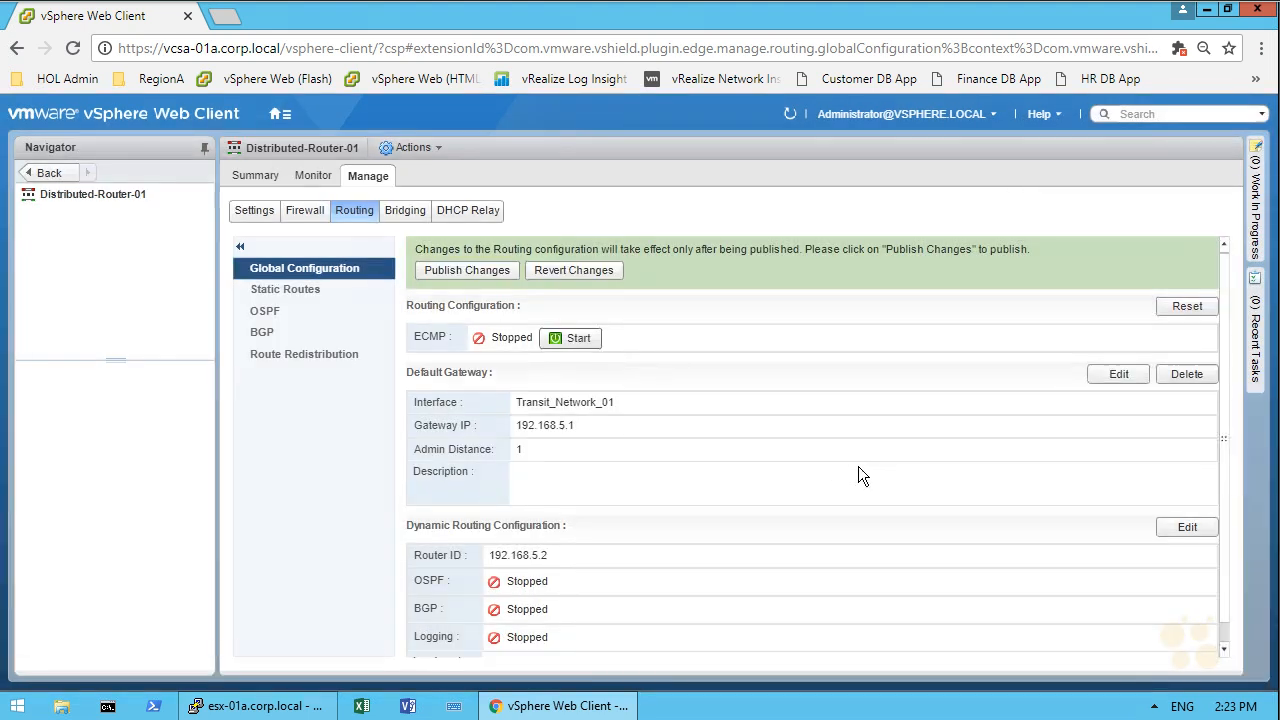
{"action": "scroll", "coordinate": [860, 466], "scroll_direction": "down", "scroll_amount": 1}
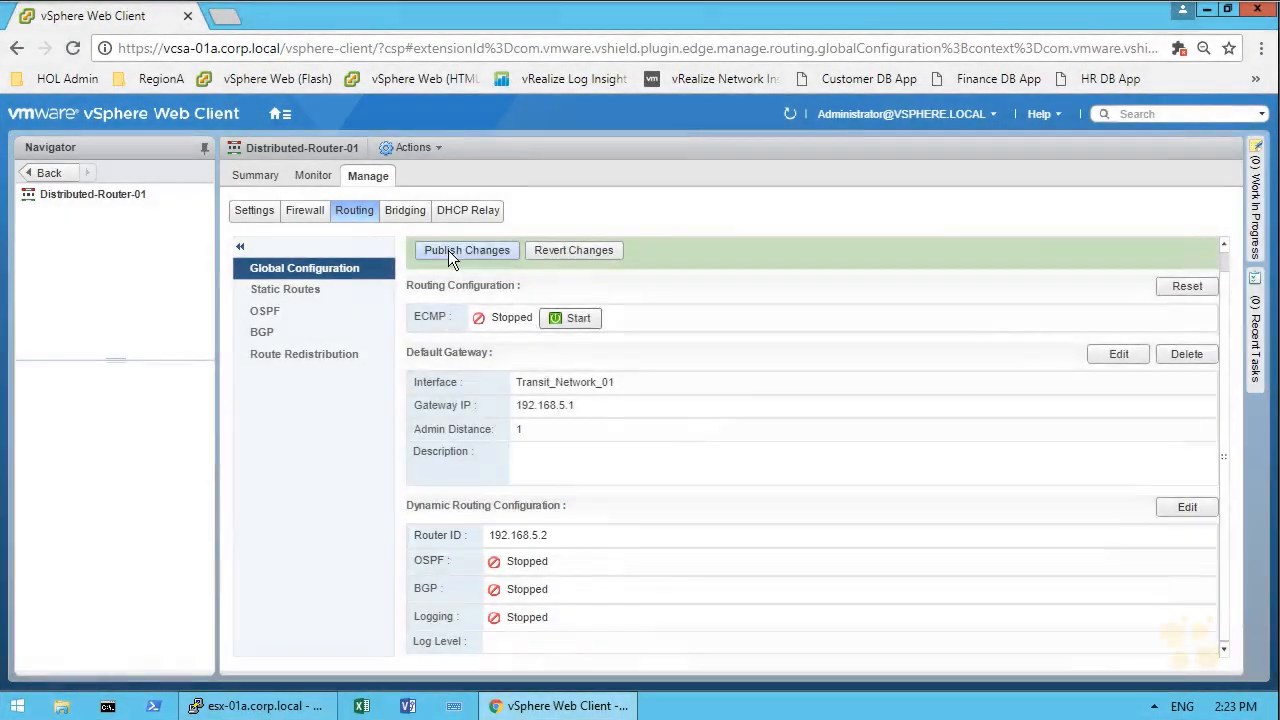
{"action": "left_click", "coordinate": [448, 250]}
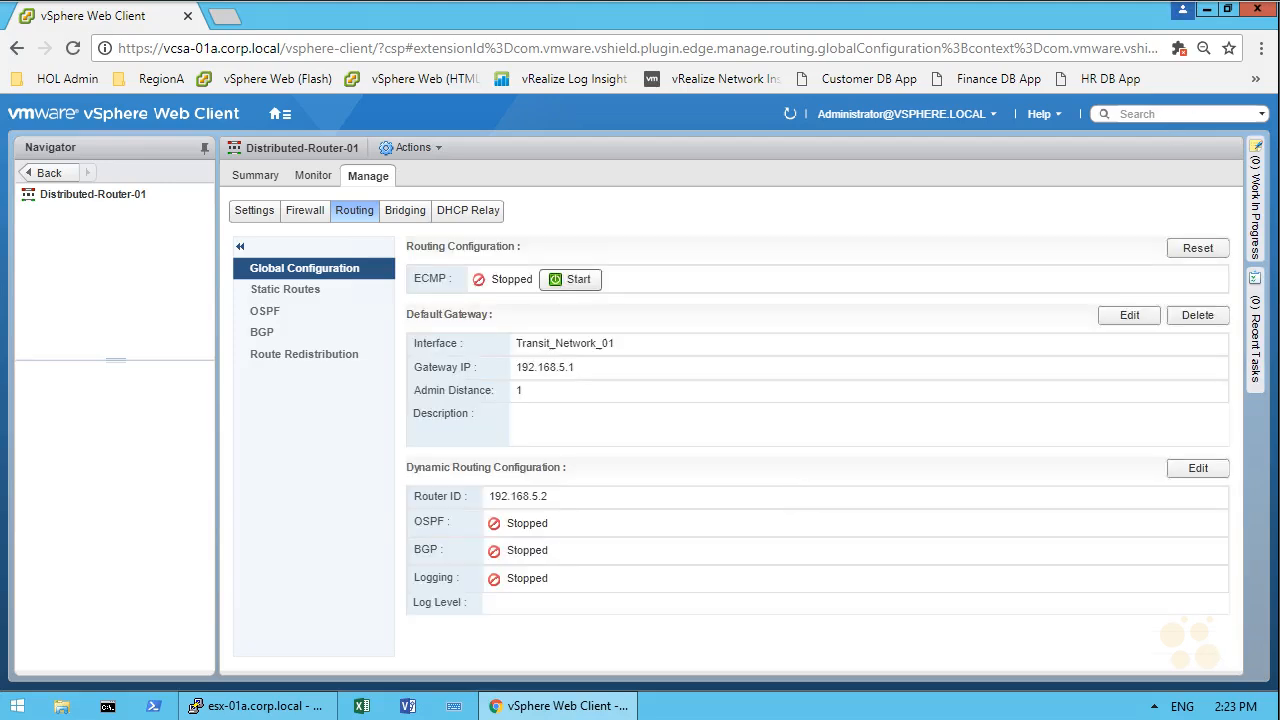
Step: Publish the pending OSPF configuration changes on the distributed router
{"action": "left_click", "coordinate": [268, 312]}
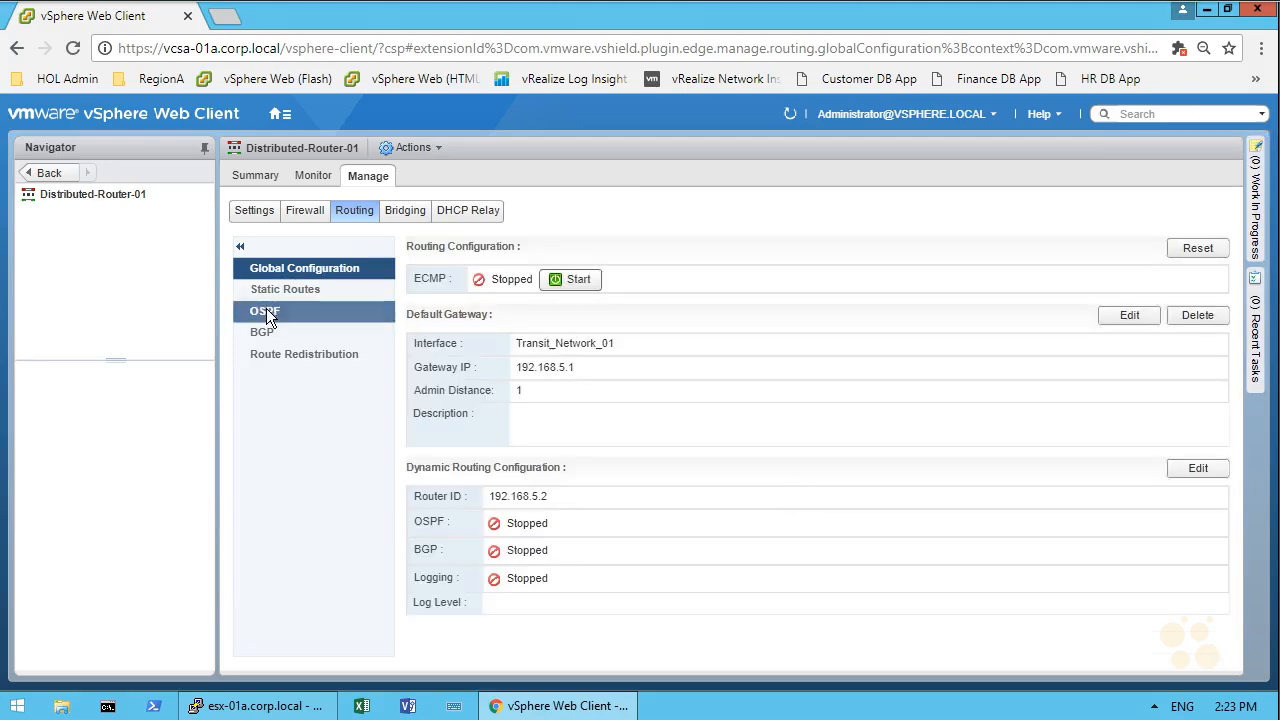
{"action": "left_click", "coordinate": [477, 271]}
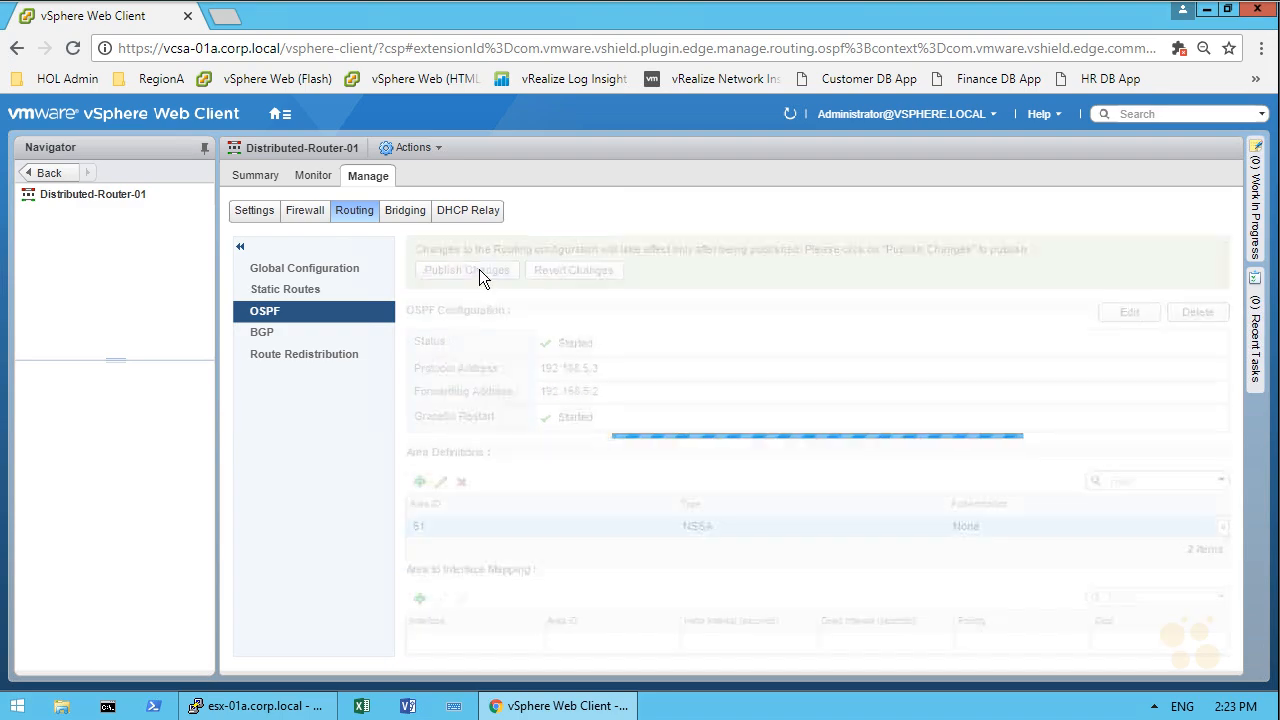
{"action": "key", "text": "F11"}
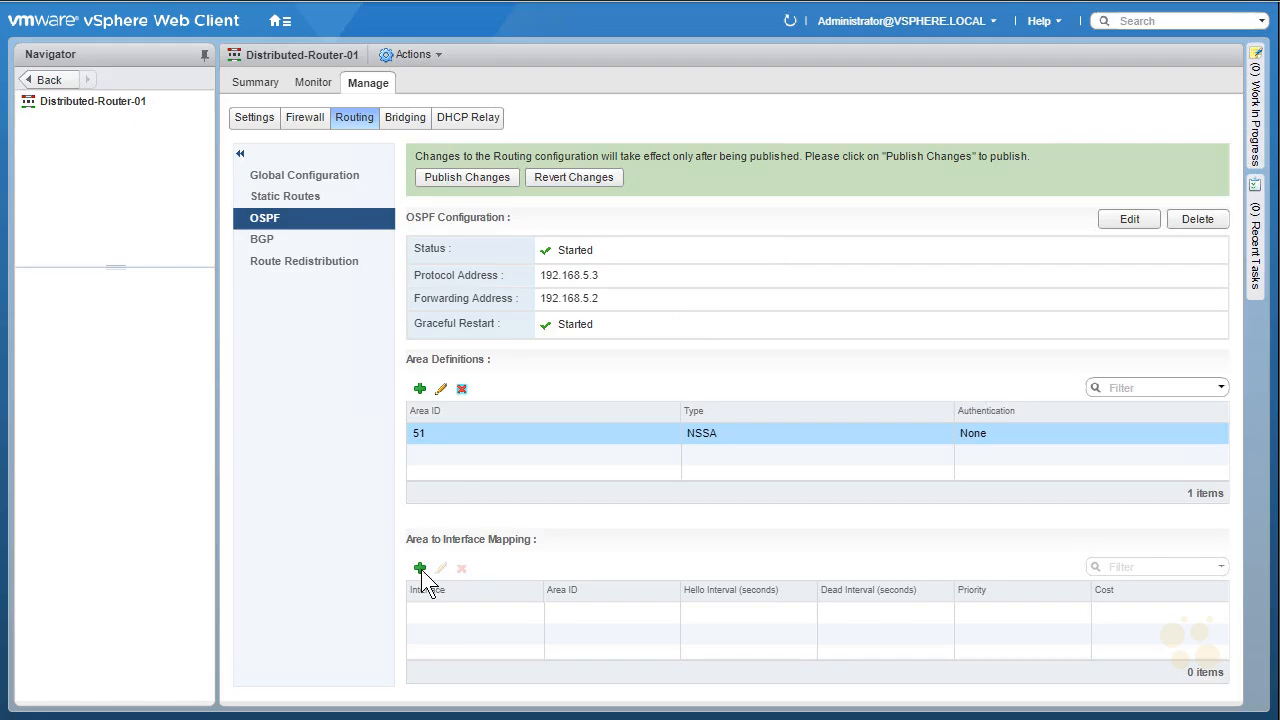
Step: Map interface Transit_Network_01 to OSPF area 51 in the area-to-interface mapping and publish
{"action": "left_click", "coordinate": [419, 568]}
{"action": "left_click", "coordinate": [700, 323]}
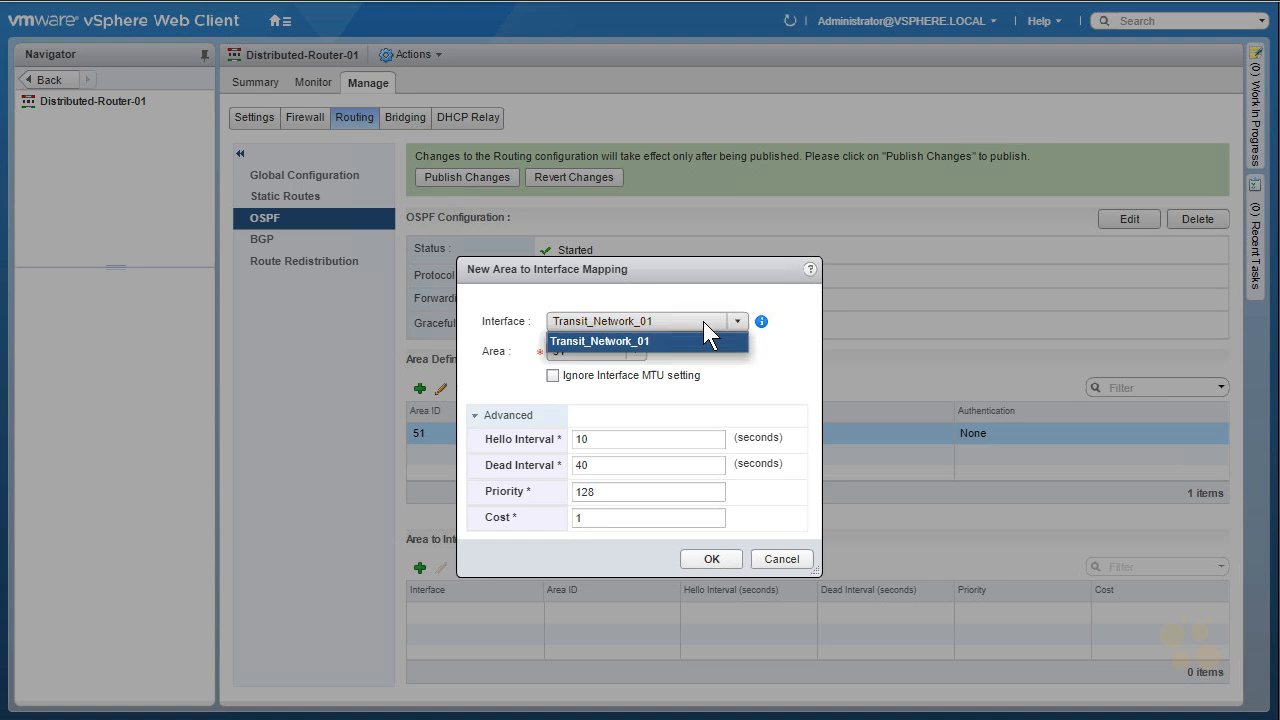
{"action": "left_click", "coordinate": [705, 316]}
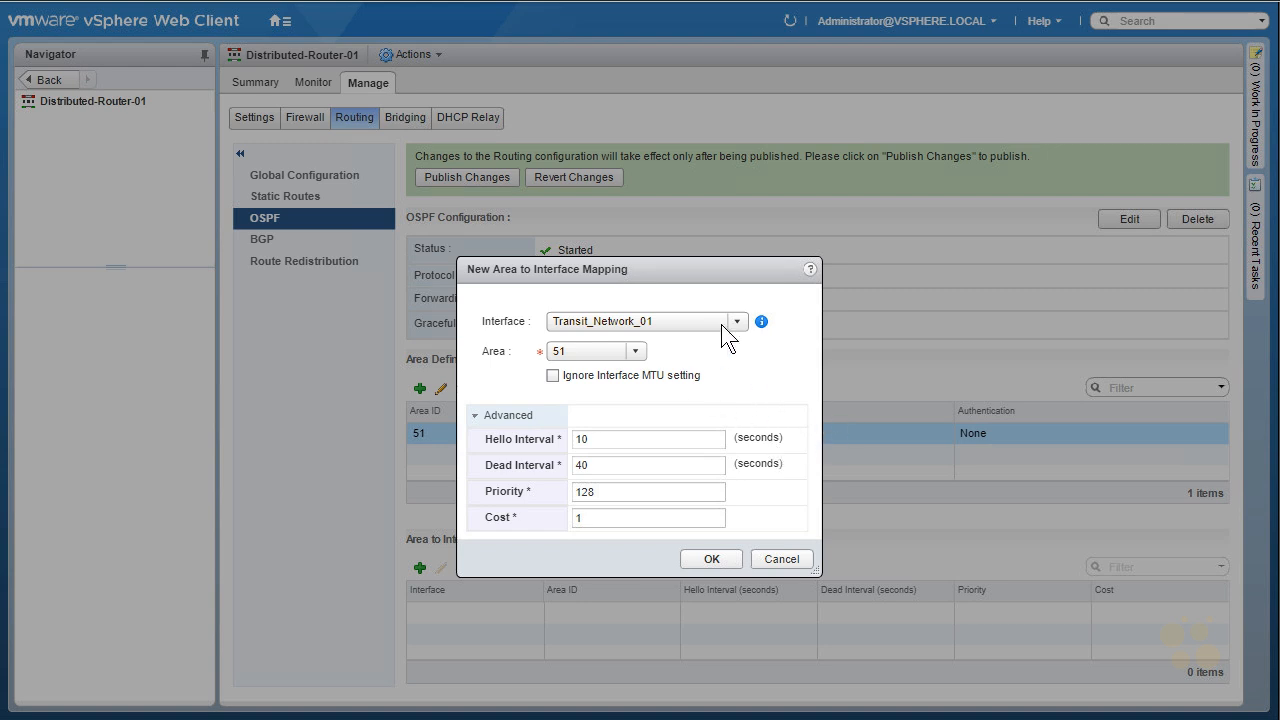
{"action": "left_click", "coordinate": [713, 557]}
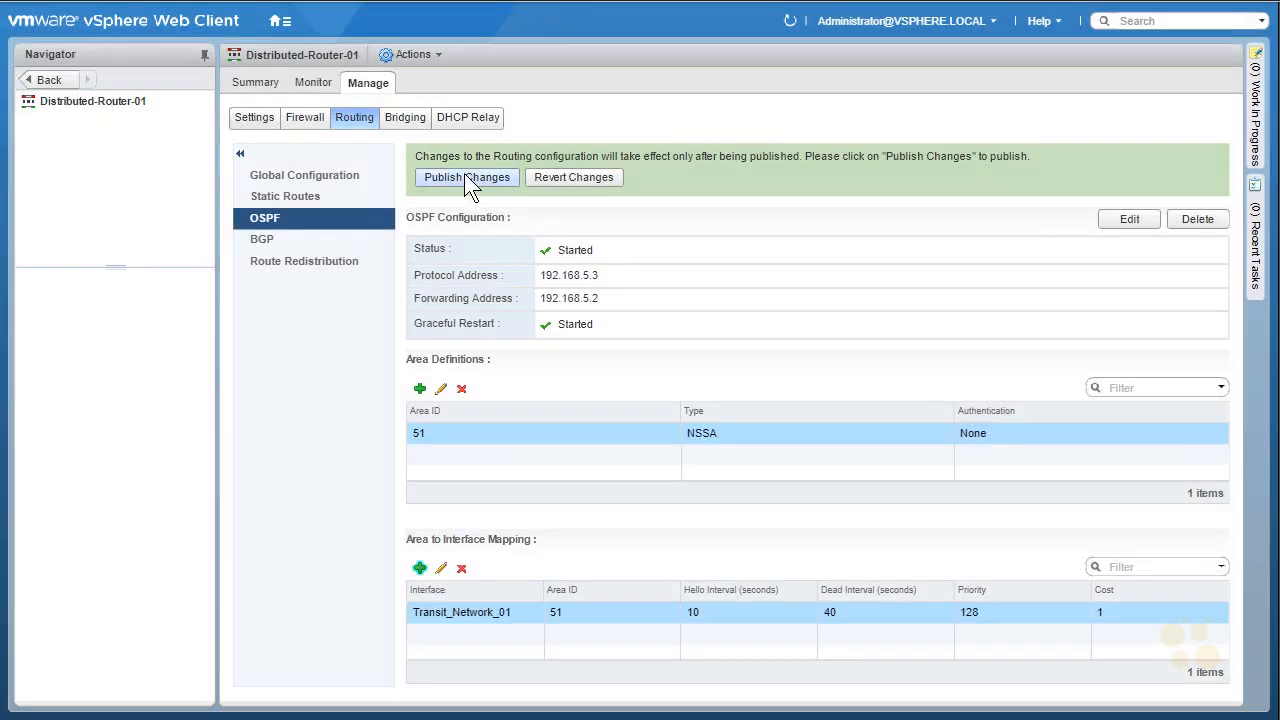
{"action": "left_click", "coordinate": [464, 175]}
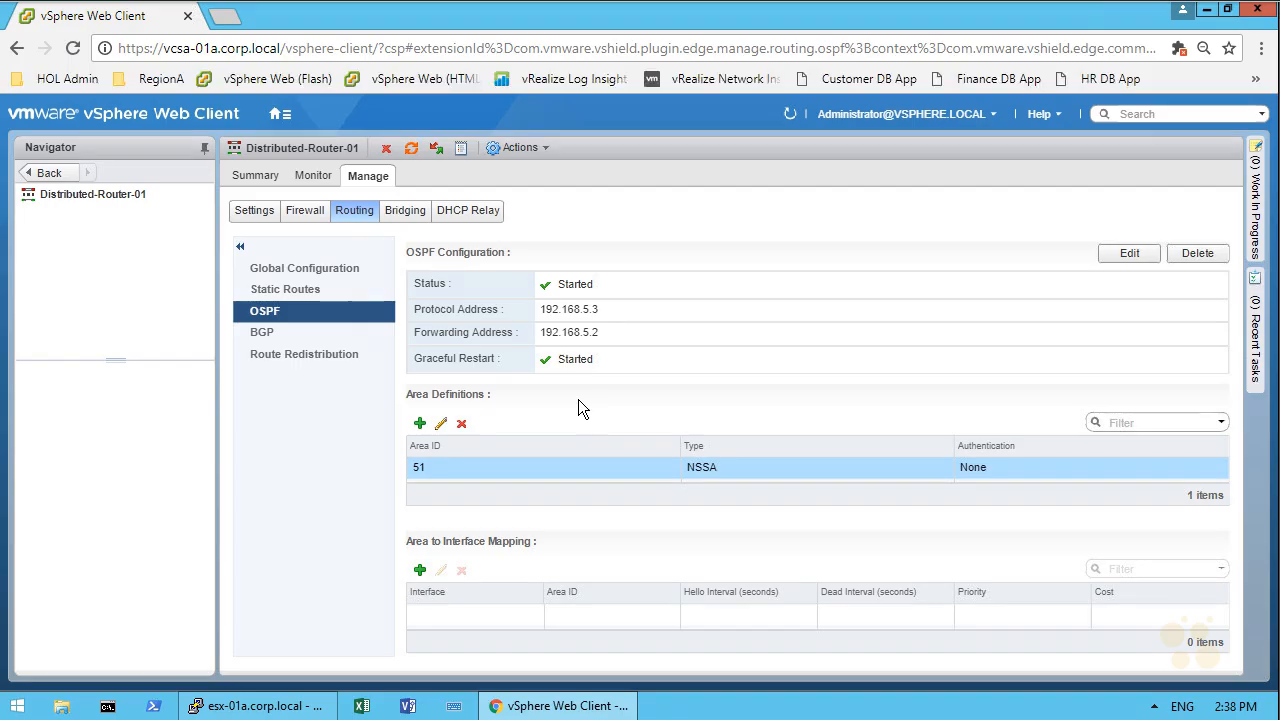
{"action": "left_click_drag", "start_coordinate": [109, 488], "coordinate": [79, 494]}
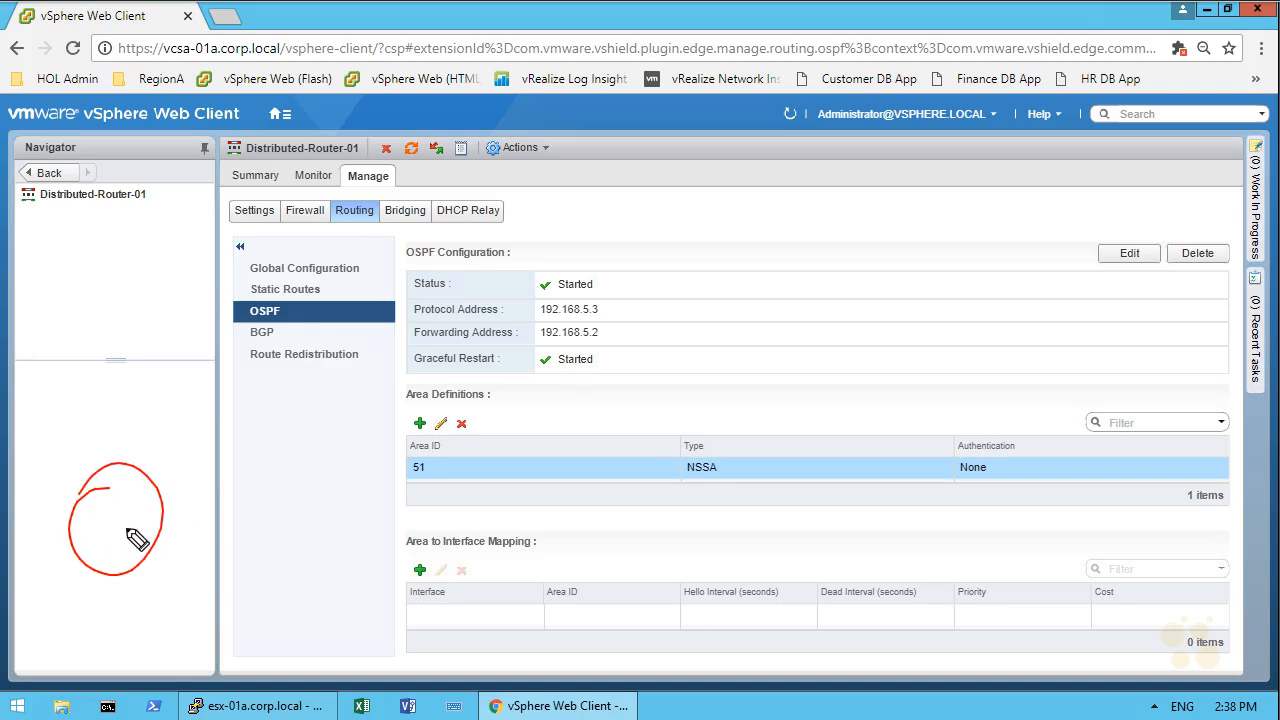
{"action": "left_click_drag", "start_coordinate": [97, 553], "coordinate": [70, 617]}
{"action": "left_click_drag", "start_coordinate": [172, 567], "coordinate": [167, 574]}
{"action": "left_click", "coordinate": [105, 505]}
{"action": "mouse_move", "coordinate": [108, 535]}
{"action": "left_mouse_down"}
{"action": "mouse_move", "coordinate": [134, 497]}
{"action": "mouse_move", "coordinate": [134, 530]}
{"action": "left_mouse_up"}
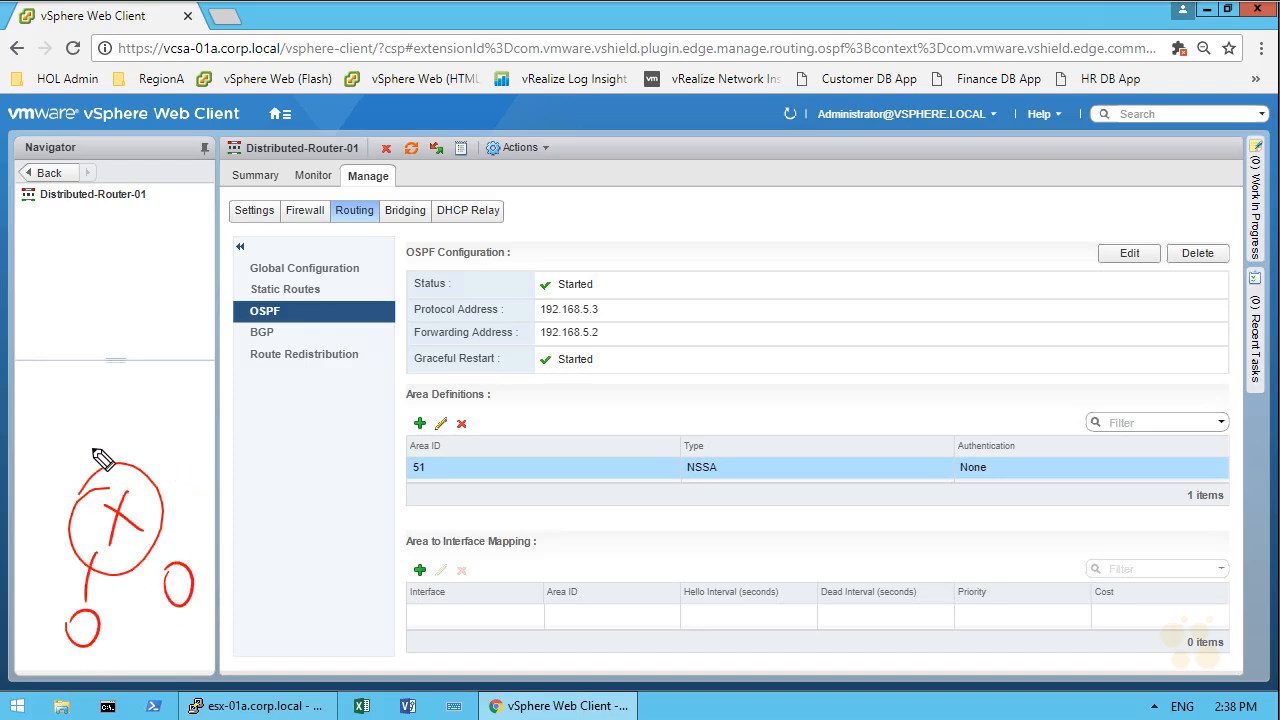
{"action": "mouse_move", "coordinate": [96, 470]}
{"action": "left_mouse_down"}
{"action": "mouse_move", "coordinate": [108, 357]}
{"action": "mouse_move", "coordinate": [112, 372]}
{"action": "left_mouse_up"}
{"action": "mouse_move", "coordinate": [122, 271]}
{"action": "left_mouse_down"}
{"action": "mouse_move", "coordinate": [122, 259]}
{"action": "mouse_move", "coordinate": [105, 268]}
{"action": "mouse_move", "coordinate": [154, 306]}
{"action": "left_mouse_up"}
{"action": "left_click_drag", "start_coordinate": [153, 279], "coordinate": [131, 309]}
{"action": "mouse_move", "coordinate": [146, 398]}
{"action": "left_mouse_down"}
{"action": "mouse_move", "coordinate": [140, 432]}
{"action": "mouse_move", "coordinate": [160, 396]}
{"action": "left_mouse_up"}
{"action": "left_click_drag", "start_coordinate": [168, 400], "coordinate": [174, 425]}
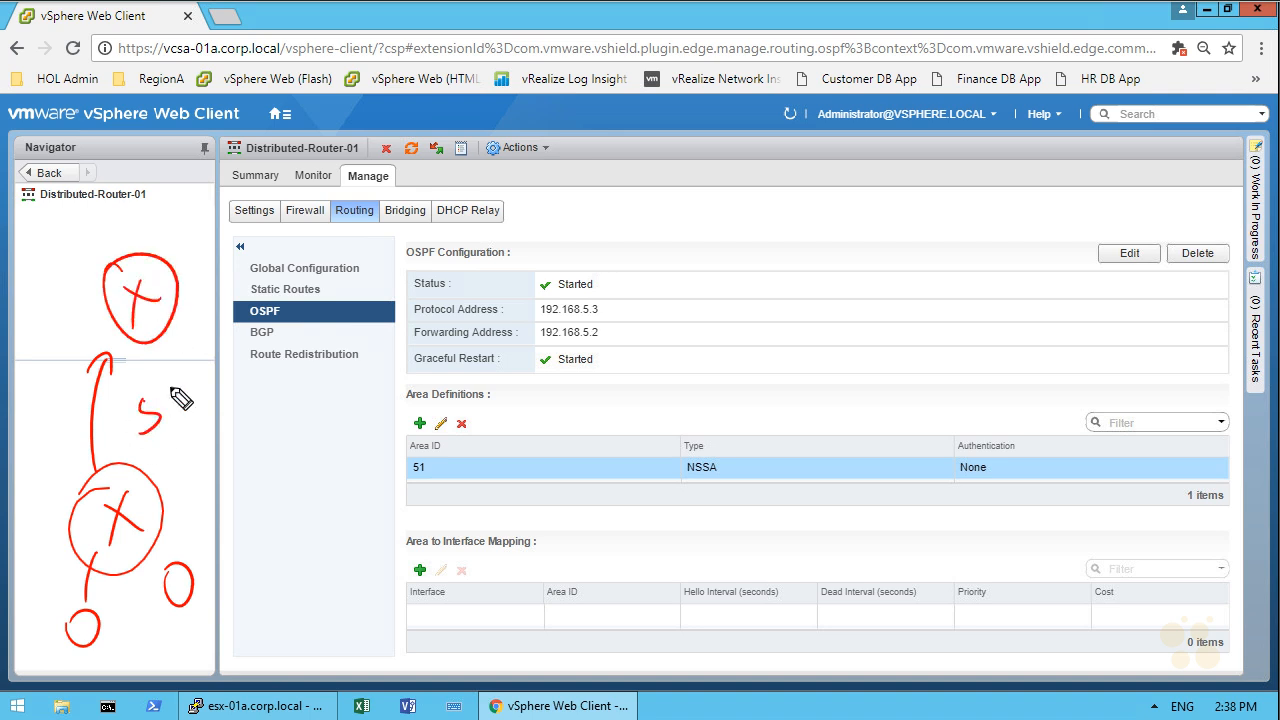
{"action": "left_click_drag", "start_coordinate": [86, 454], "coordinate": [100, 453]}
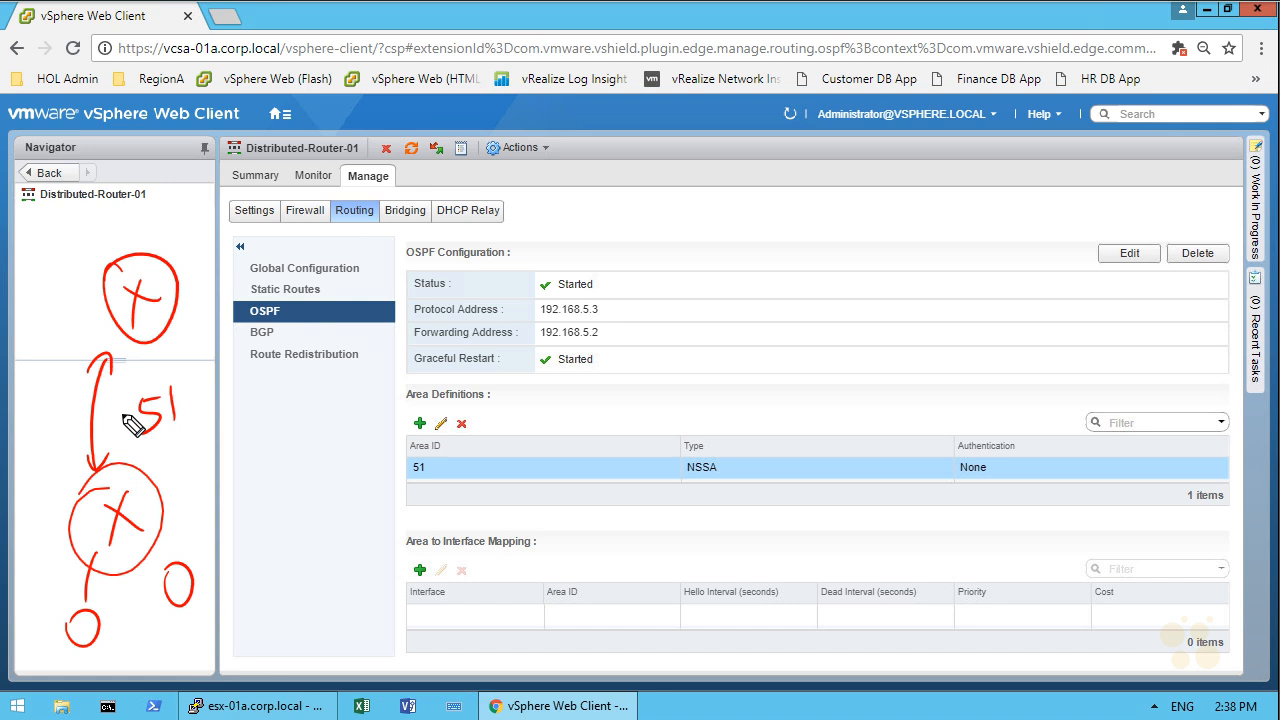
{"action": "key", "text": "Escape"}
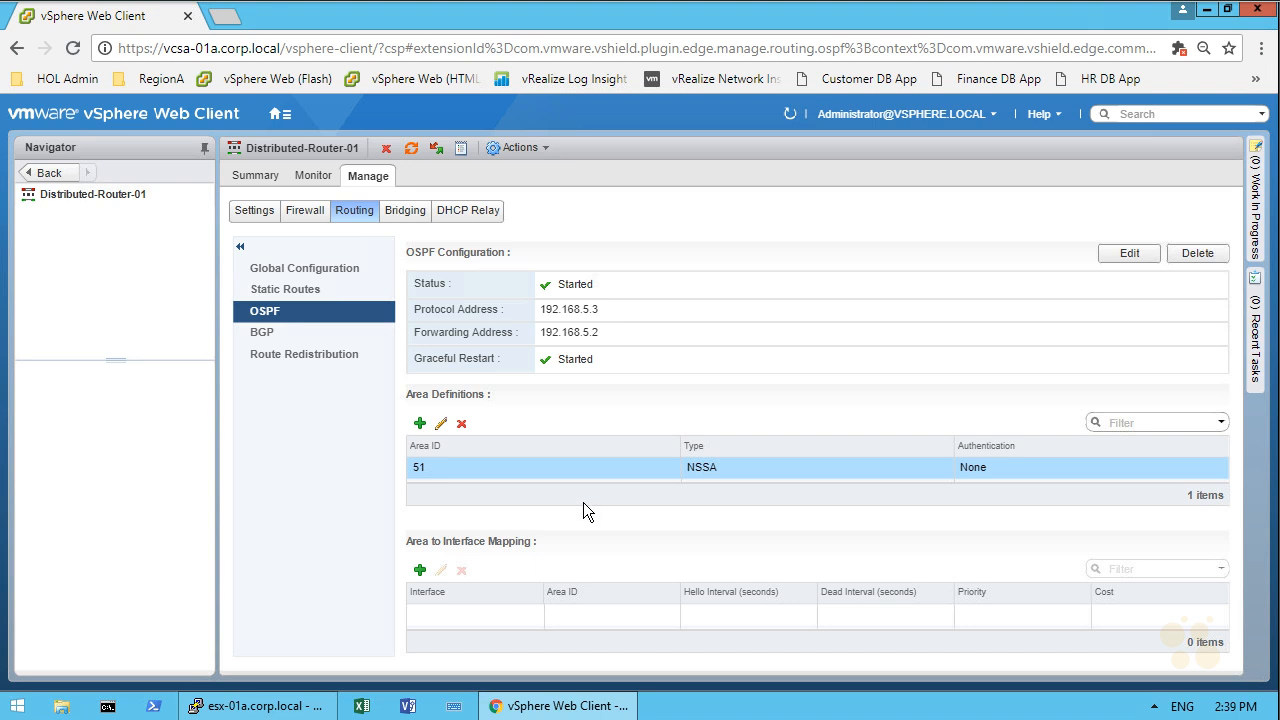
Step: Add an area-to-interface mapping of Transit_Network_01 to area 51 and publish the changes
{"action": "left_click", "coordinate": [420, 571]}
{"action": "left_click", "coordinate": [615, 353]}
{"action": "left_click", "coordinate": [617, 364]}
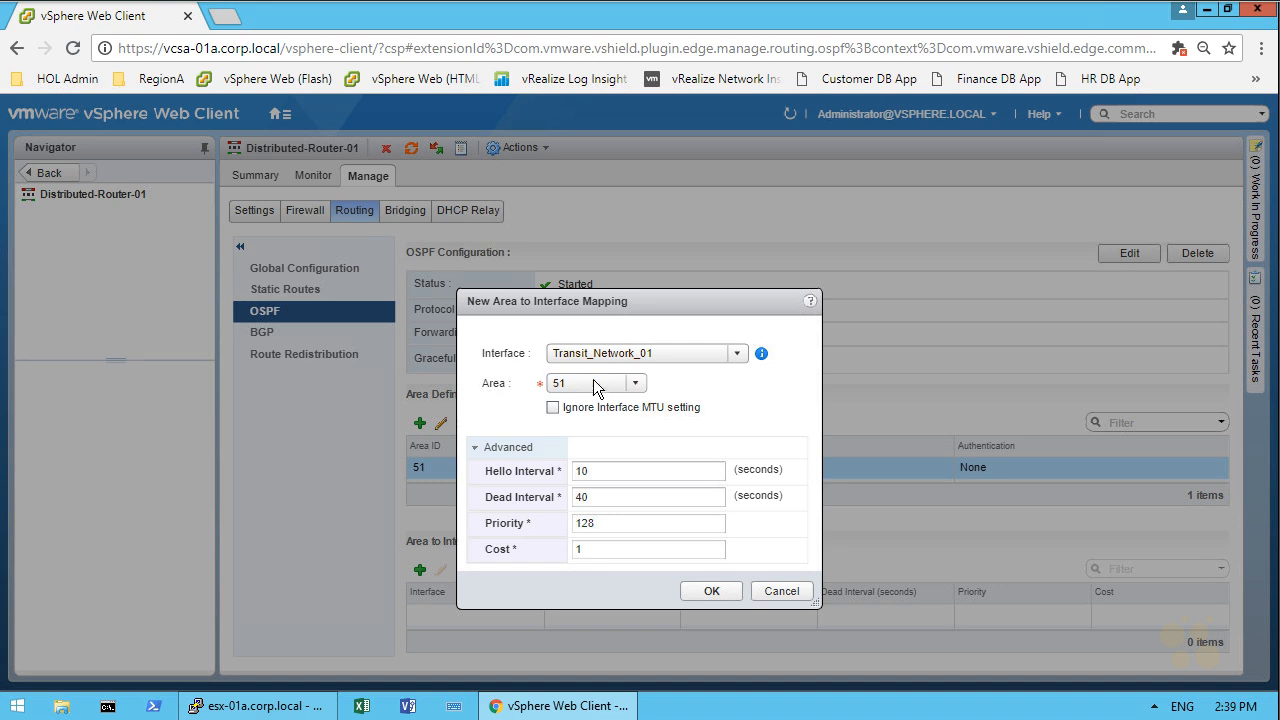
{"action": "left_click", "coordinate": [709, 592]}
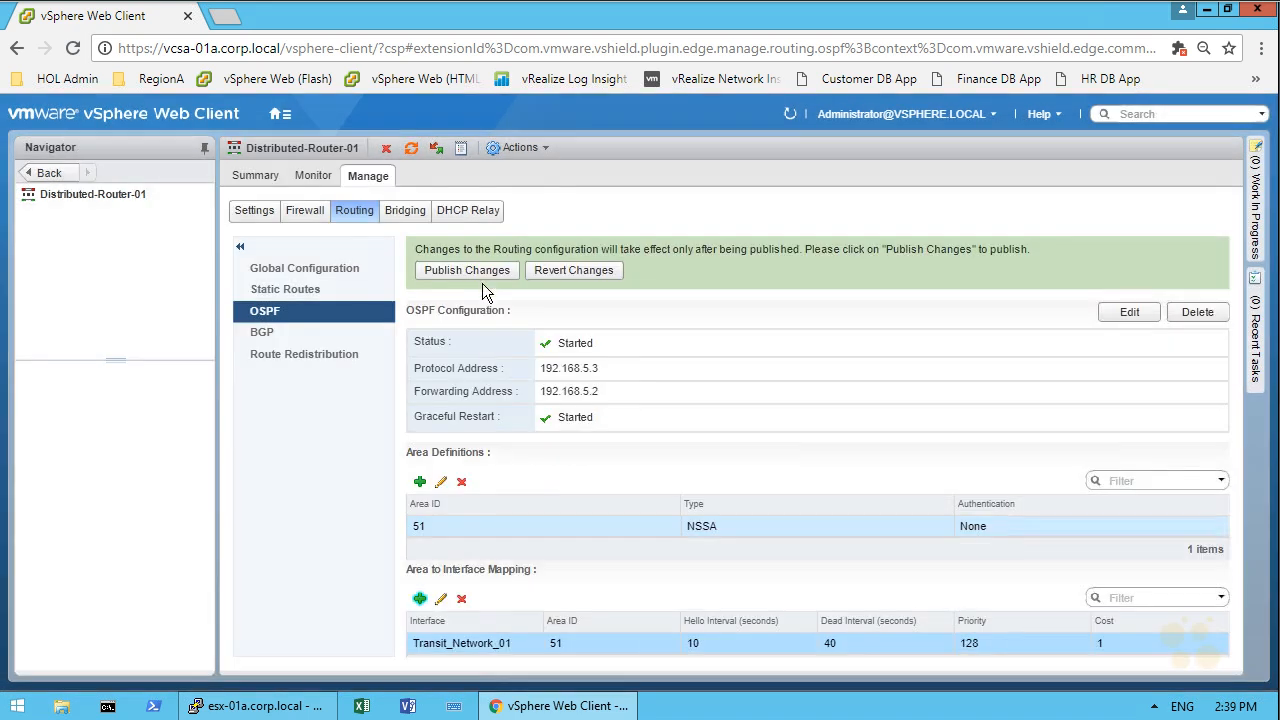
{"action": "left_click", "coordinate": [479, 270]}
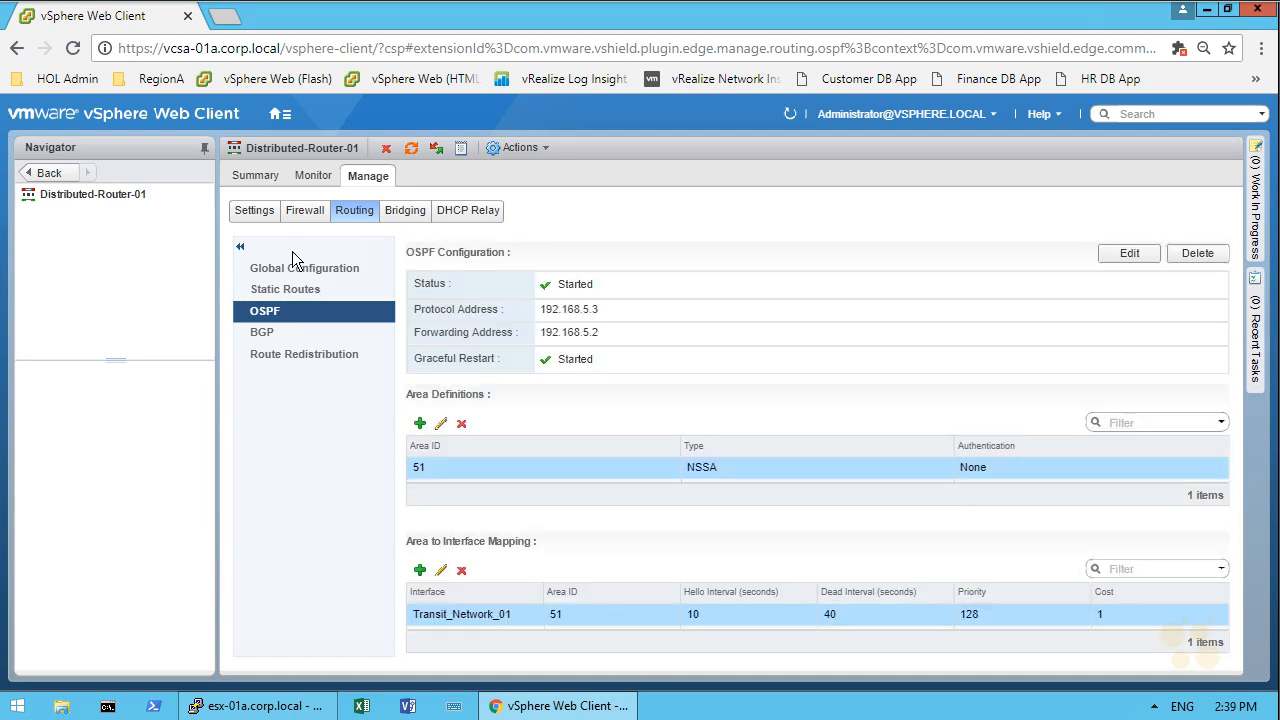
Step: Open the routing settings of the Perimeter-Gateway-01 edge from NSX Edges in Networking & Security
{"action": "left_click", "coordinate": [280, 113]}
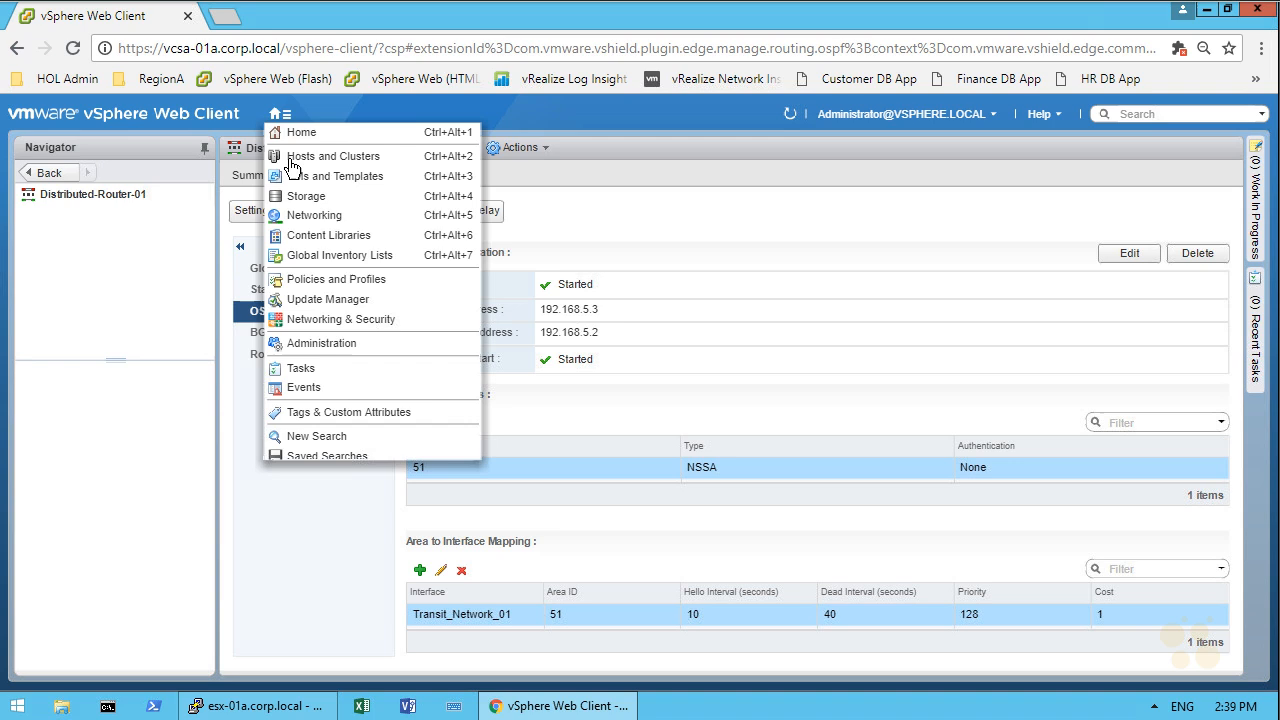
{"action": "left_click", "coordinate": [341, 319]}
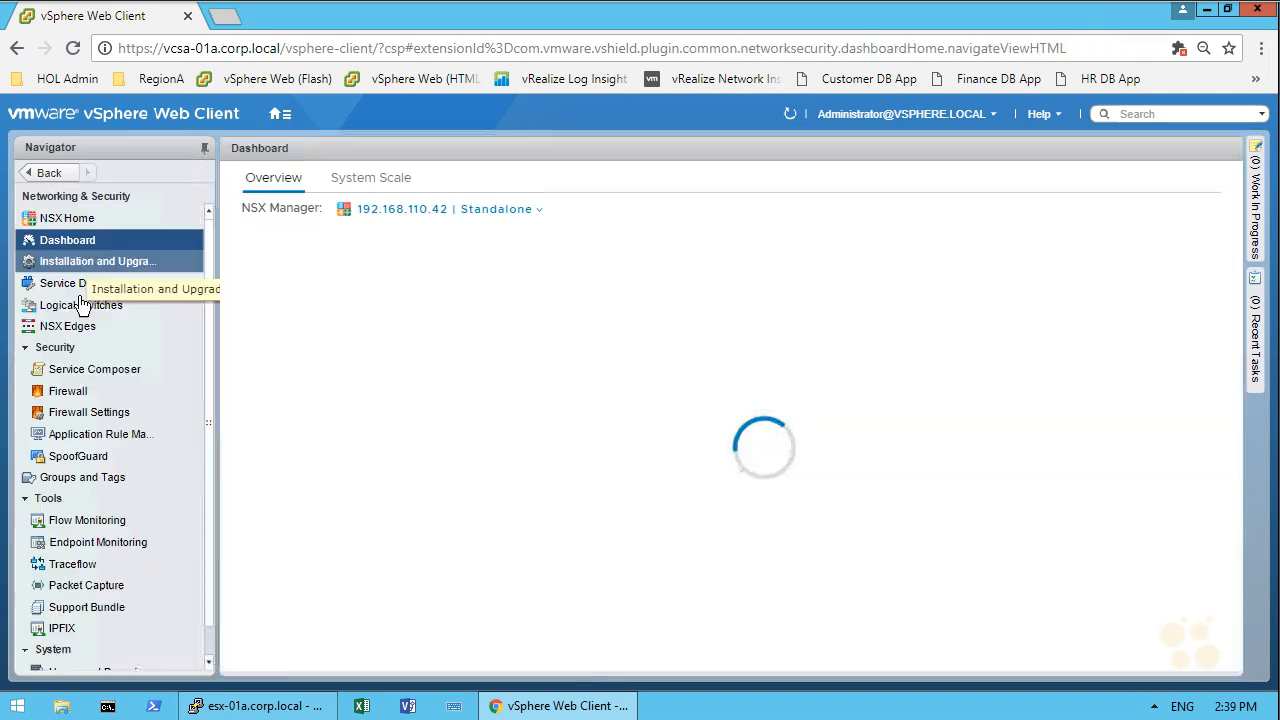
{"action": "left_click", "coordinate": [83, 326]}
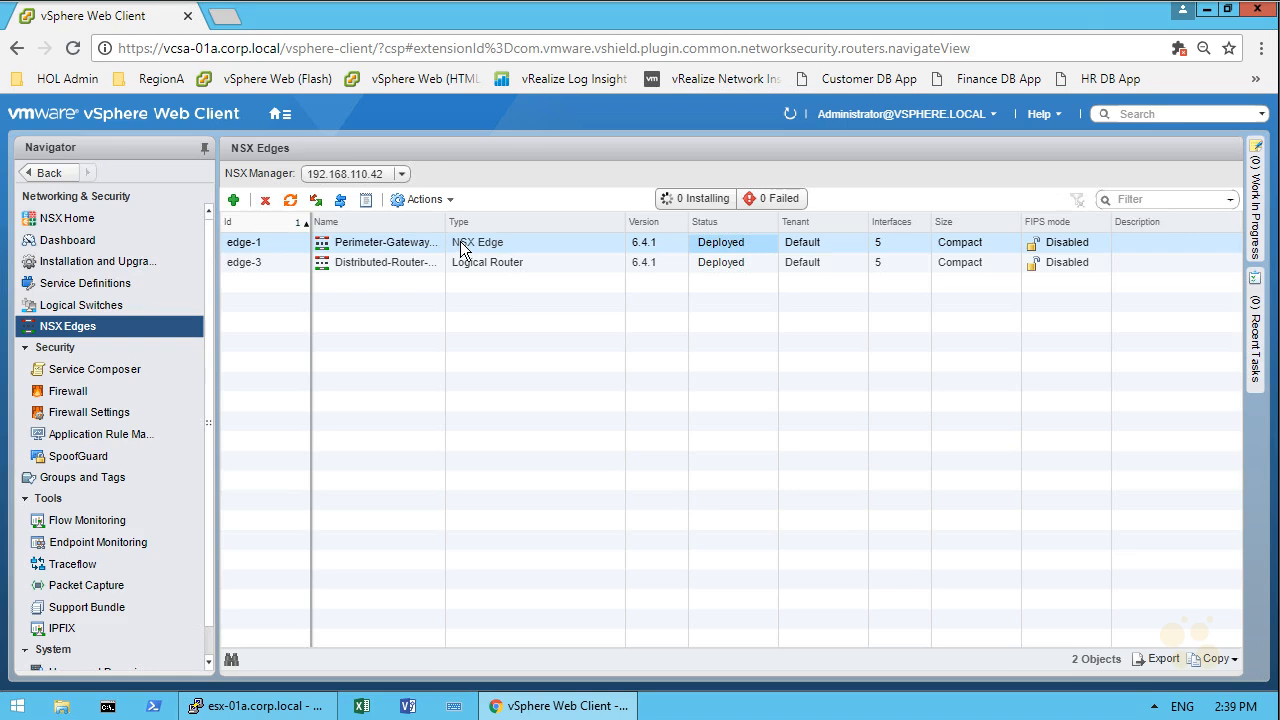
{"action": "double_click", "coordinate": [460, 248]}
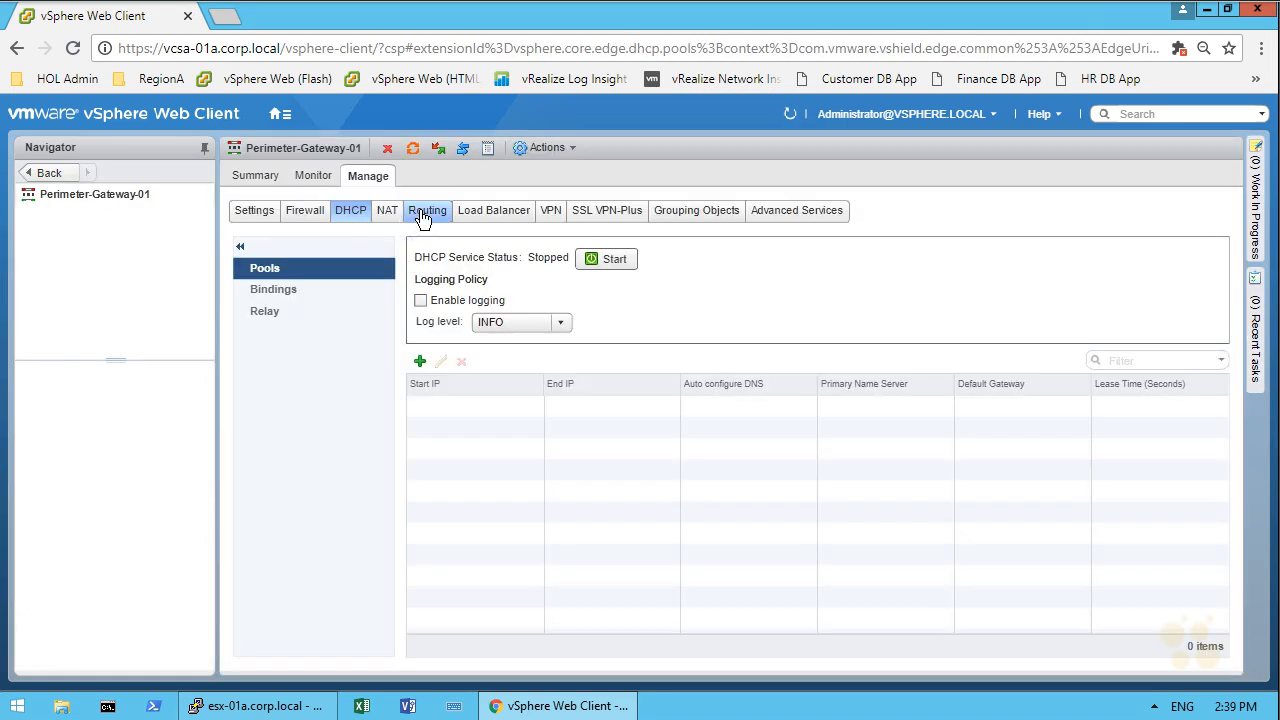
{"action": "left_click", "coordinate": [425, 212]}
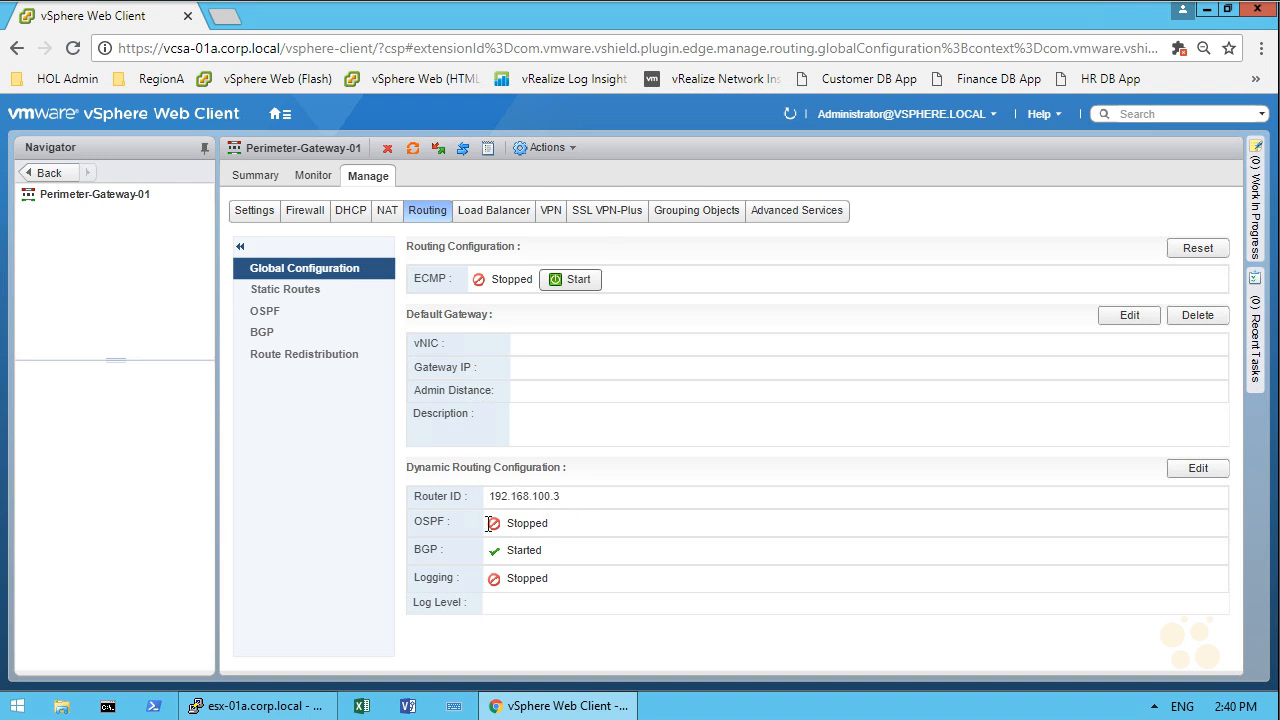
Step: Enable OSPF on Perimeter-Gateway-01 and publish the change
{"action": "left_click", "coordinate": [293, 314]}
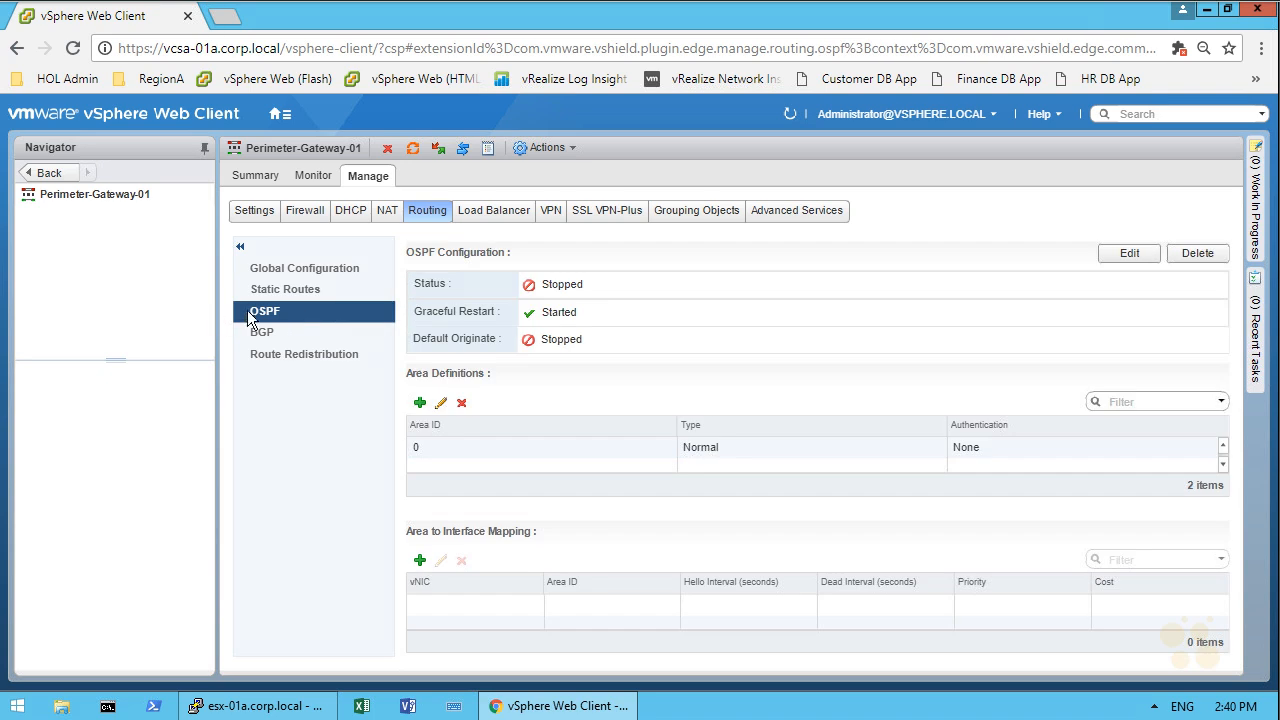
{"action": "left_click", "coordinate": [1127, 255]}
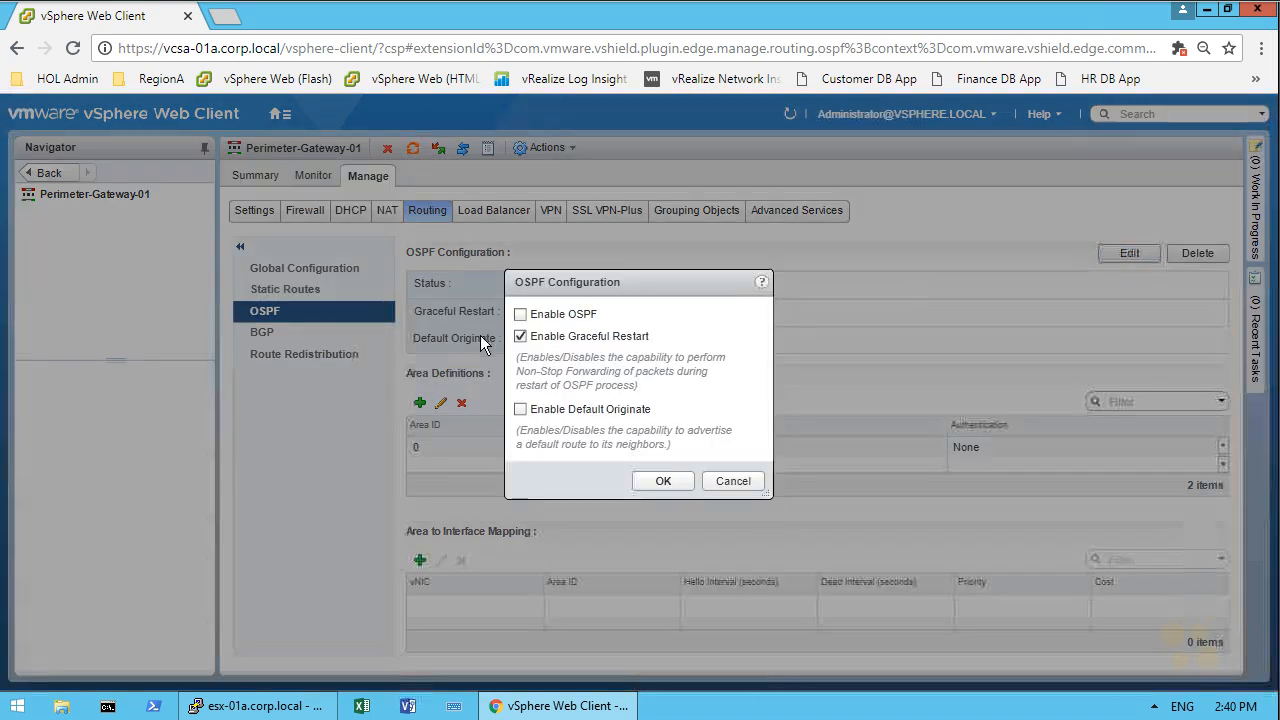
{"action": "left_click", "coordinate": [549, 316]}
{"action": "left_click", "coordinate": [663, 482]}
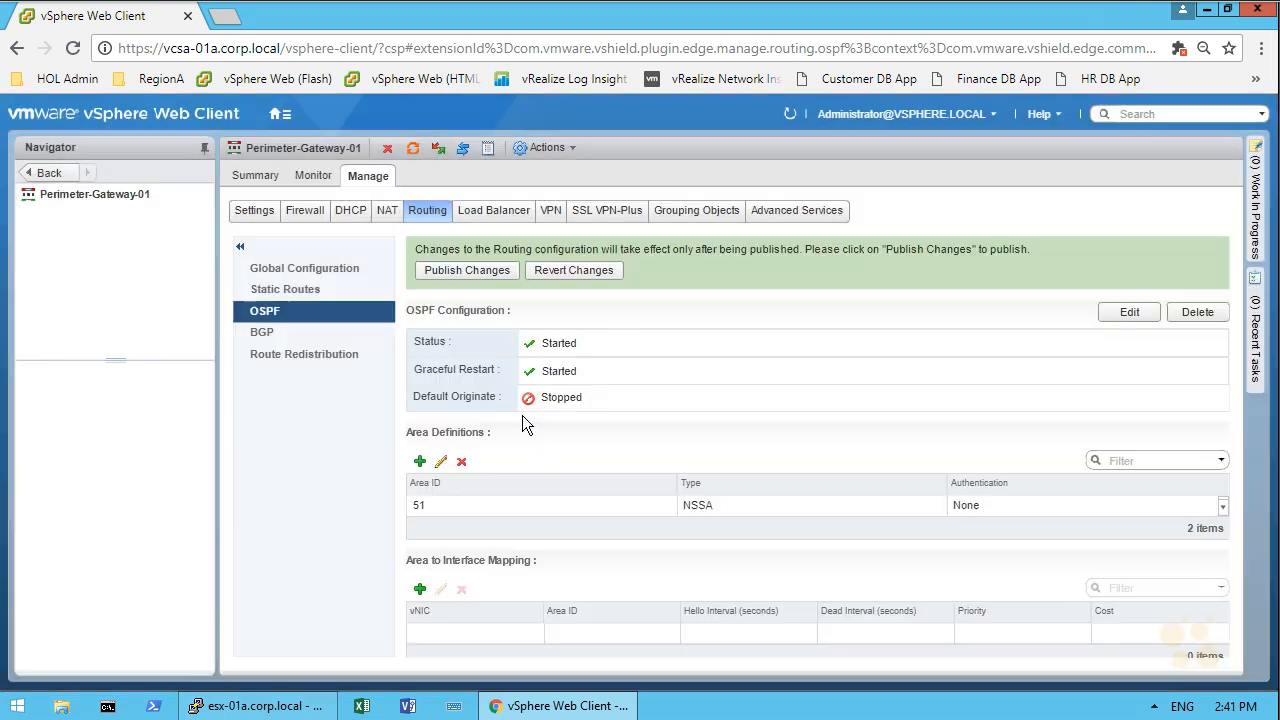
{"action": "left_click", "coordinate": [467, 270]}
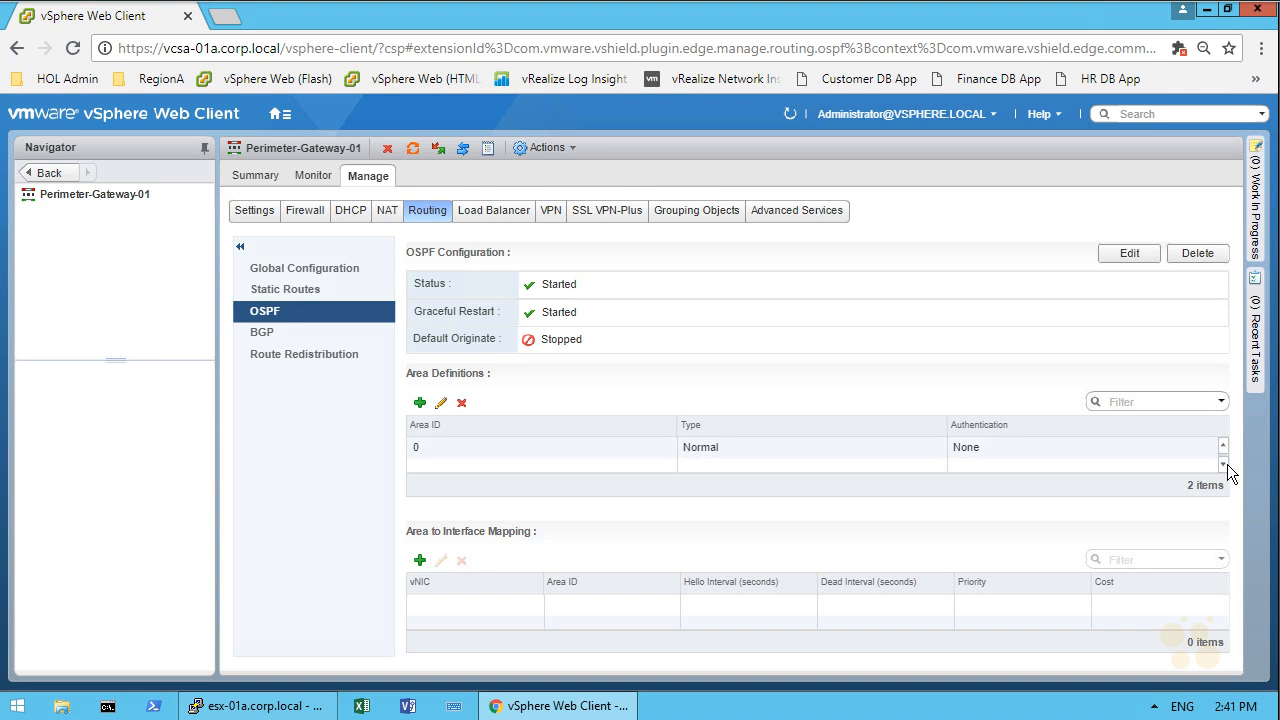
Step: Map the Enterprise_Uplink interface to OSPF area 0 on the perimeter gateway
{"action": "scroll", "coordinate": [1226, 452], "scroll_direction": "up", "scroll_amount": 1}
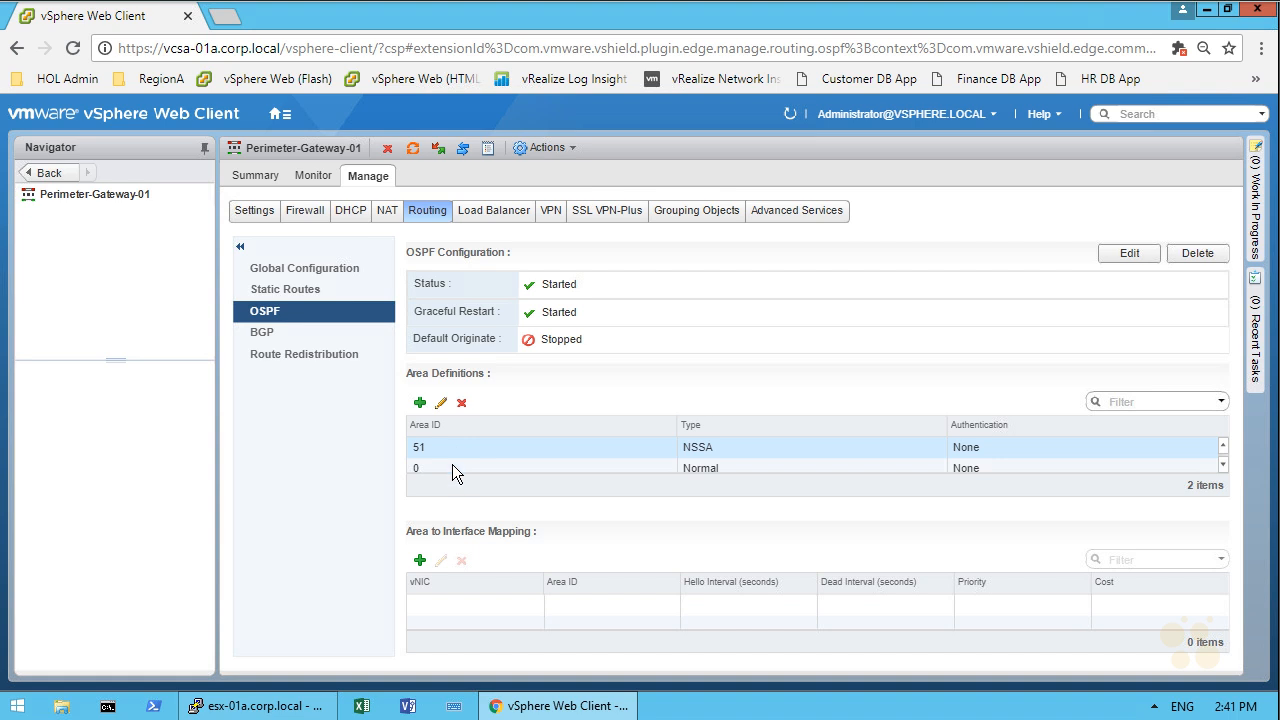
{"action": "left_click", "coordinate": [420, 562]}
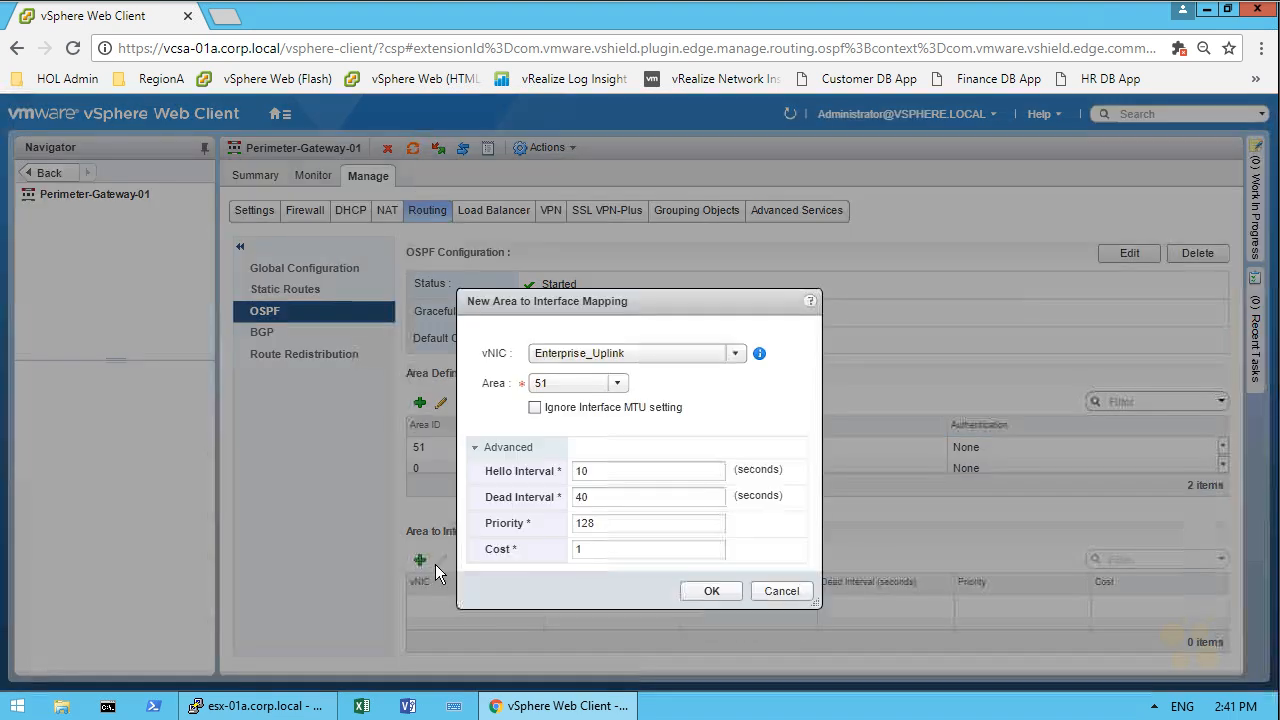
{"action": "left_click", "coordinate": [620, 384]}
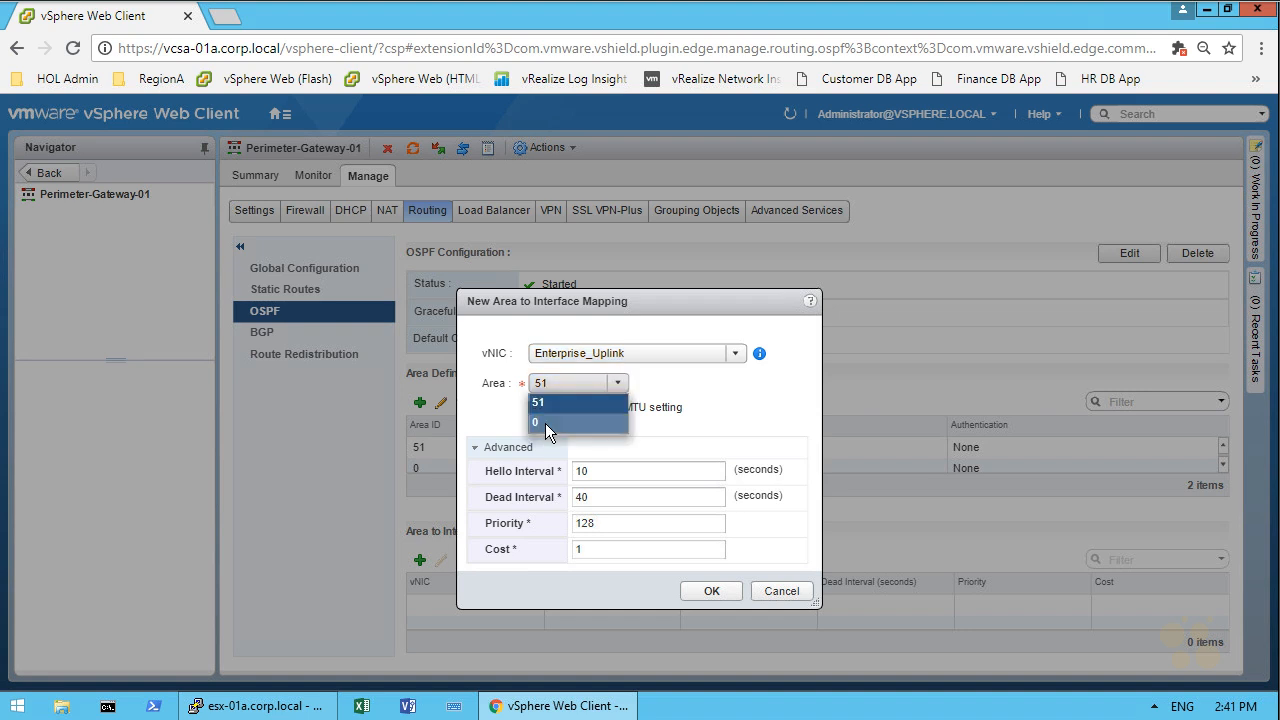
{"action": "left_click", "coordinate": [545, 423]}
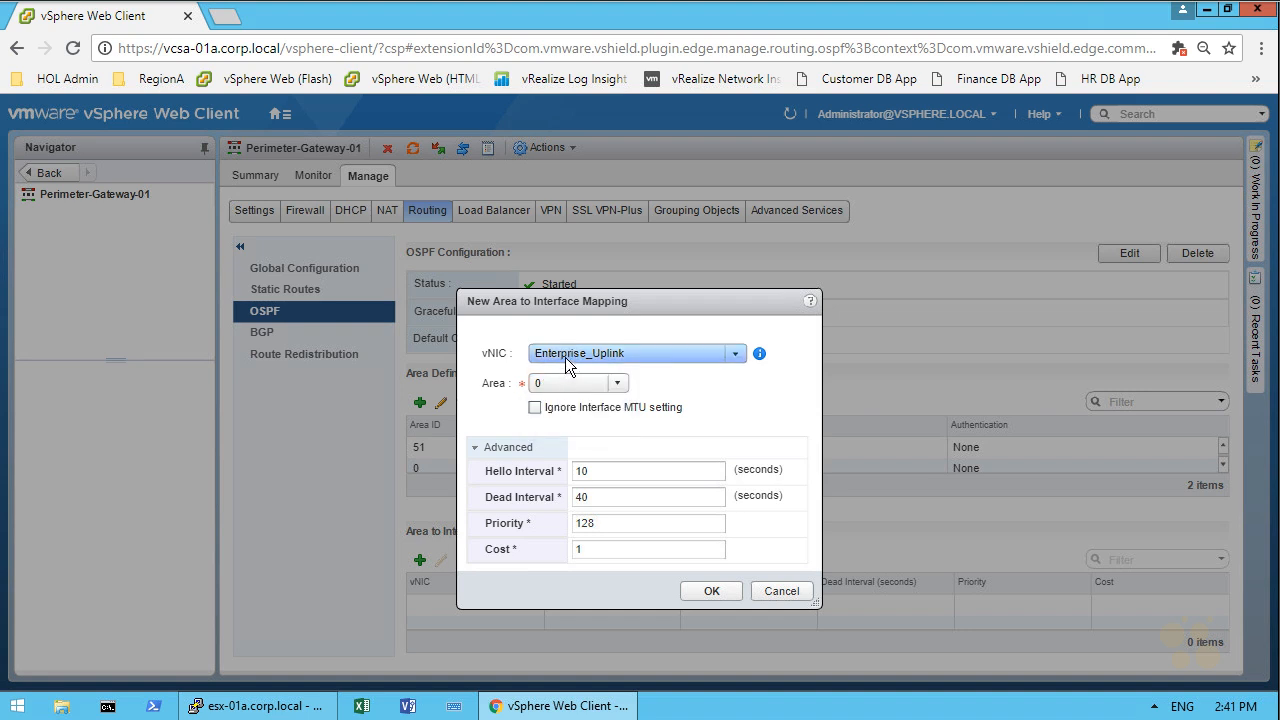
{"action": "left_click", "coordinate": [710, 590]}
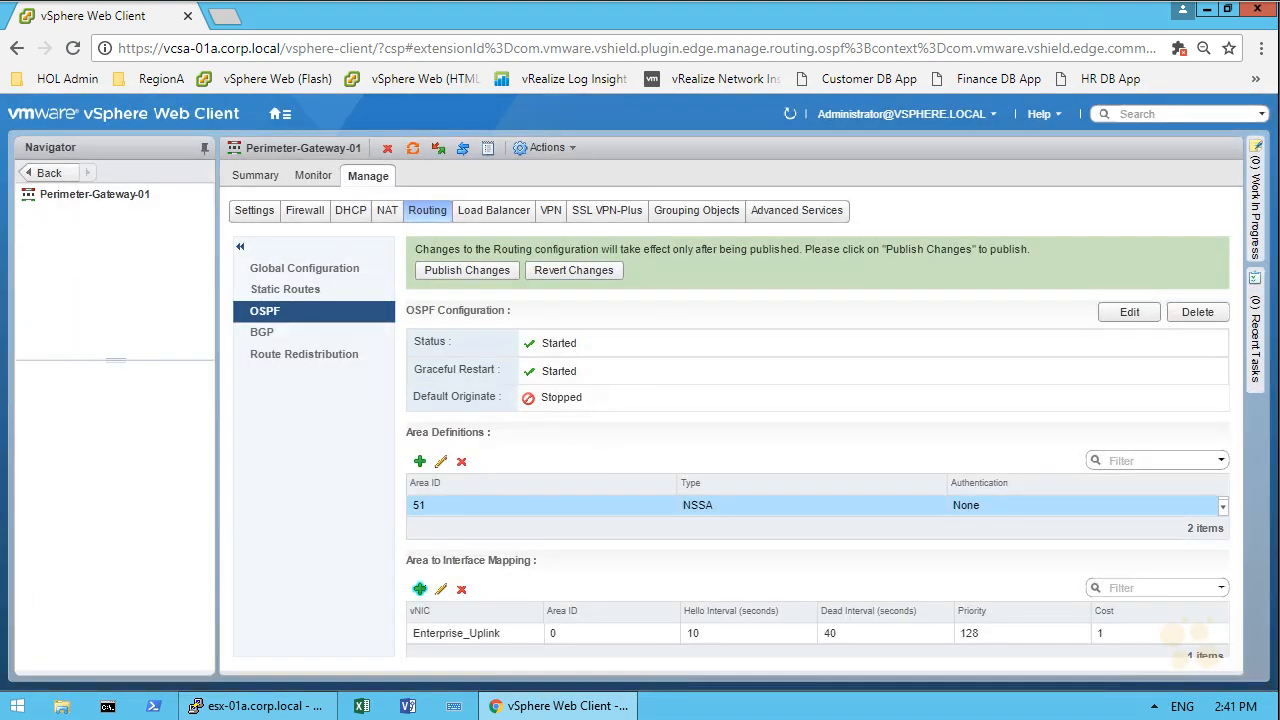
Step: Add a mapping of Transit_Network_01 to OSPF area 51 on the perimeter gateway
{"action": "left_click", "coordinate": [420, 589]}
{"action": "left_click", "coordinate": [629, 354]}
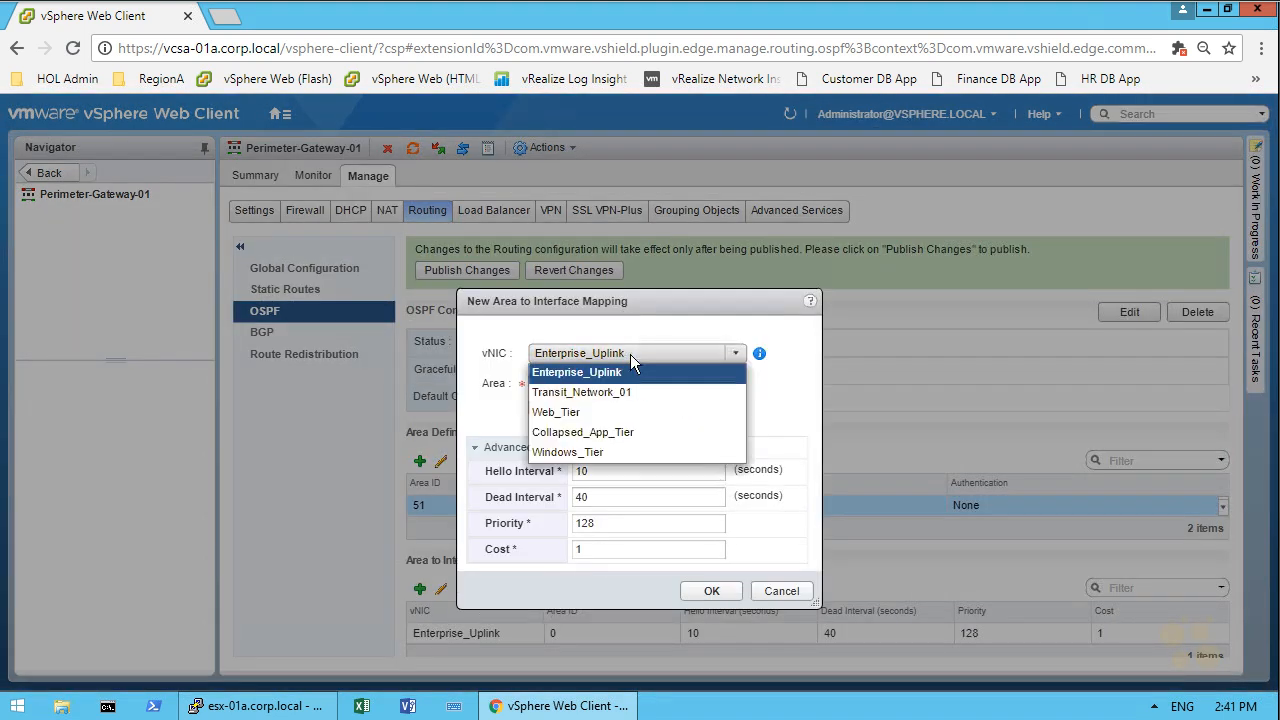
{"action": "left_click", "coordinate": [600, 393]}
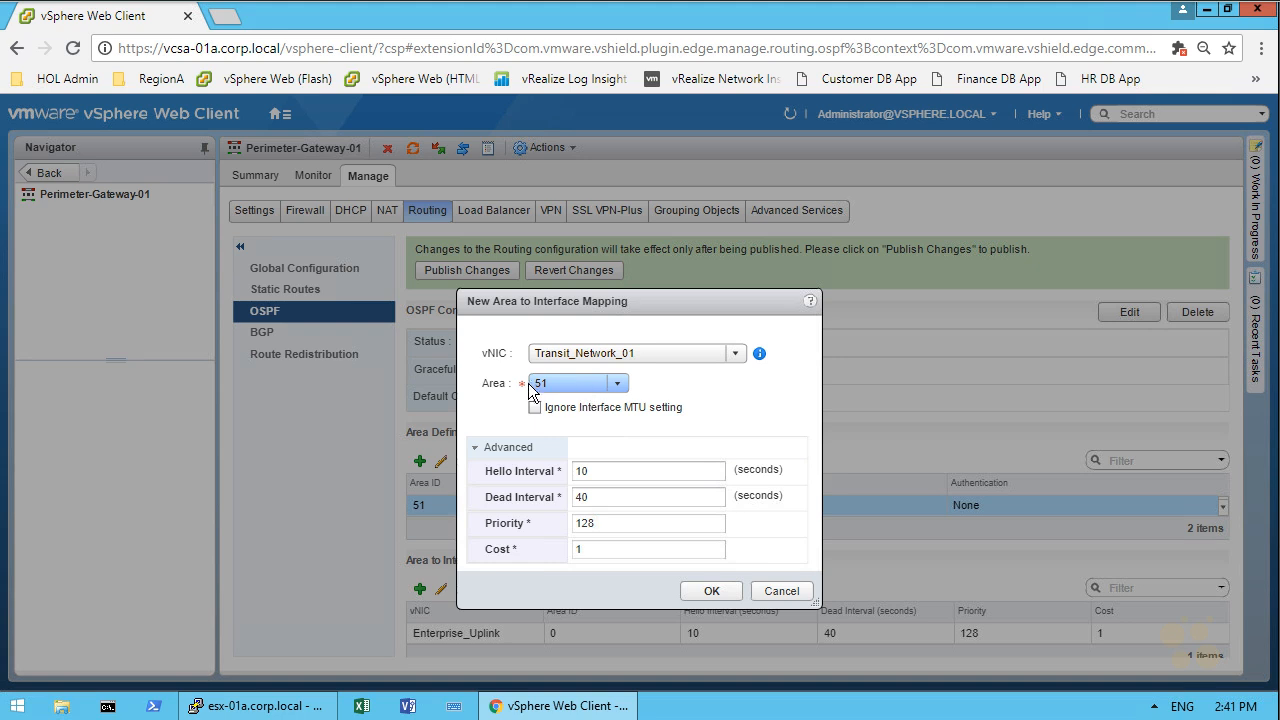
{"action": "left_click", "coordinate": [712, 590]}
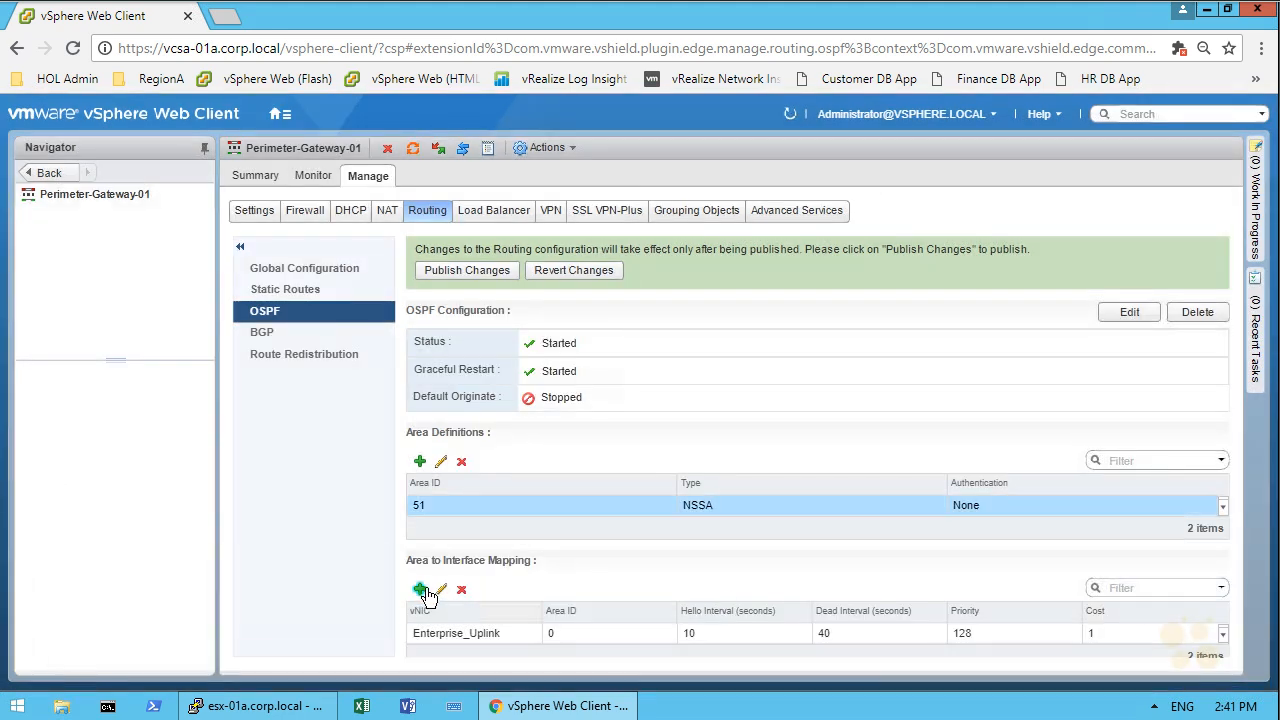
Step: Map the Web_Tier and Collapsed_App_Tier interfaces to OSPF area 51
{"action": "left_click", "coordinate": [421, 590]}
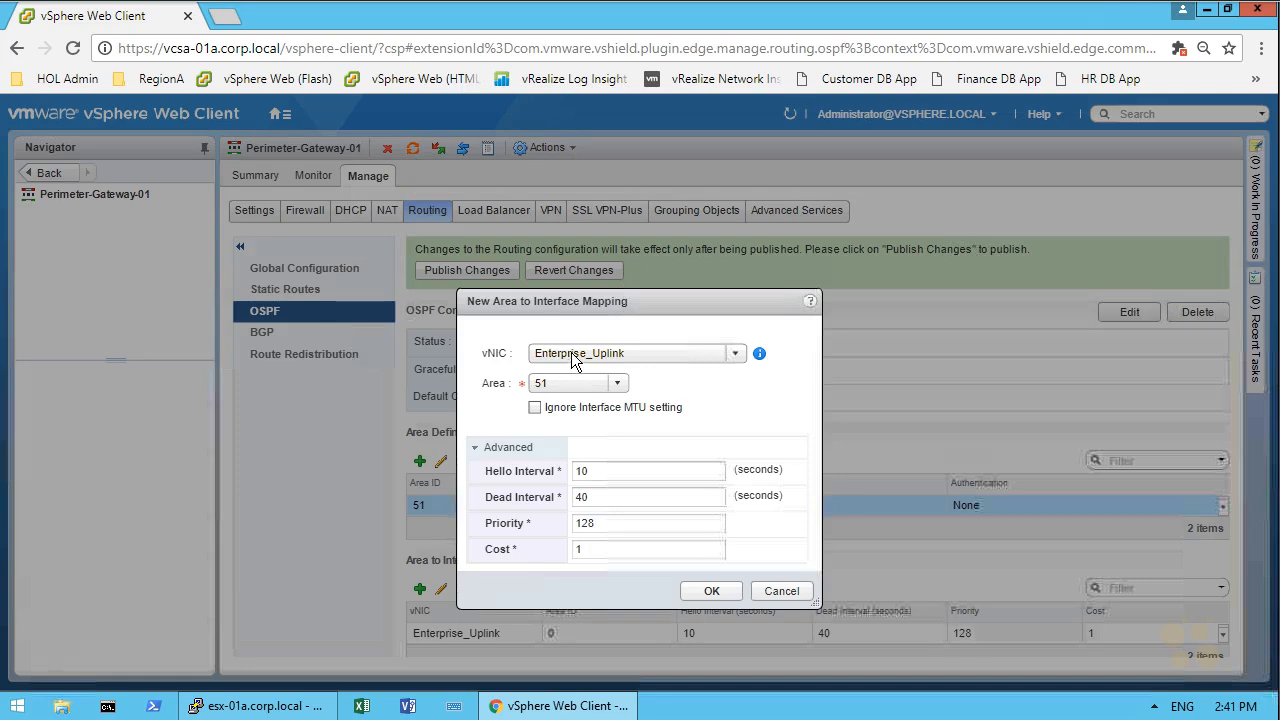
{"action": "left_click", "coordinate": [574, 356]}
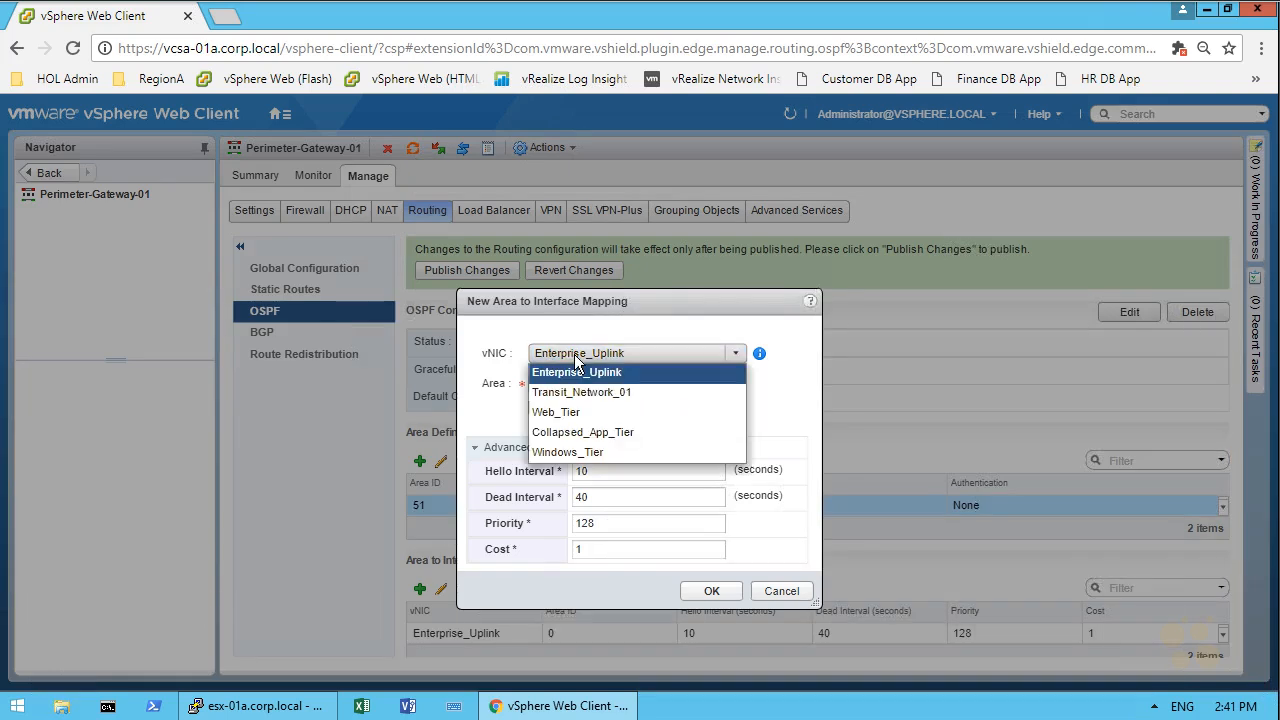
{"action": "left_click", "coordinate": [556, 415]}
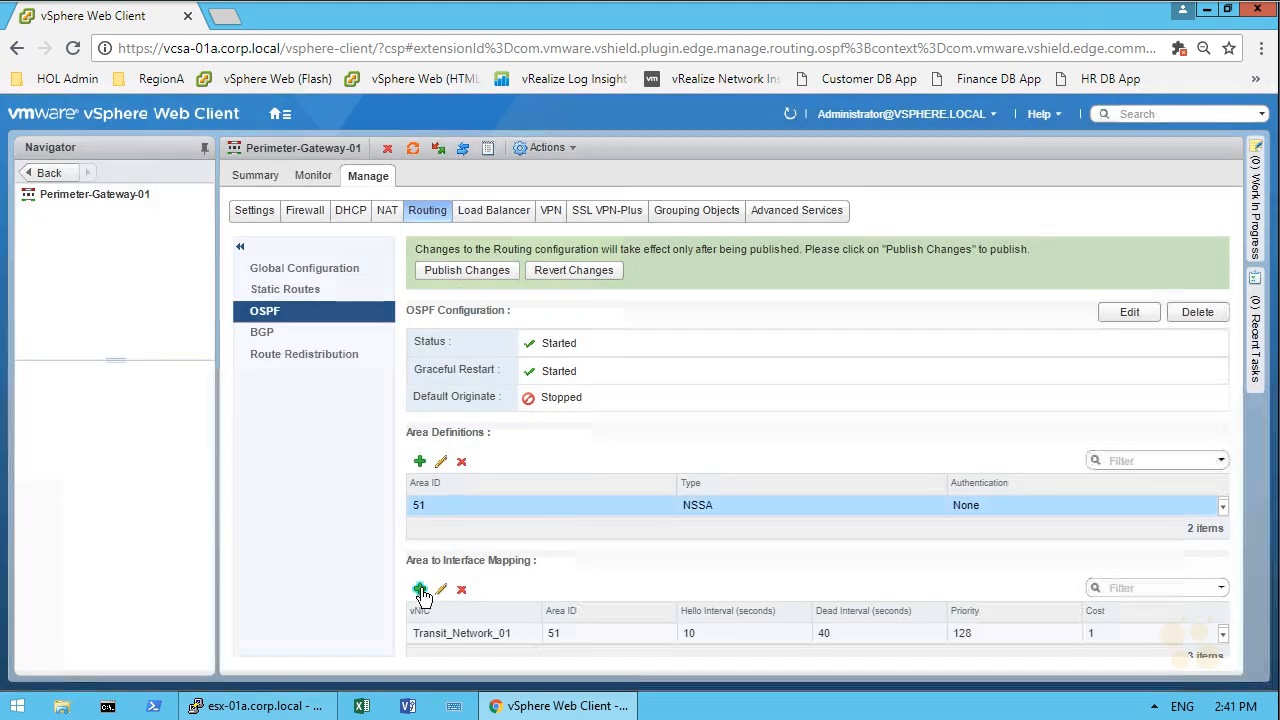
{"action": "left_click", "coordinate": [421, 590]}
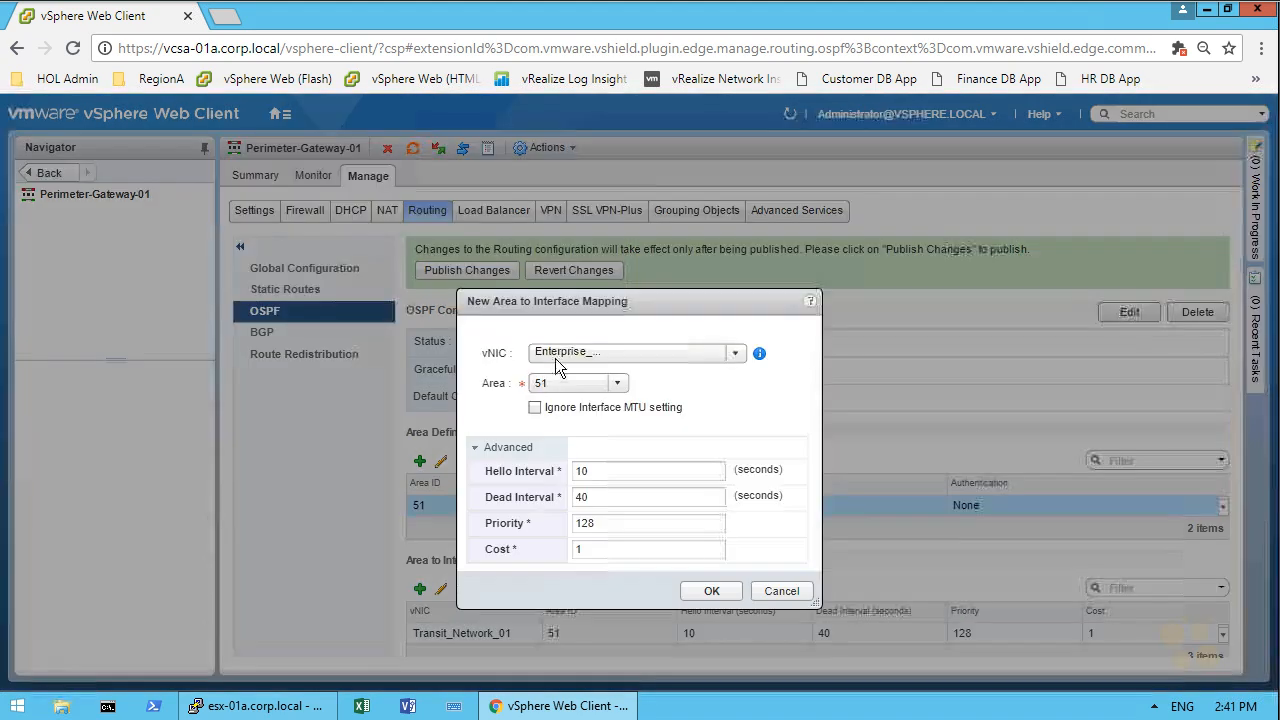
{"action": "left_click", "coordinate": [584, 361]}
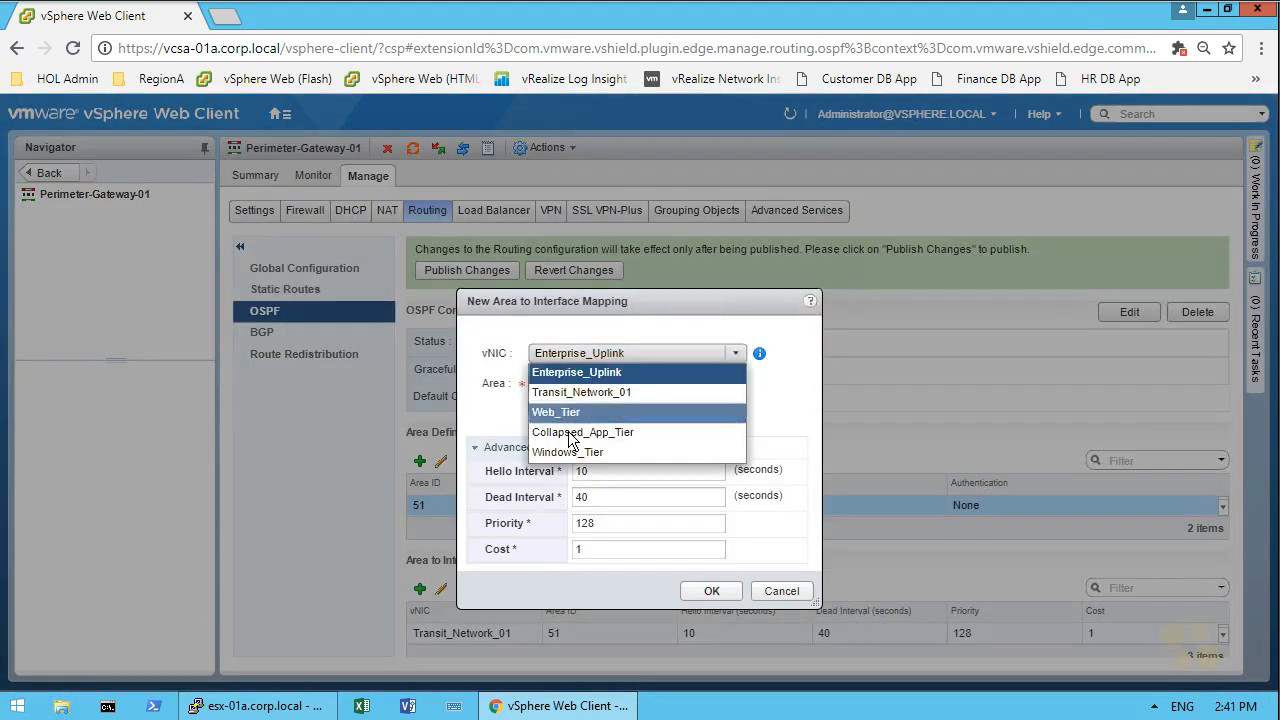
{"action": "left_click", "coordinate": [571, 432]}
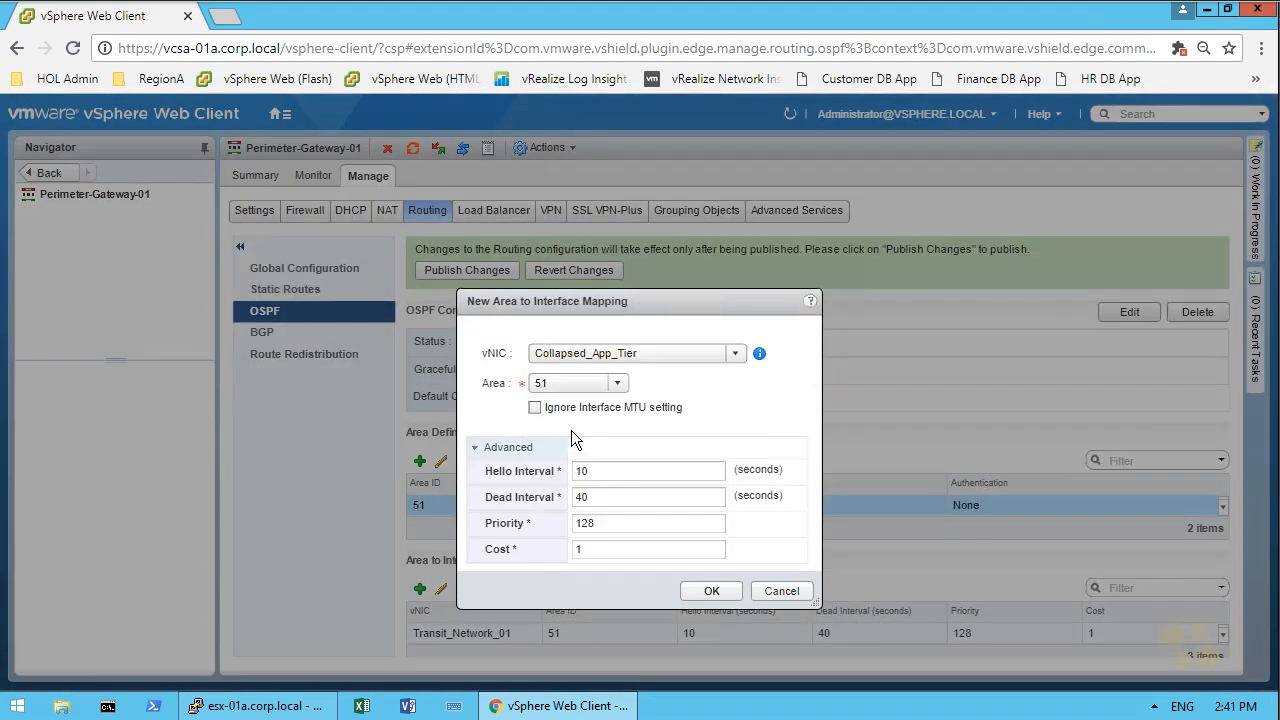
{"action": "left_click", "coordinate": [685, 592]}
Step: Map the Windows_Tier interface to OSPF area 51 and publish the routing changes
{"action": "left_click", "coordinate": [420, 589]}
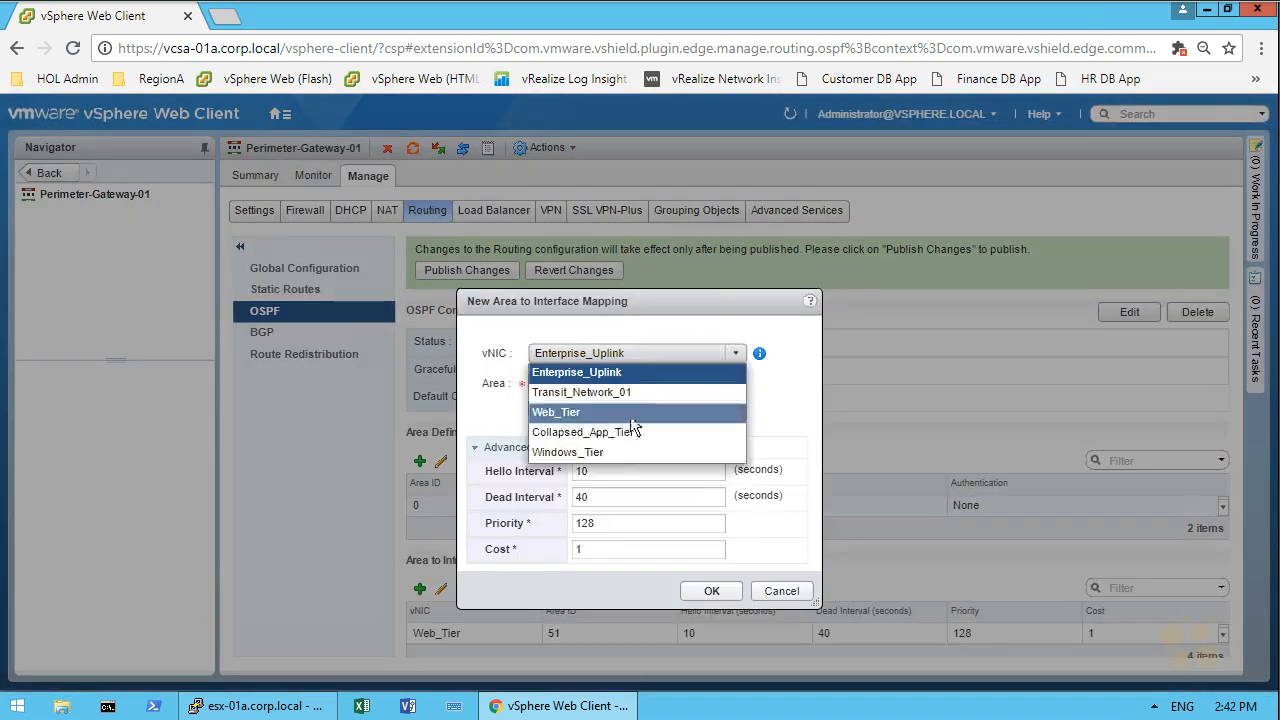
{"action": "left_click", "coordinate": [575, 449]}
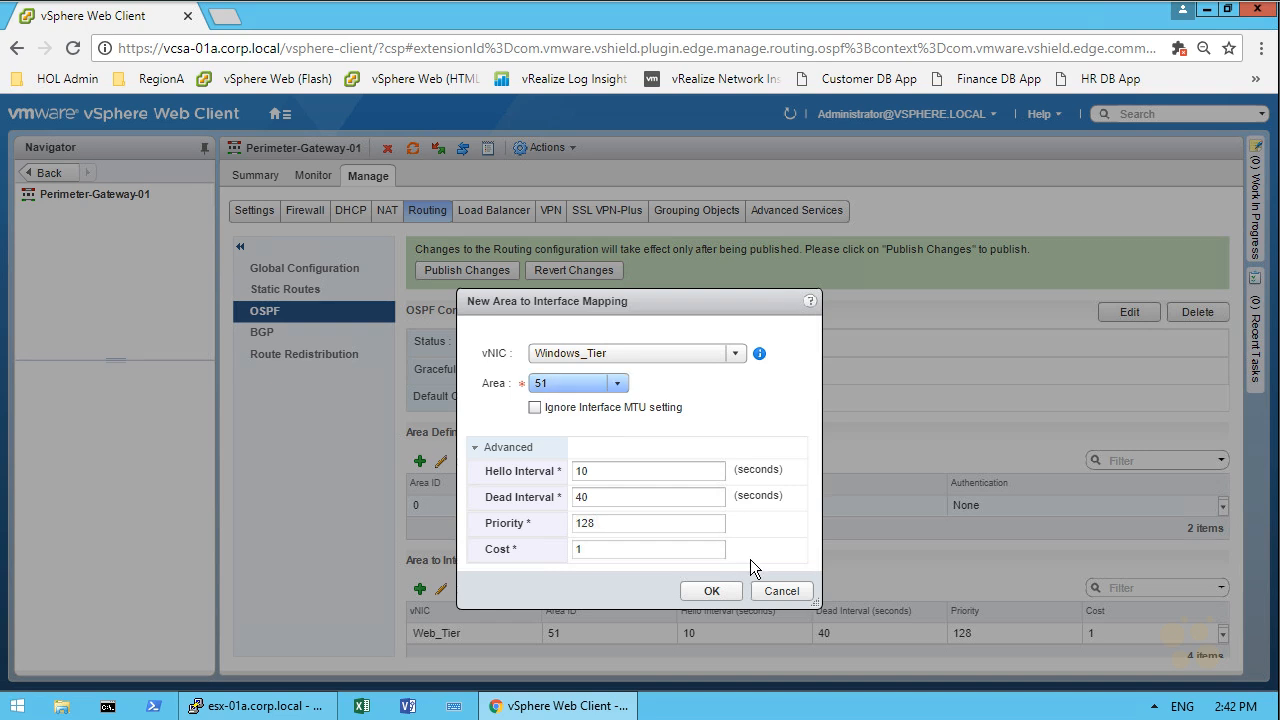
{"action": "left_click", "coordinate": [711, 591]}
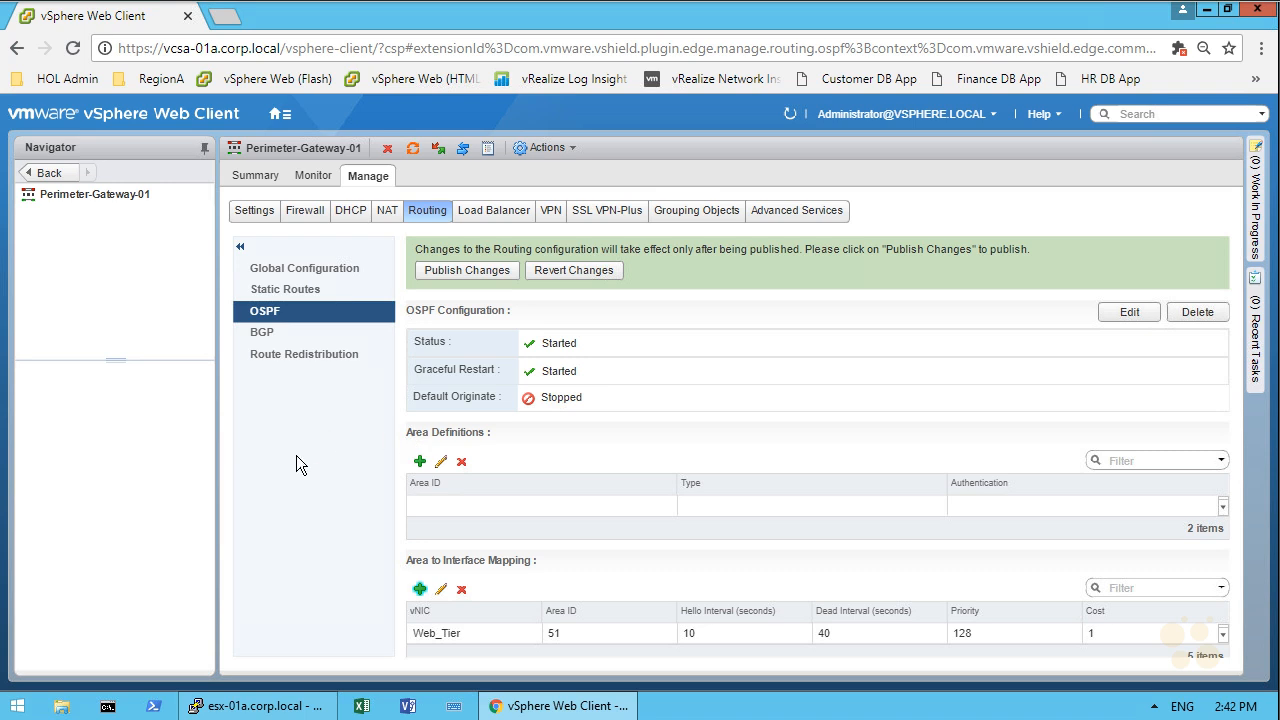
{"action": "left_click", "coordinate": [472, 269]}
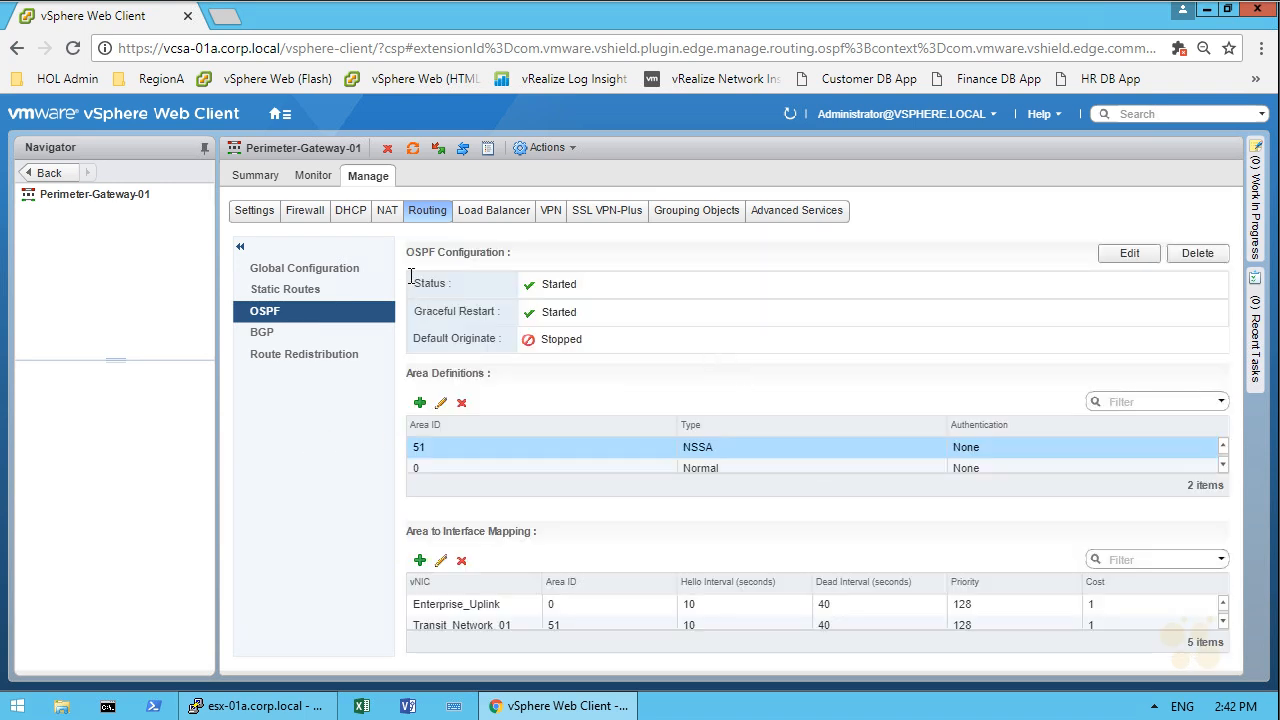
Step: Open the web console of the Perimeter-Gateway-01-0 VM from VMs and Templates
{"action": "left_click", "coordinate": [279, 114]}
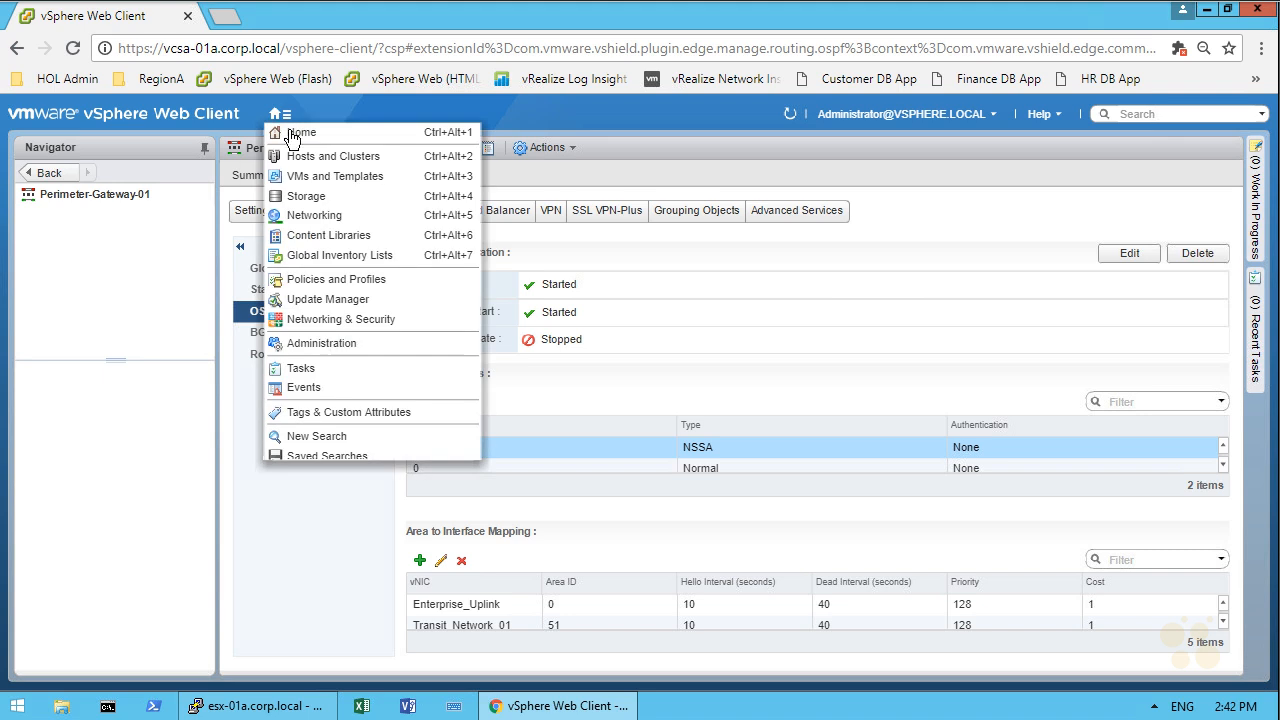
{"action": "left_click", "coordinate": [312, 182]}
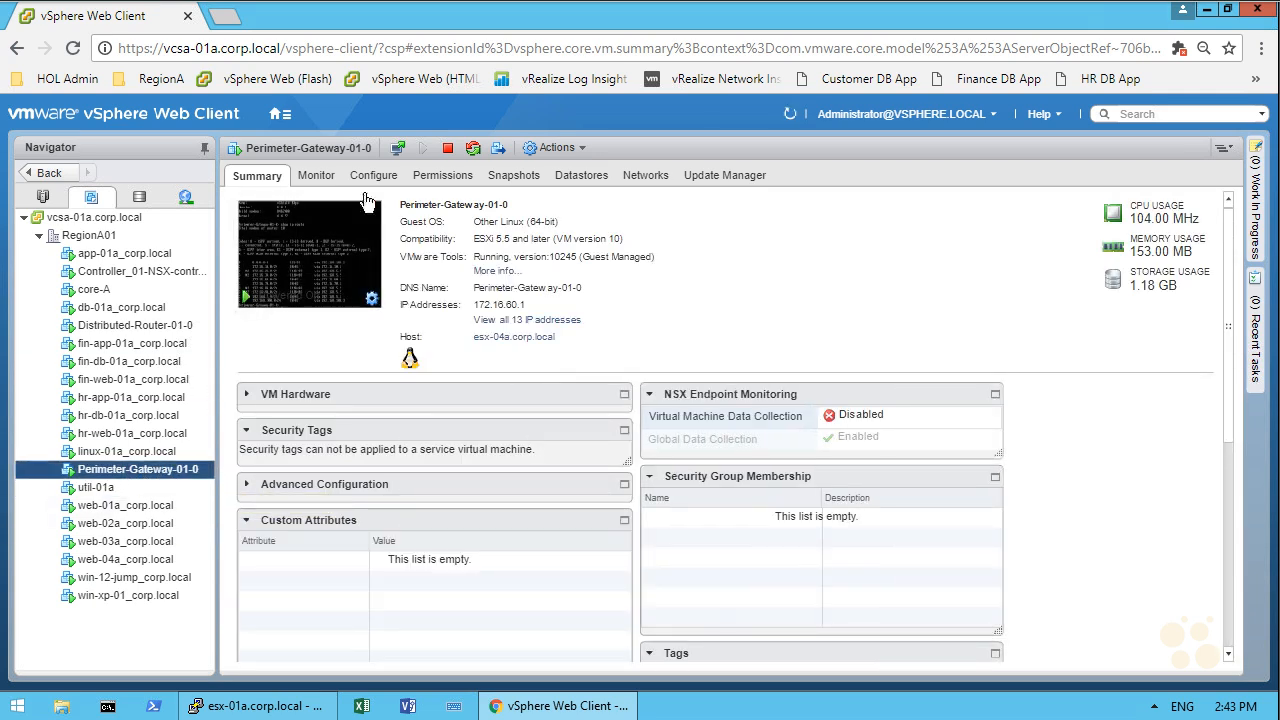
{"action": "left_click", "coordinate": [293, 232]}
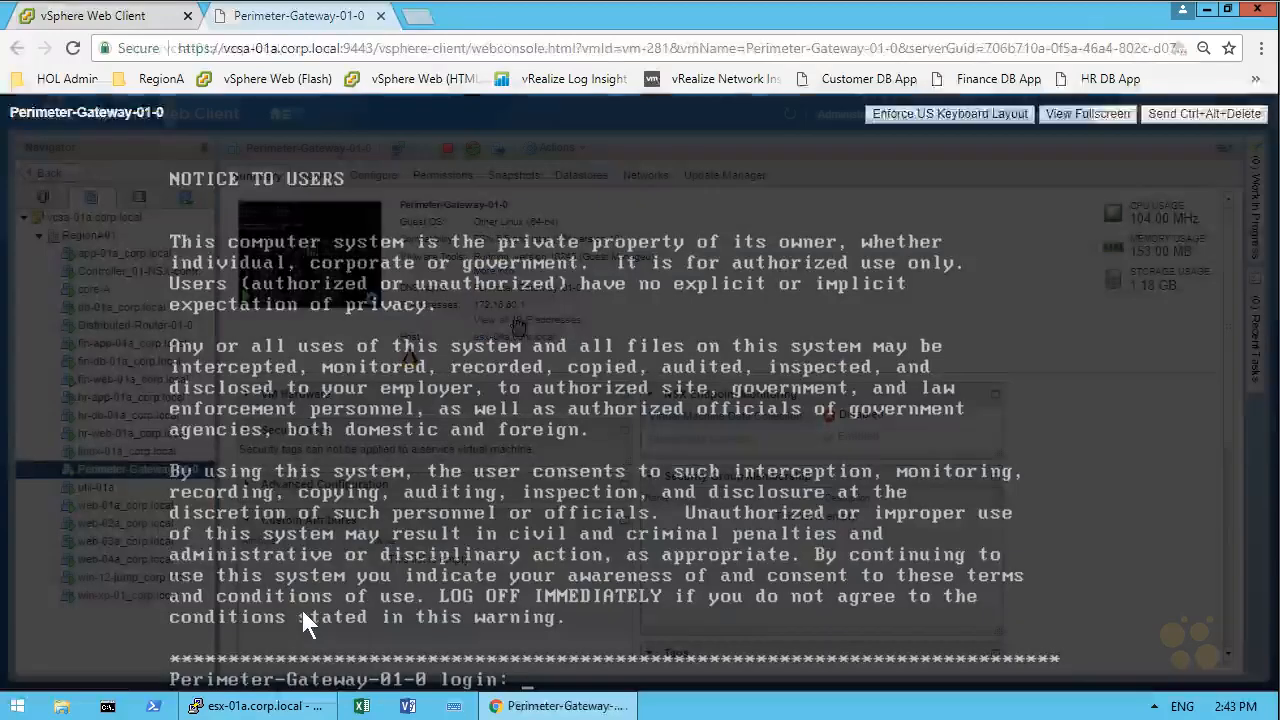
Step: Log in to the gateway console as admin with the account password
{"action": "type", "text": "admin"}
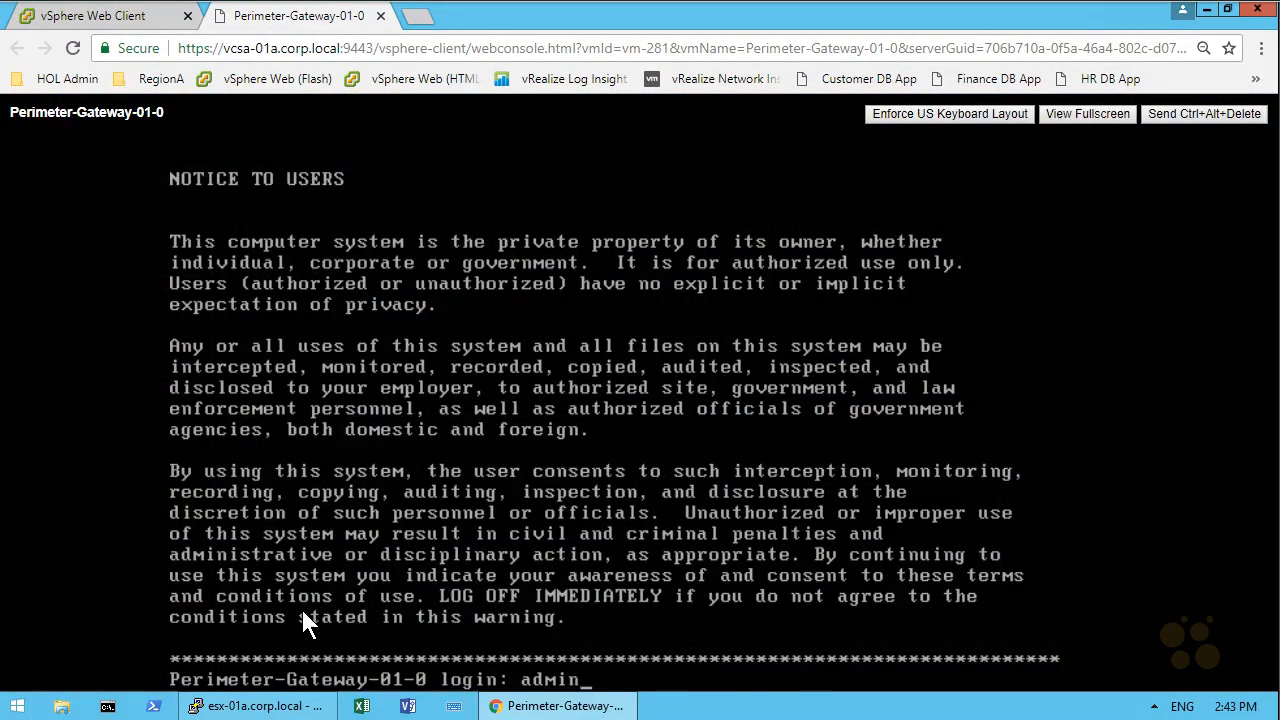
{"action": "key", "text": "Return"}
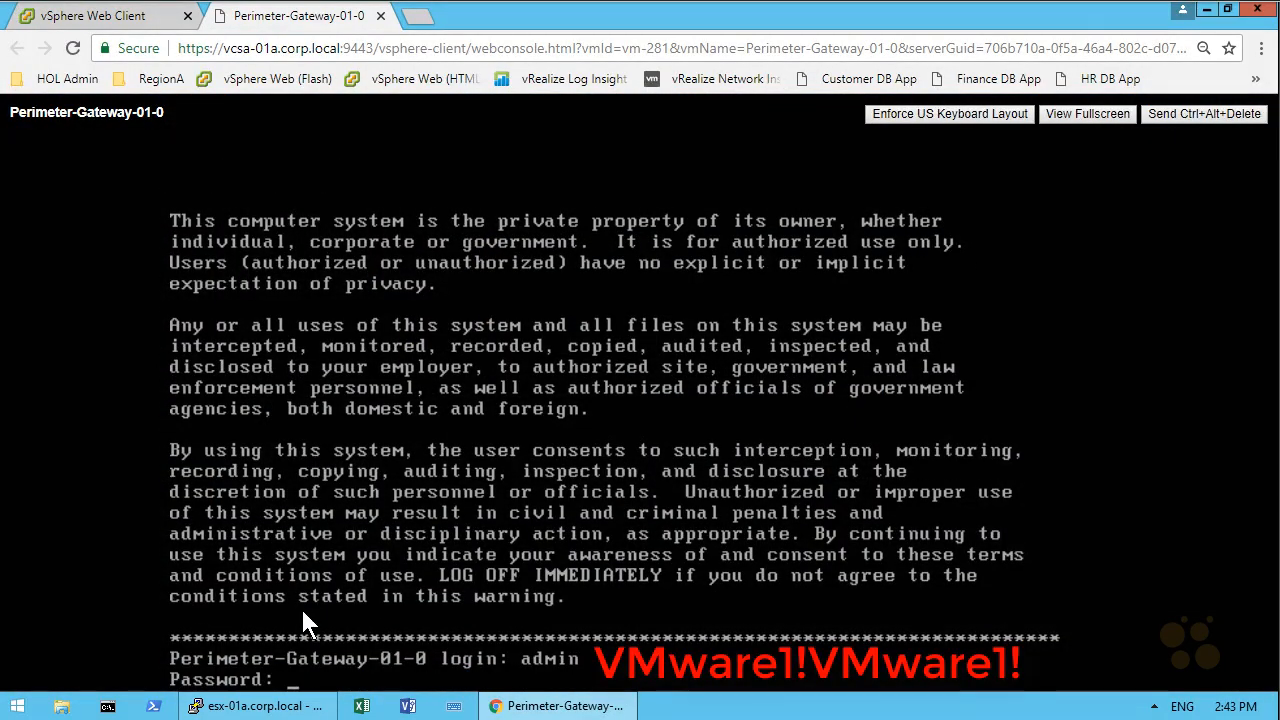
{"action": "type", "text": "VMware1!VMware1!"}
{"action": "key", "text": "Return"}
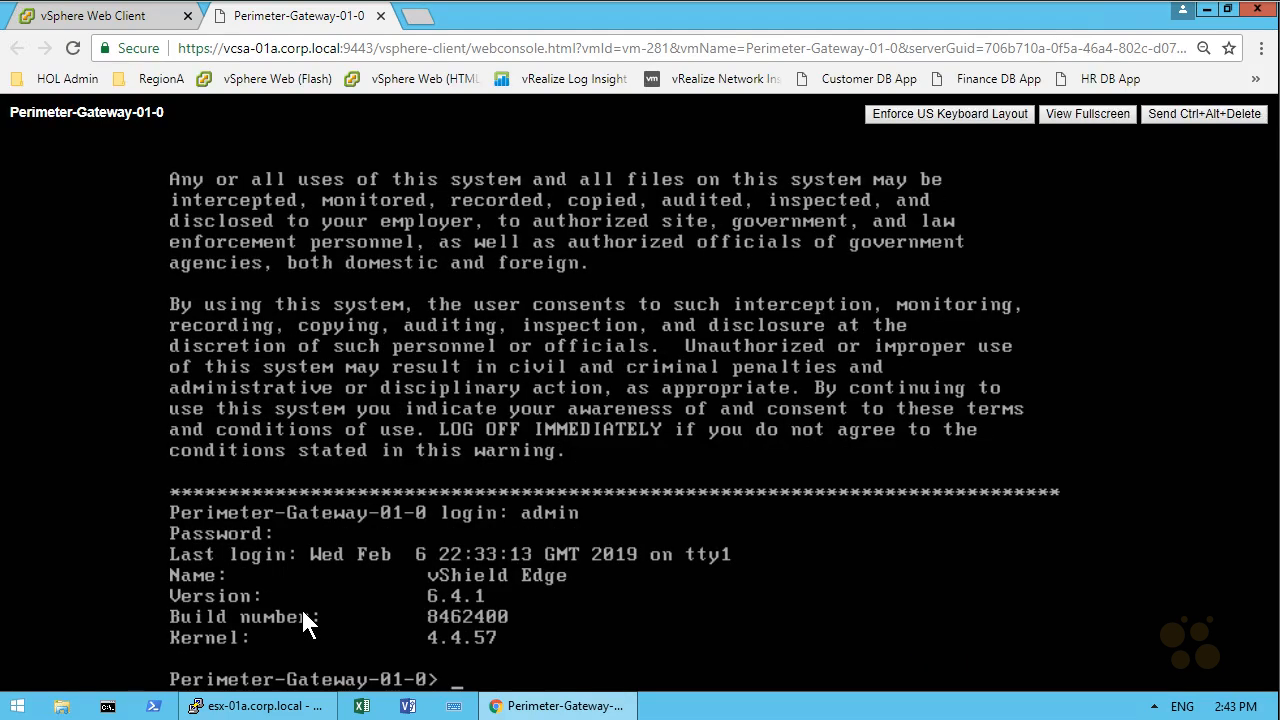
Step: Display the gateway's routing table with show ip route
{"action": "type", "text": "show ip route"}
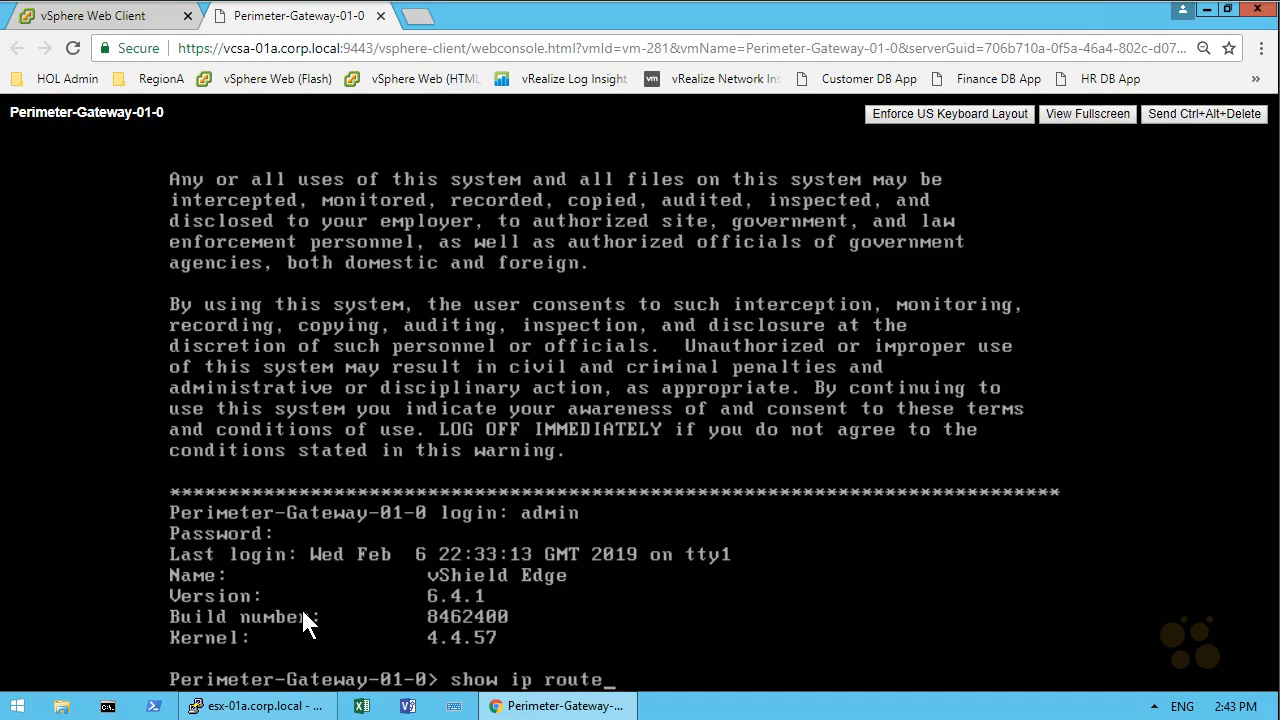
{"action": "key", "text": "Return"}
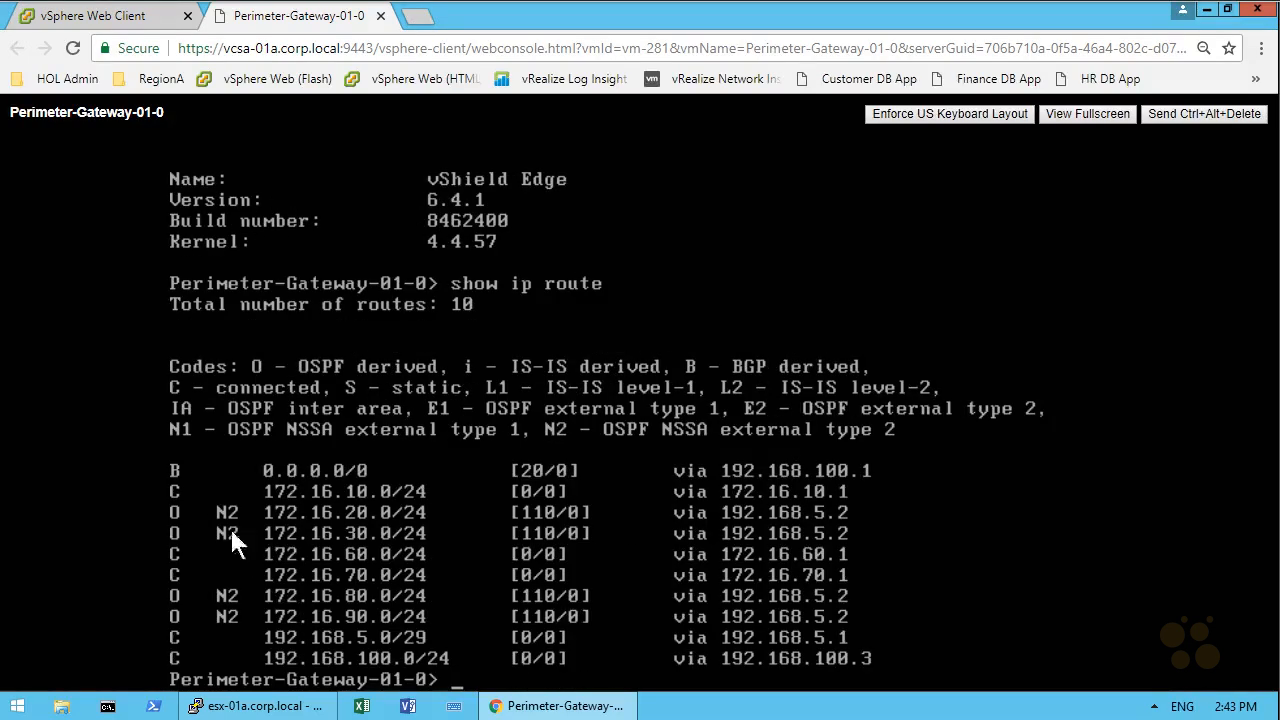
{"action": "mouse_move", "coordinate": [88, 428]}
{"action": "left_mouse_down"}
{"action": "mouse_move", "coordinate": [161, 512]}
{"action": "mouse_move", "coordinate": [158, 495]}
{"action": "left_mouse_up"}
{"action": "left_click_drag", "start_coordinate": [67, 478], "coordinate": [158, 591]}
{"action": "mouse_move", "coordinate": [230, 664]}
{"action": "left_mouse_down"}
{"action": "mouse_move", "coordinate": [223, 468]}
{"action": "mouse_move", "coordinate": [232, 660]}
{"action": "left_mouse_up"}
{"action": "key", "text": "Escape"}
{"action": "key", "text": "ctrl+2"}
{"action": "left_click_drag", "start_coordinate": [436, 511], "coordinate": [448, 511]}
Step: Switch to the esx-01a PuTTY session and rerun net-vdr -l --route edge-3 to list the DLR routes
{"action": "left_click", "coordinate": [238, 708]}
{"action": "key", "text": "Up"}
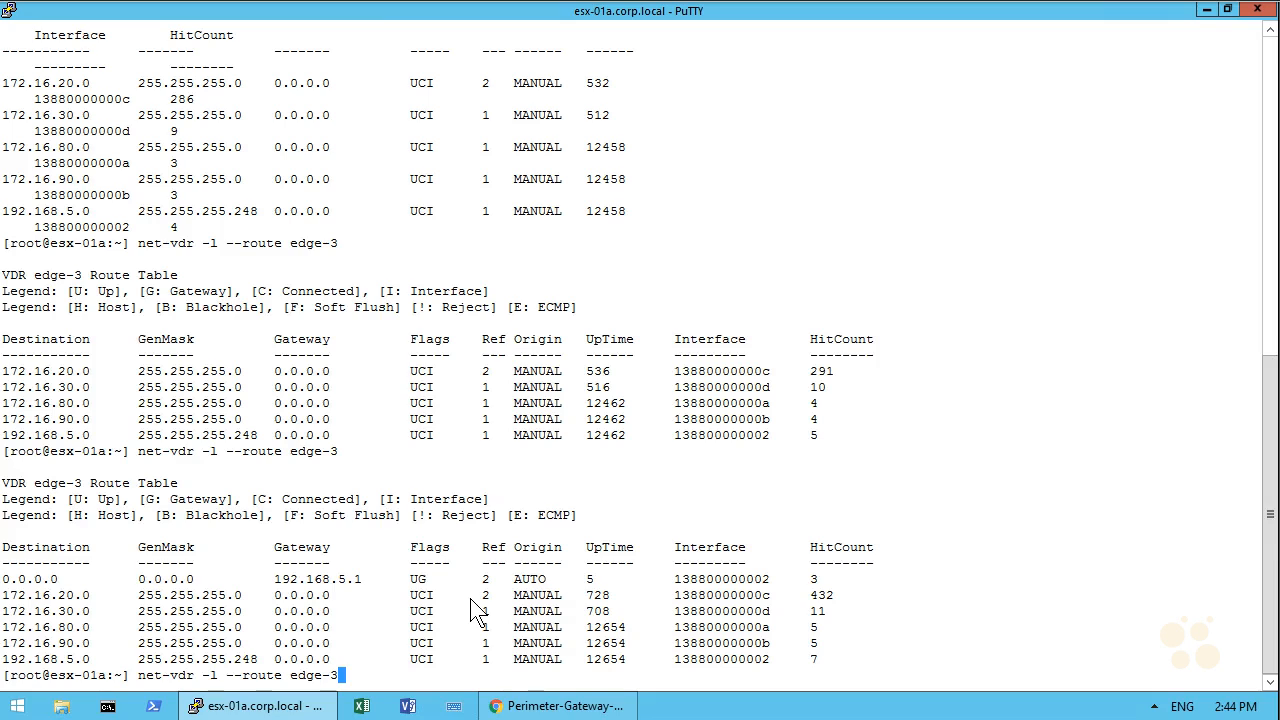
{"action": "key", "text": "Return"}
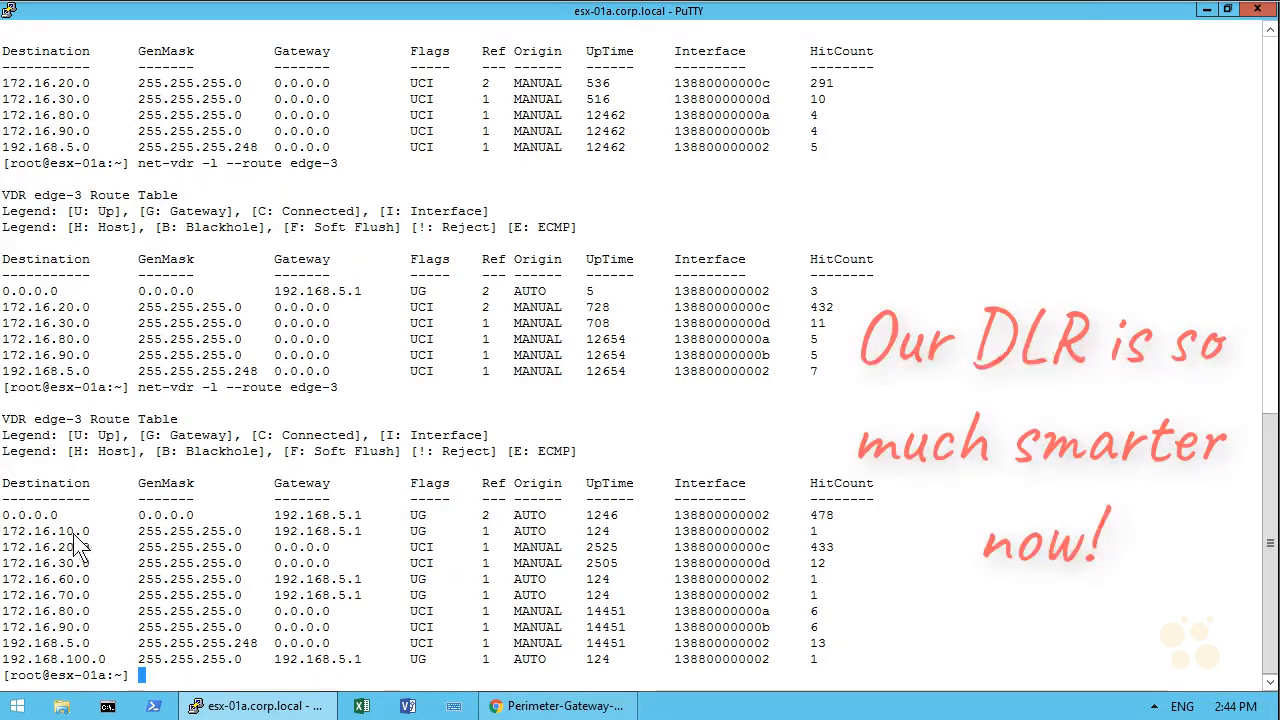
{"action": "left_click_drag", "start_coordinate": [66, 531], "coordinate": [441, 531]}
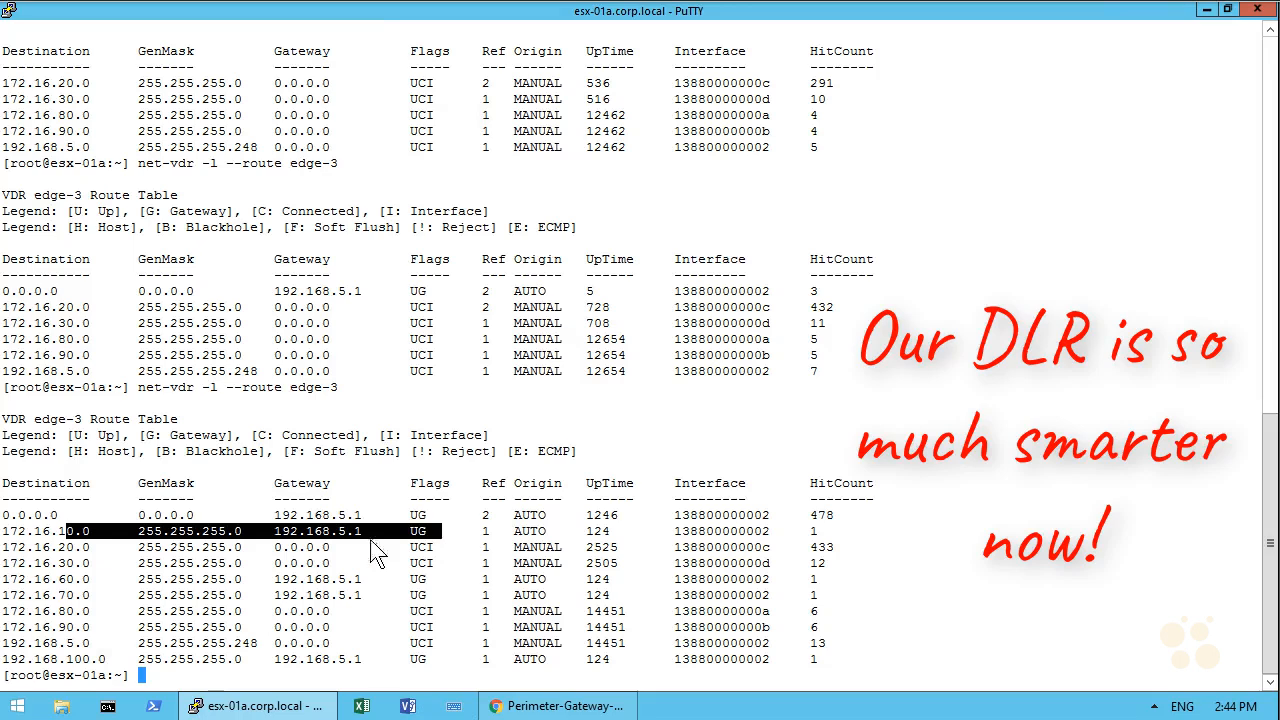
{"action": "left_click_drag", "start_coordinate": [368, 596], "coordinate": [271, 588]}
{"action": "left_click_drag", "start_coordinate": [366, 659], "coordinate": [270, 660]}
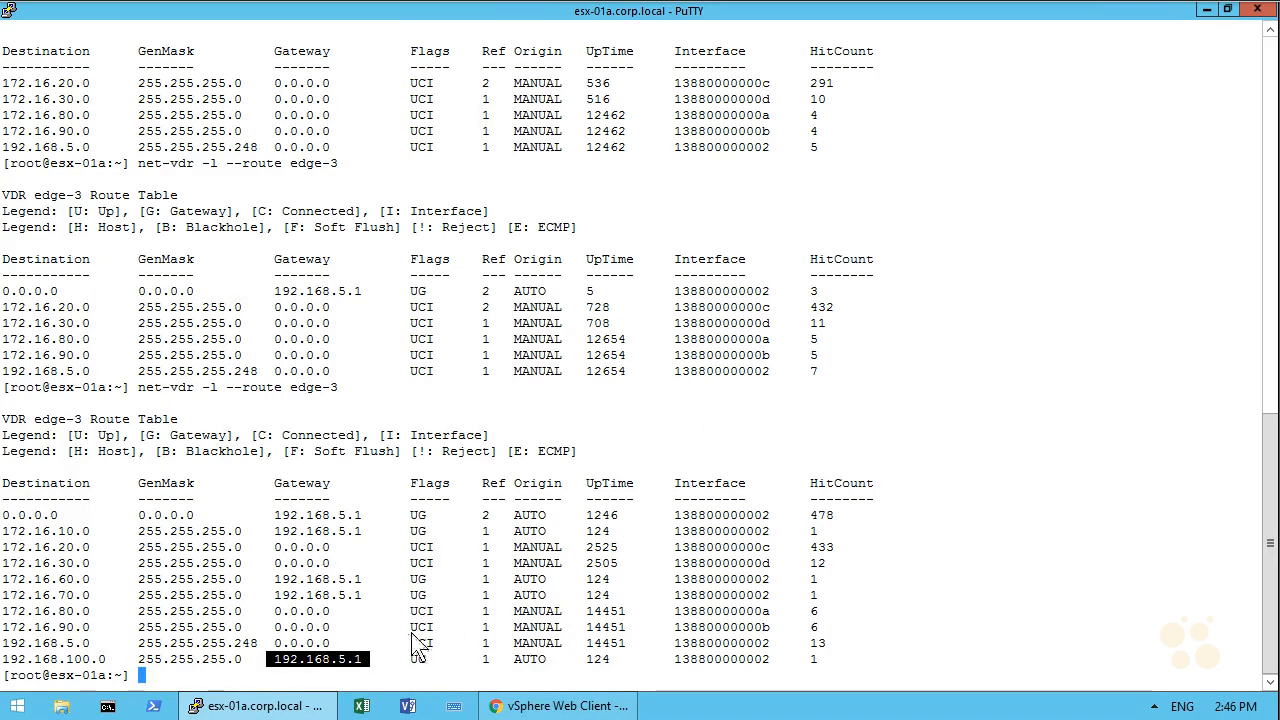
Step: Open the app-01a_corp.local VM console in full screen and log in as root
{"action": "left_click", "coordinate": [524, 708]}
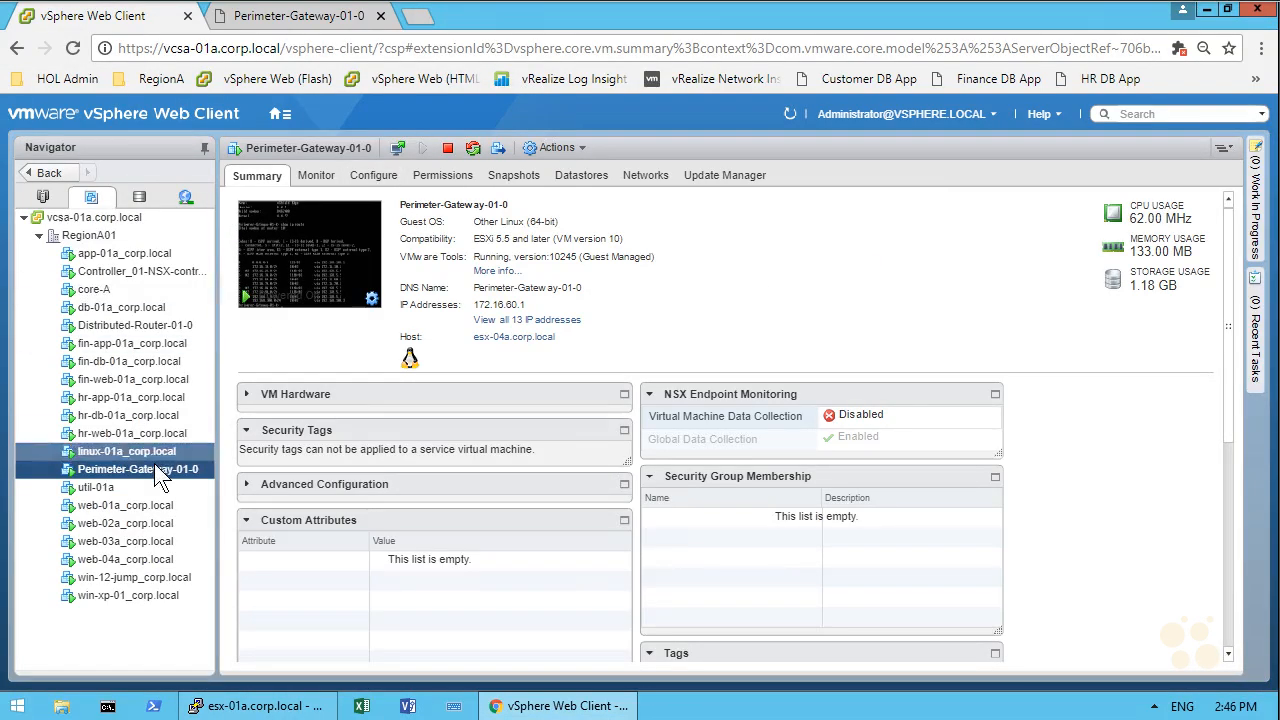
{"action": "left_click", "coordinate": [116, 256]}
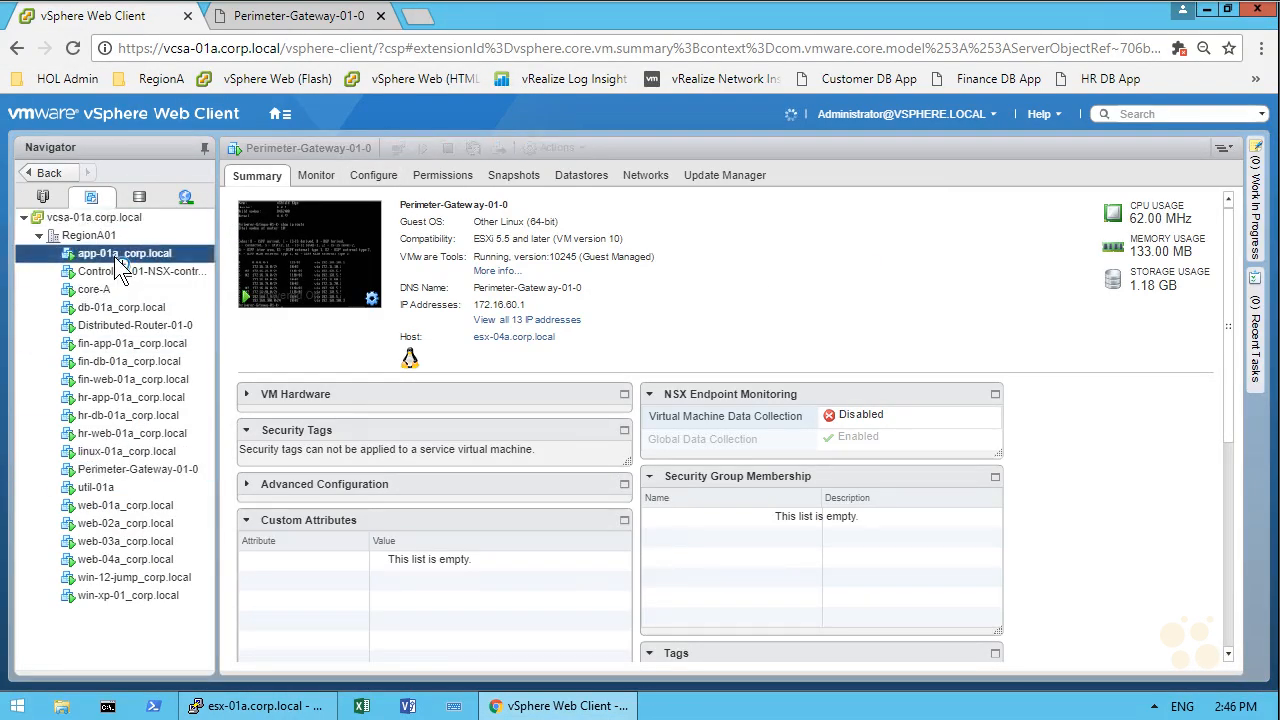
{"action": "left_click", "coordinate": [316, 265]}
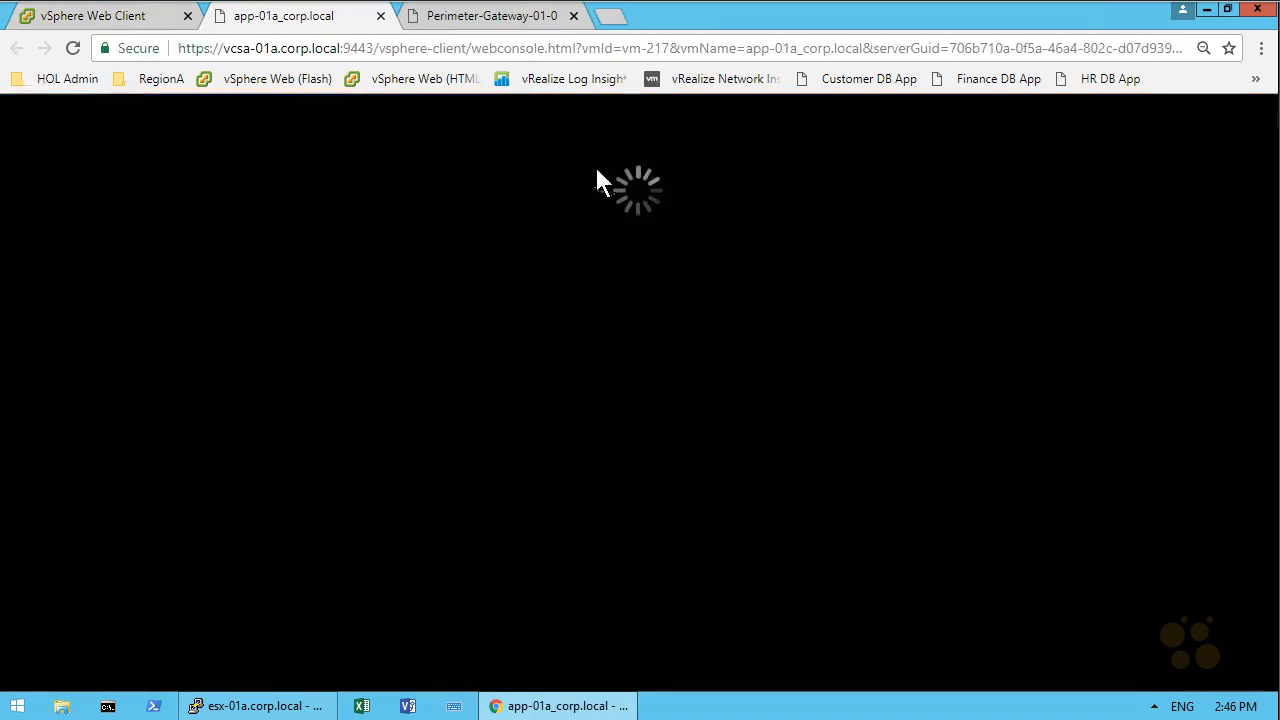
{"action": "key", "text": "F11"}
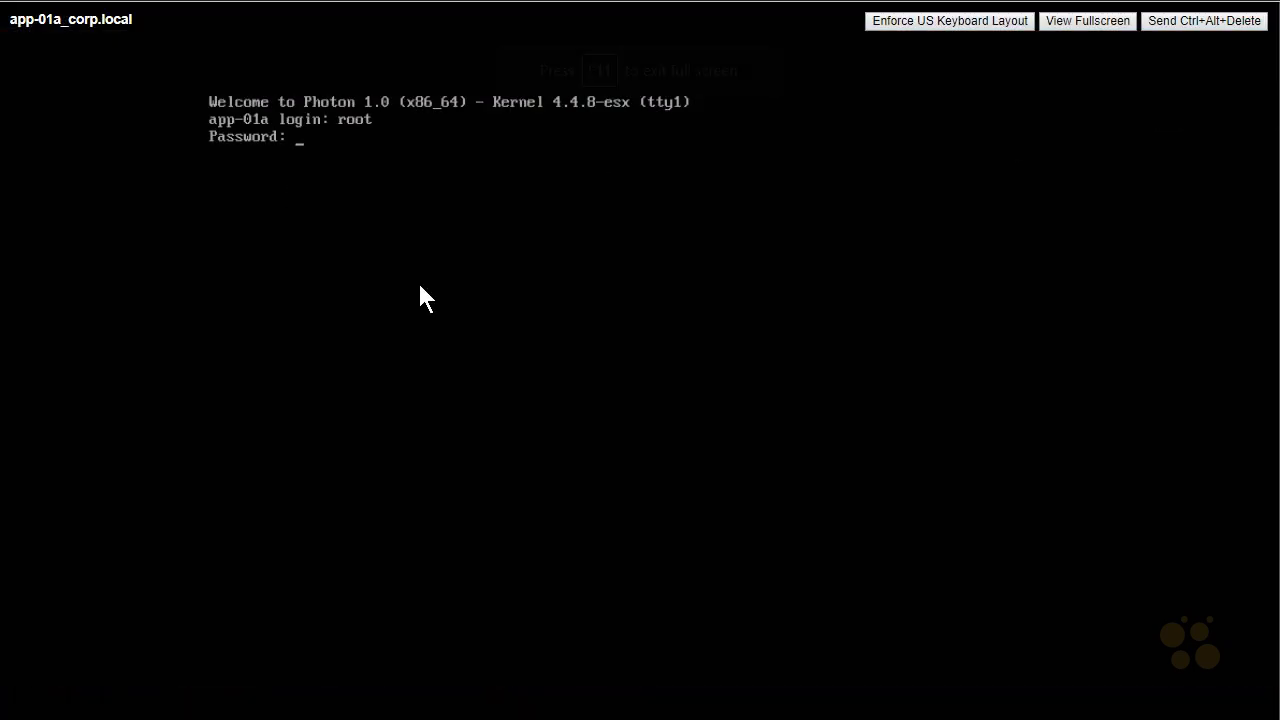
{"action": "key", "text": "Return"}
Step: Check app-01a's interface address with ifconfig, then ping 192.168.5.1 and stop it
{"action": "type", "text": "ifconfig"}
{"action": "key", "text": "Return"}
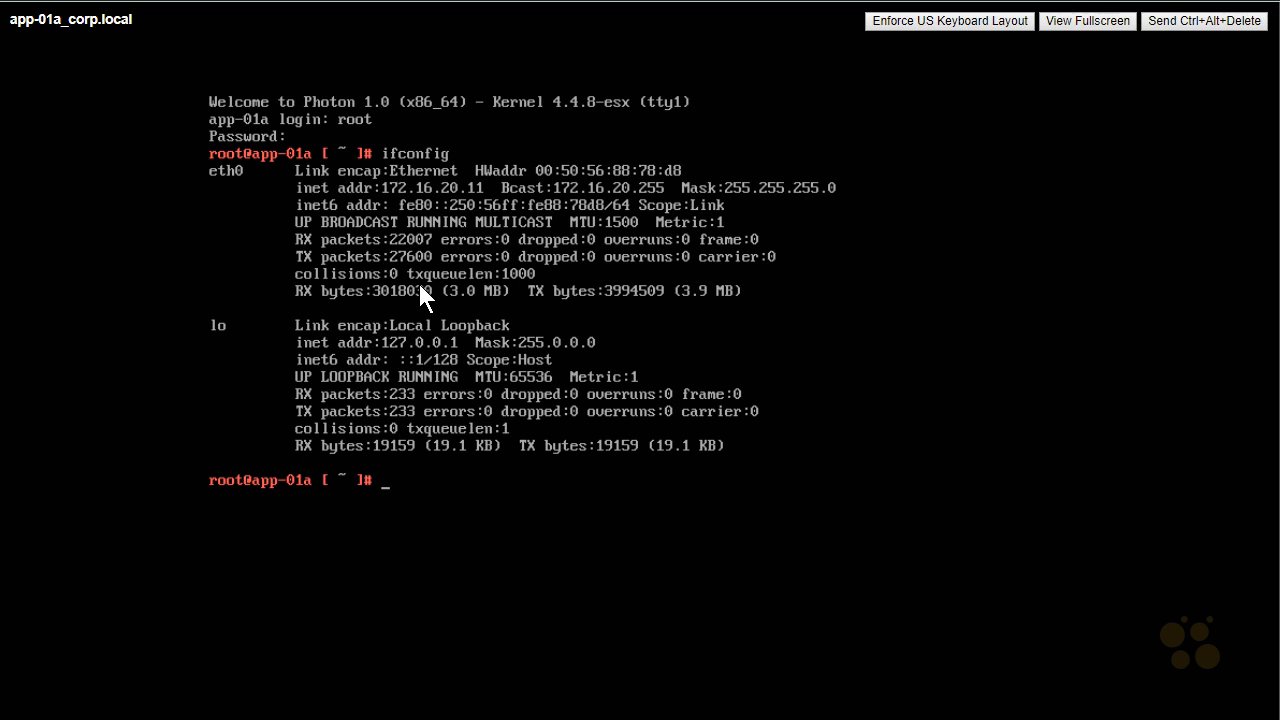
{"action": "type", "text": "ping 192.168.5.1"}
{"action": "key", "text": "Return"}
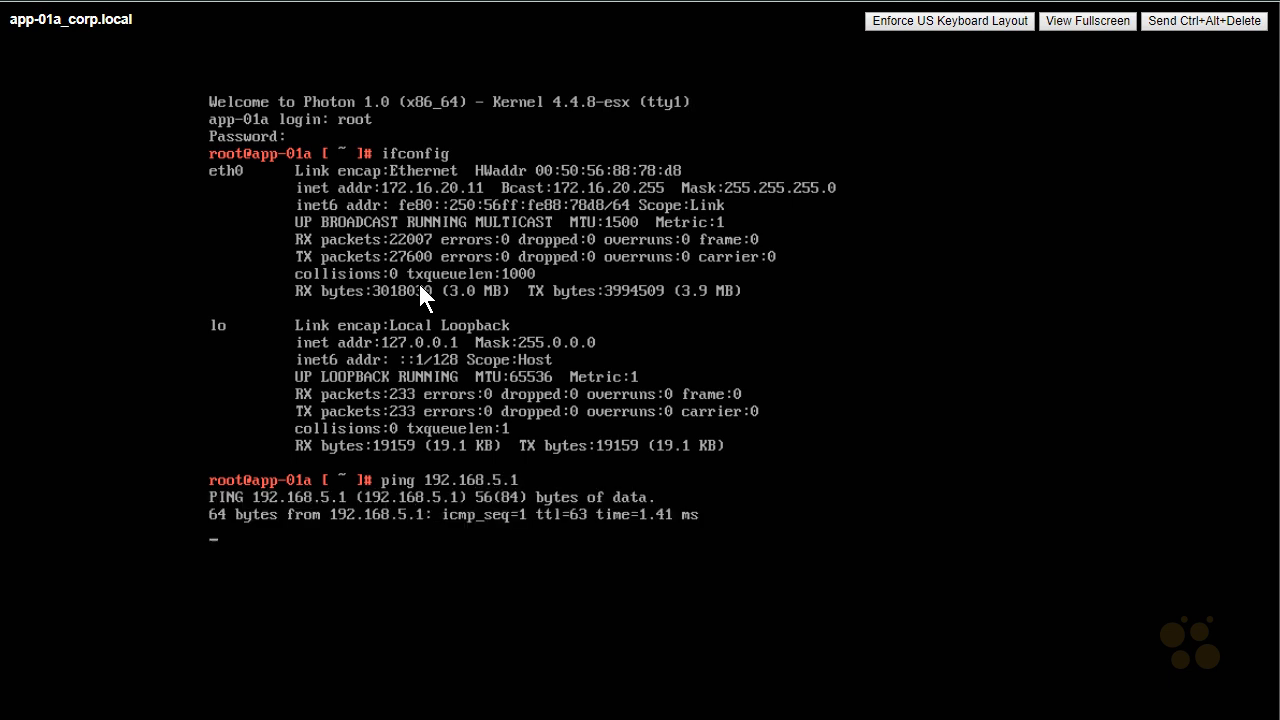
{"action": "key", "text": "ctrl+c"}
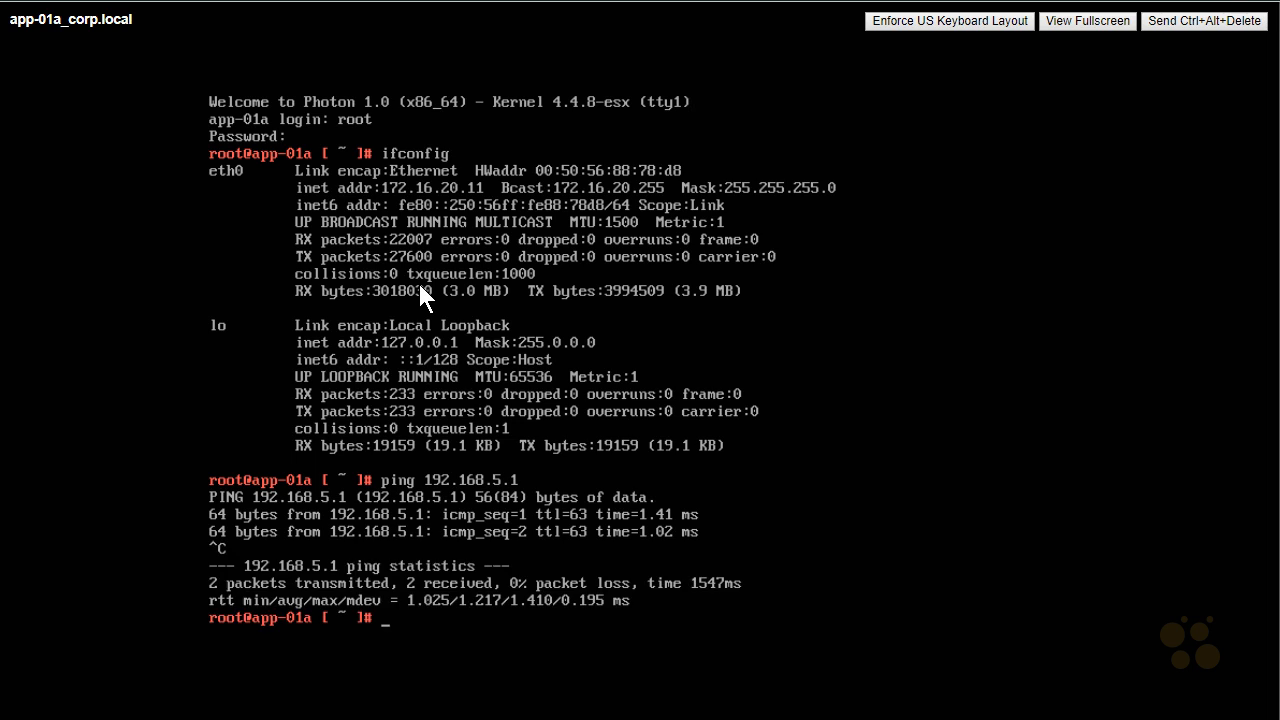
Step: Ping 172.16.10.11 from app-01a
{"action": "type", "text": "ping 172.16.10.11"}
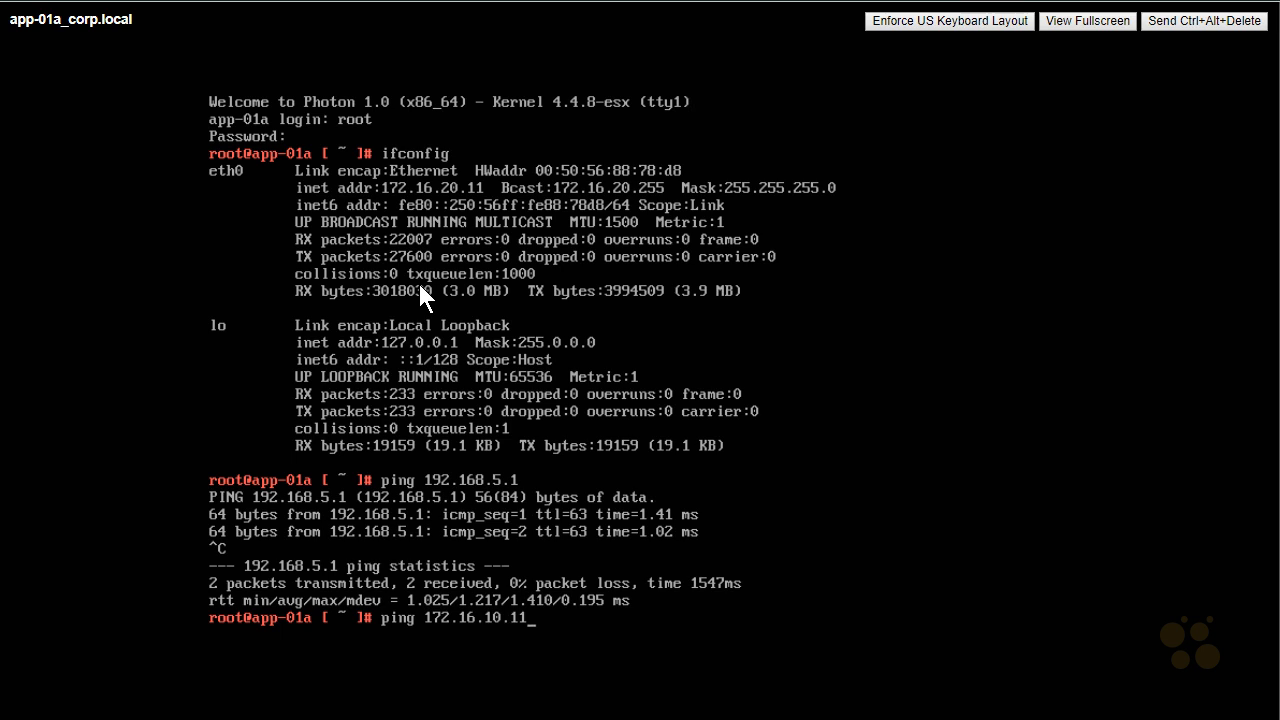
{"action": "key", "text": "Return"}
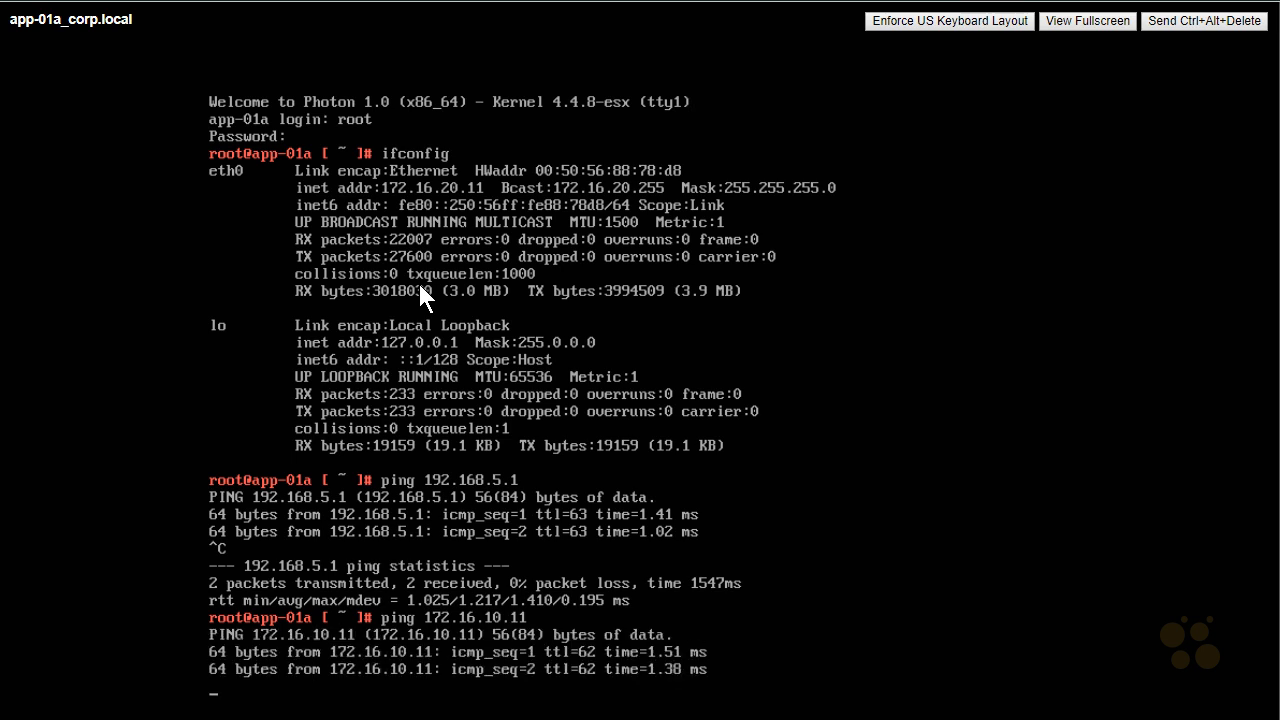